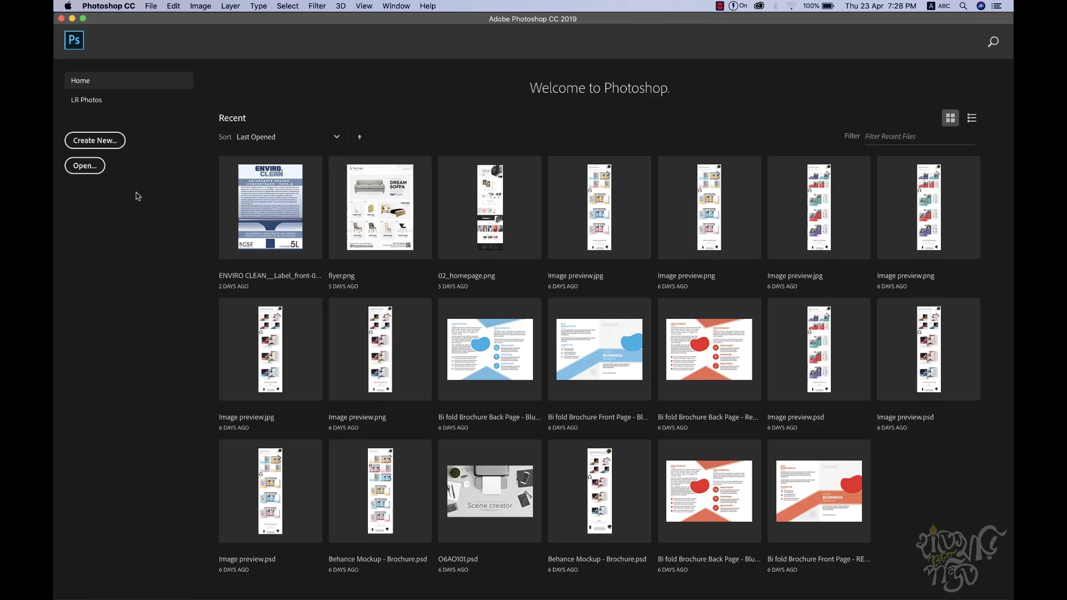
Step: Start a new document from the Web Large 1920 x 1080 px preset with artboards turned off
click(96, 139)
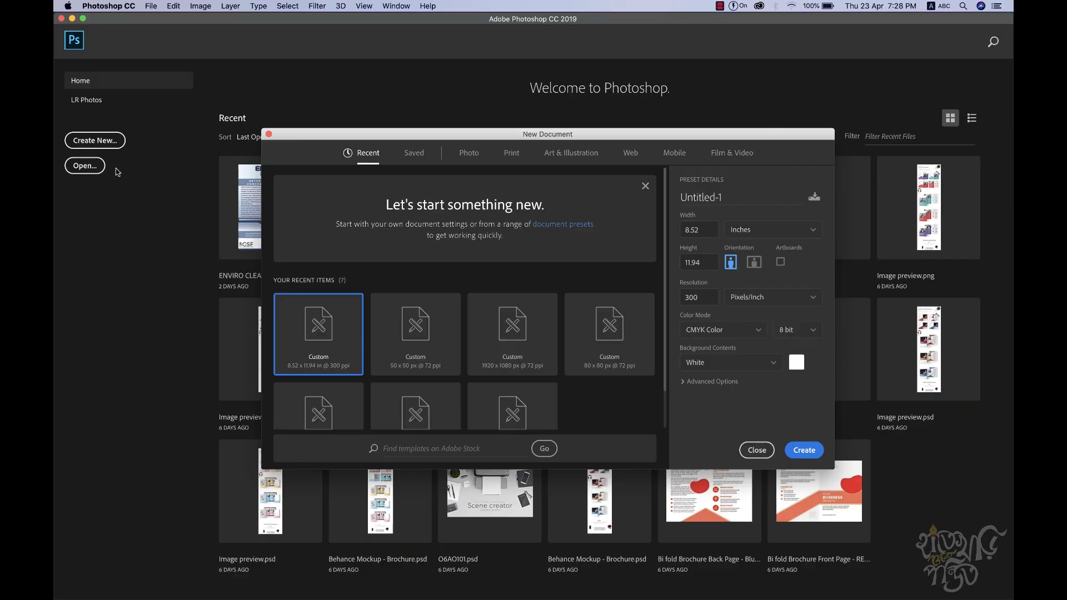
click(637, 160)
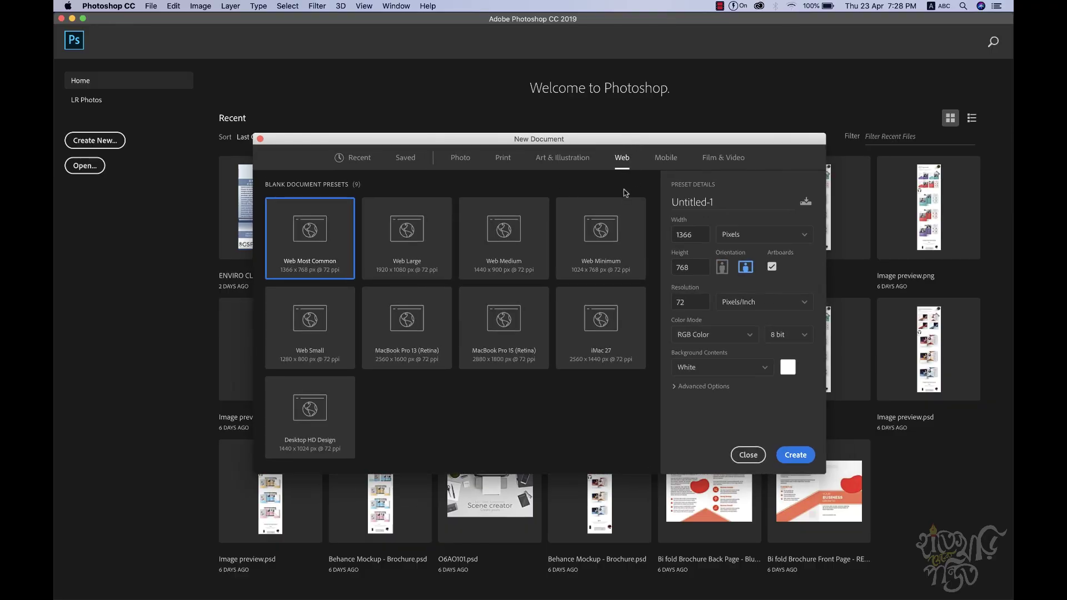
mouse_move(576, 140)
mouse_down()
mouse_move(672, 130)
mouse_move(586, 141)
mouse_up()
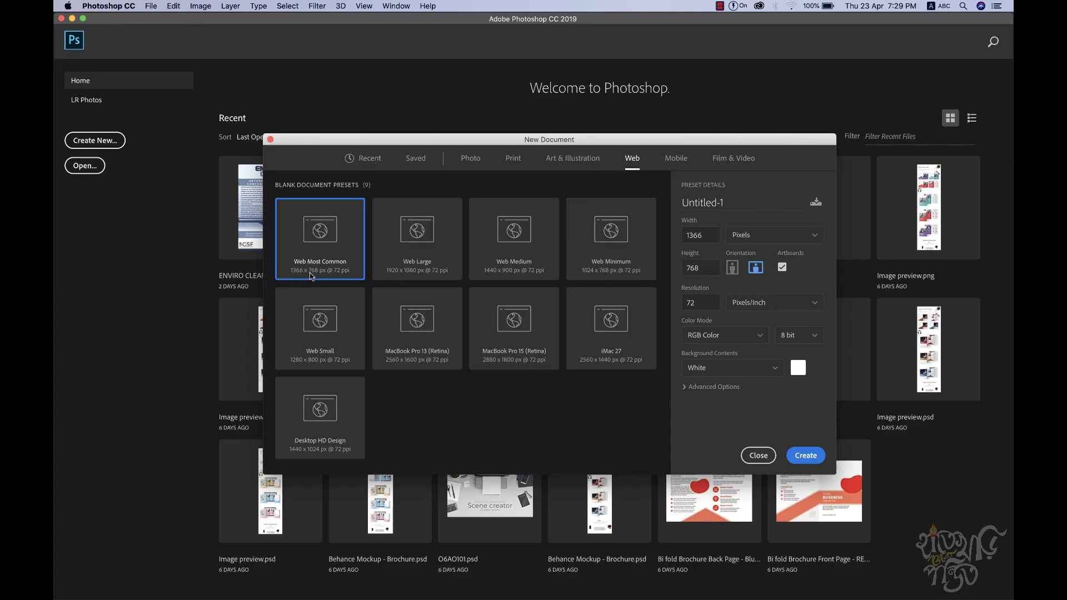
click(411, 260)
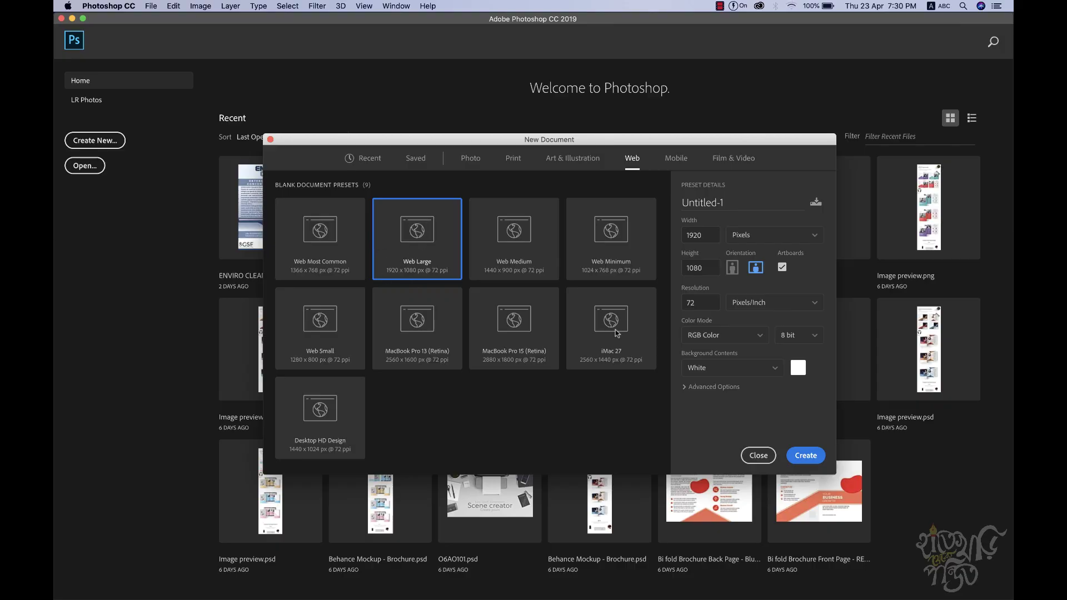
click(779, 267)
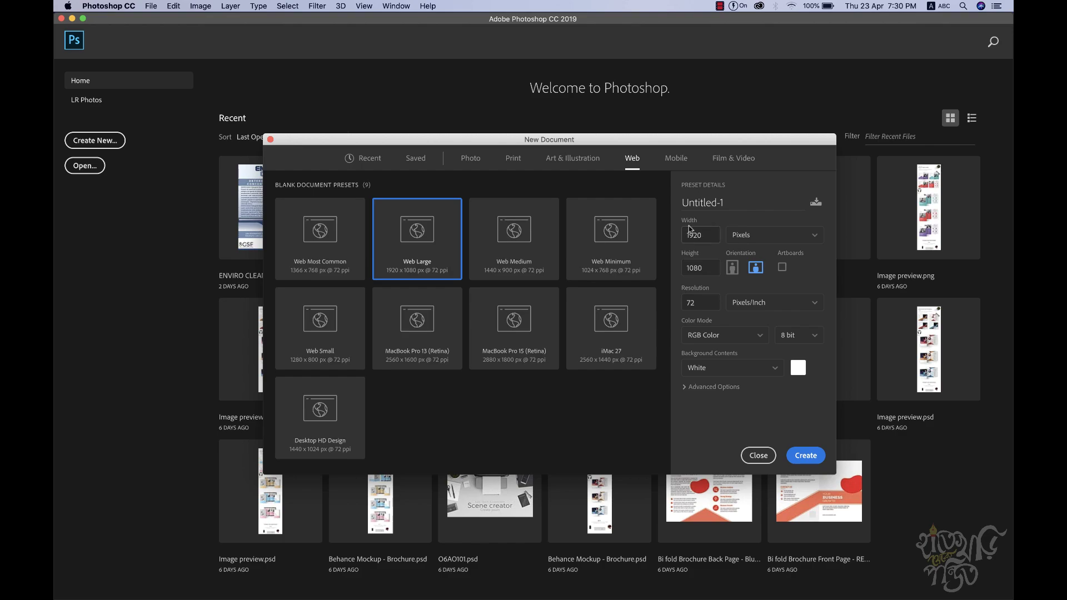
Step: Name the document Wireframe Design and create it at 1920 x 1080 px and 72 pixels/inch
click(716, 206)
text(Wireframe Design)
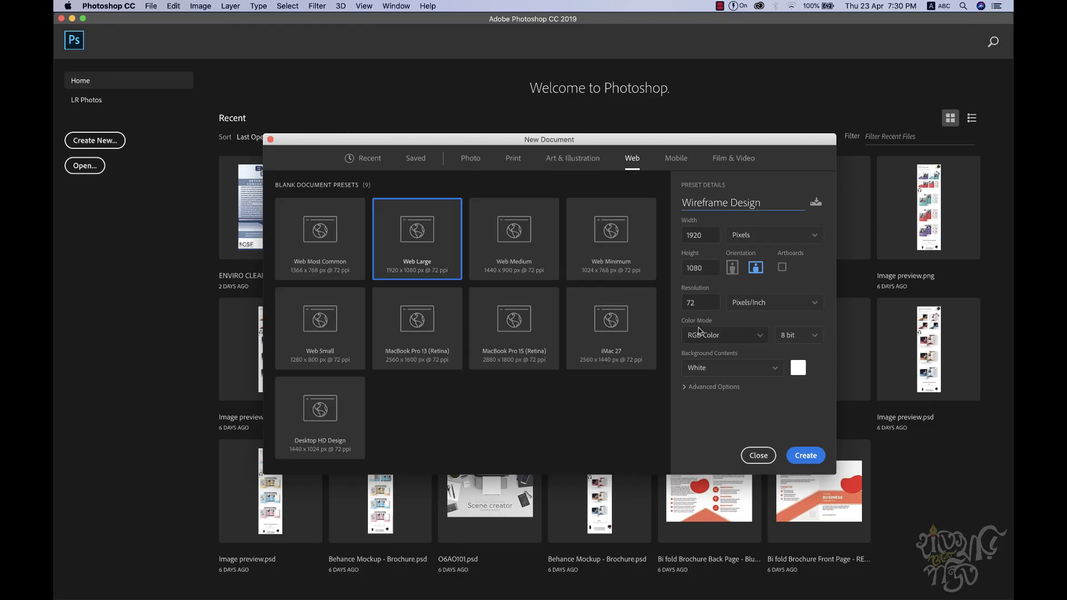
click(698, 237)
click(707, 270)
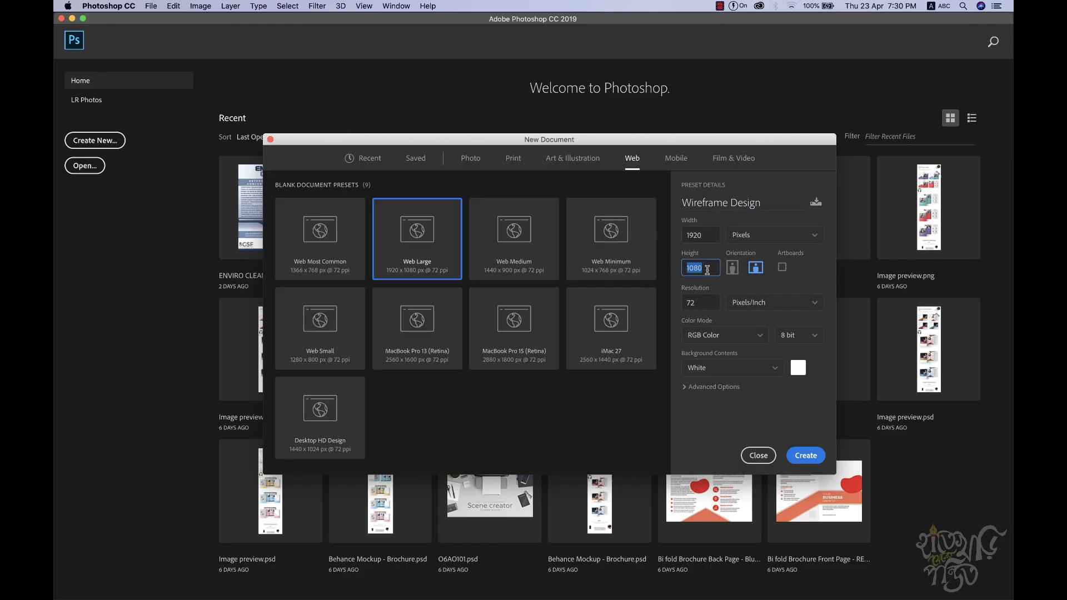
click(699, 303)
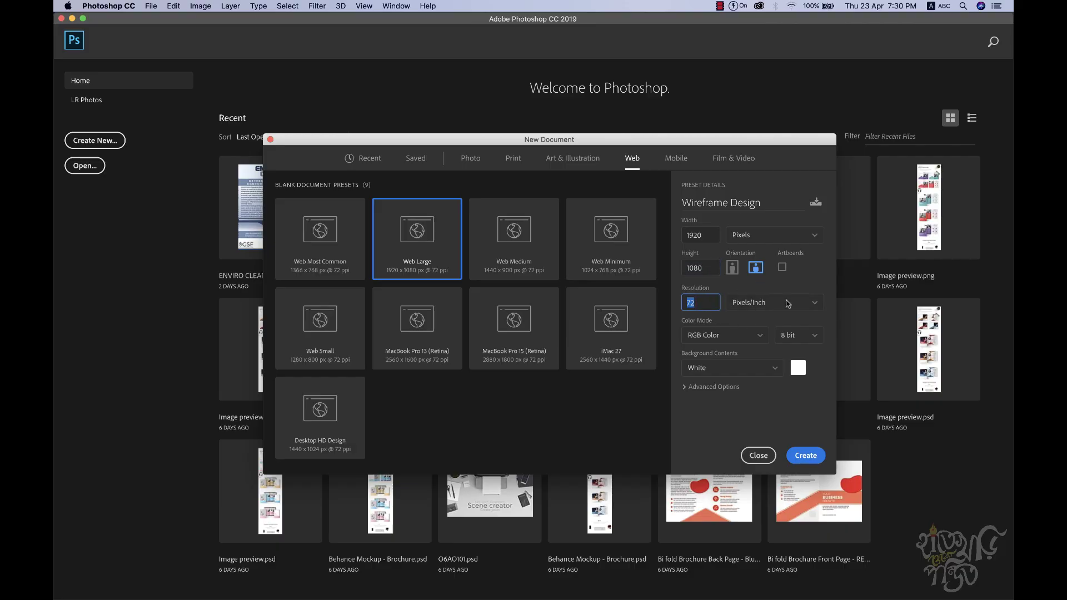
click(709, 268)
click(800, 455)
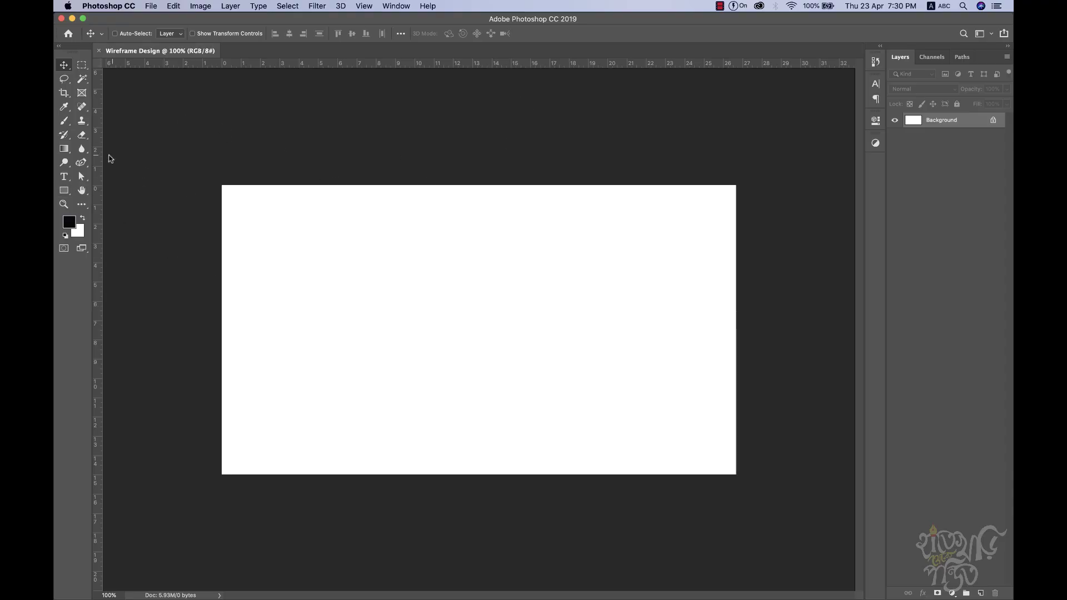
Step: Set the Rectangle tool to draw shapes with no stroke and a light grey fill
click(64, 191)
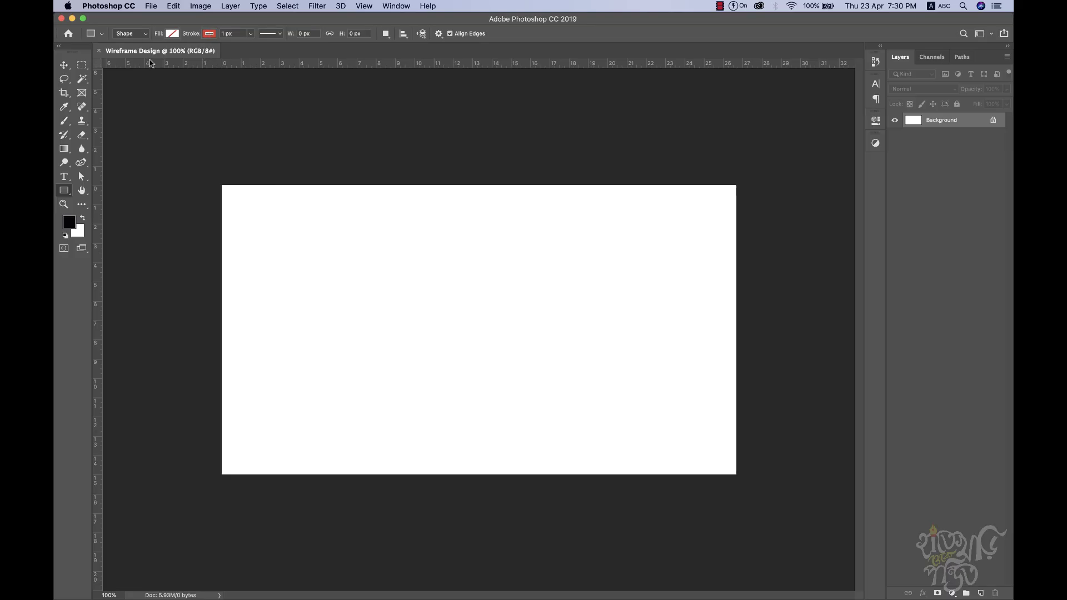
click(209, 34)
click(168, 55)
click(172, 33)
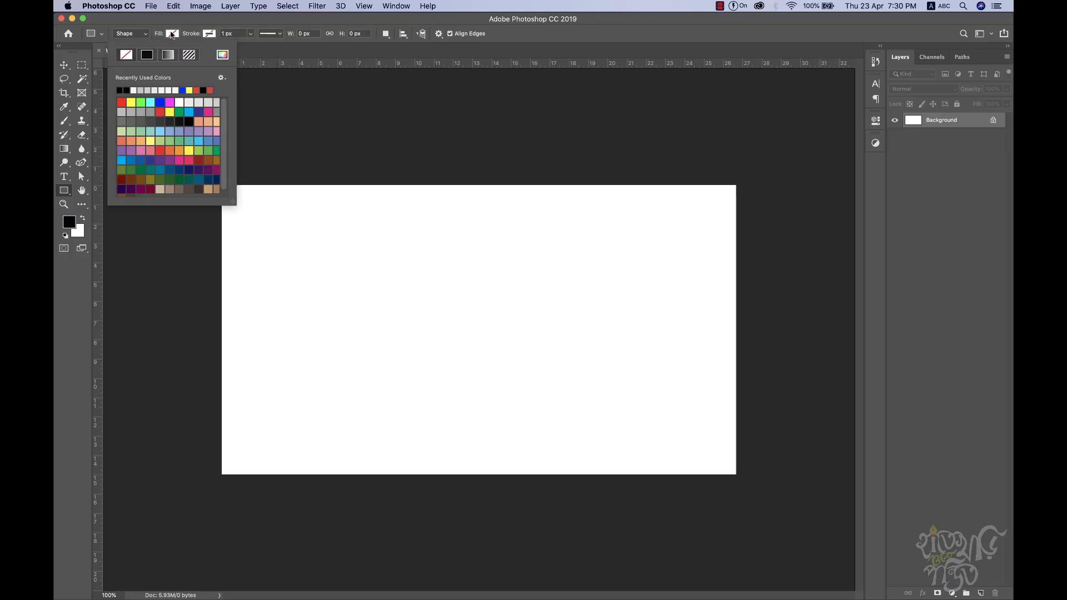
click(146, 90)
key(Return)
Step: Create a rectangle 1920 px wide and 100 px high on the canvas
click(298, 264)
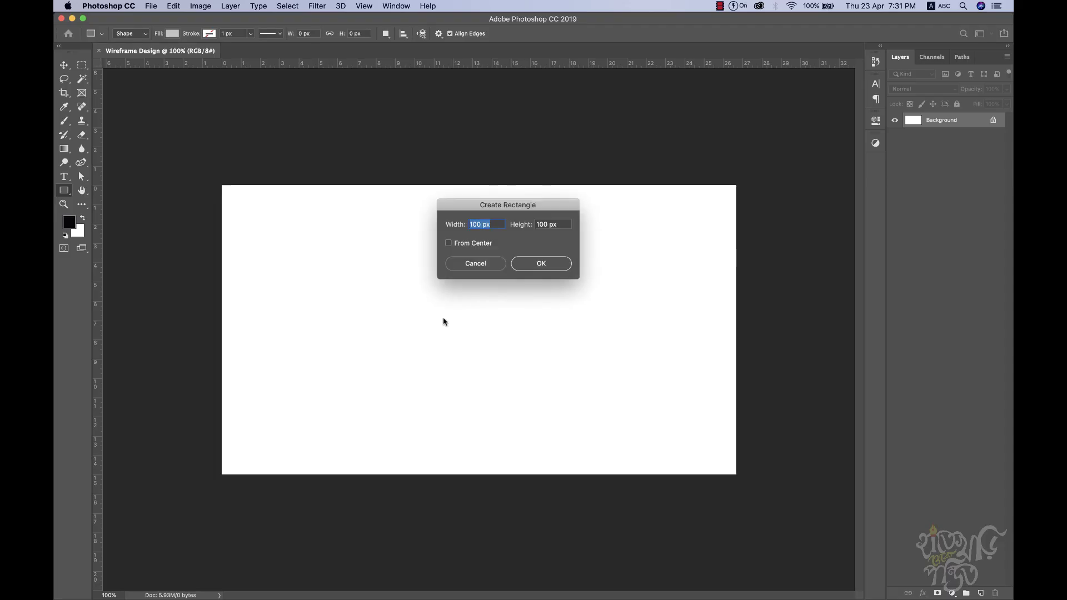
text(1920)
key(Tab)
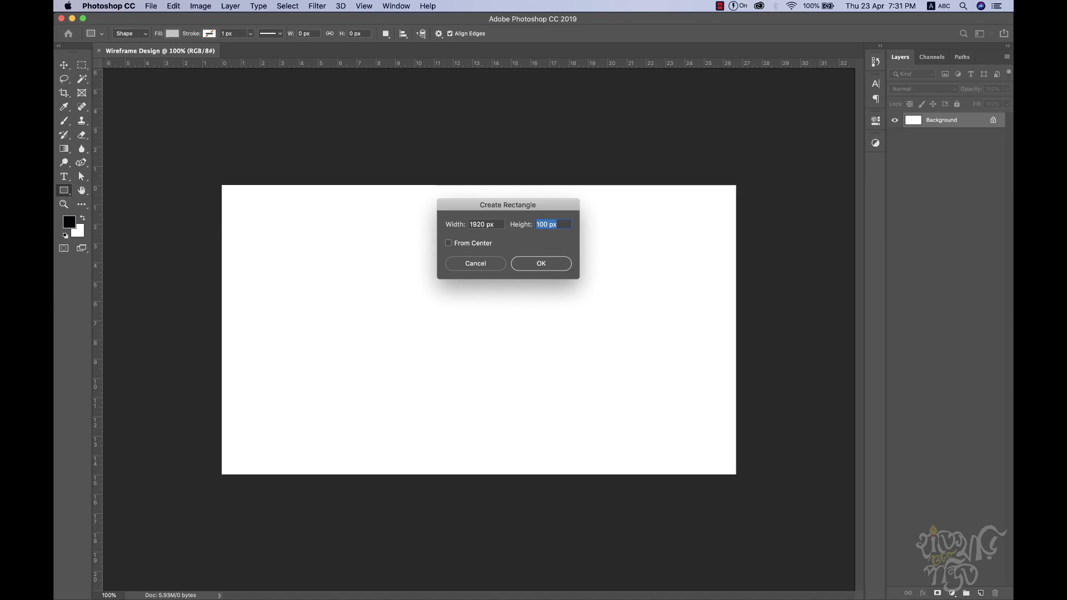
key(Return)
Step: Move the grey rectangle to the canvas's top edge so it spans the full width as a header bar
key(v)
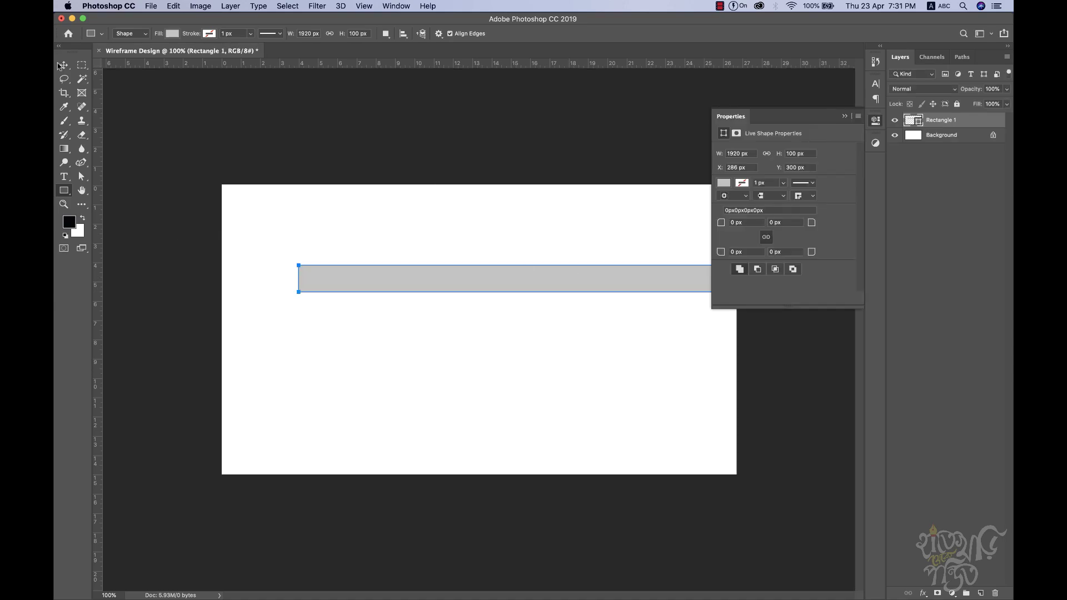
drag(489, 270, 407, 201)
click(844, 116)
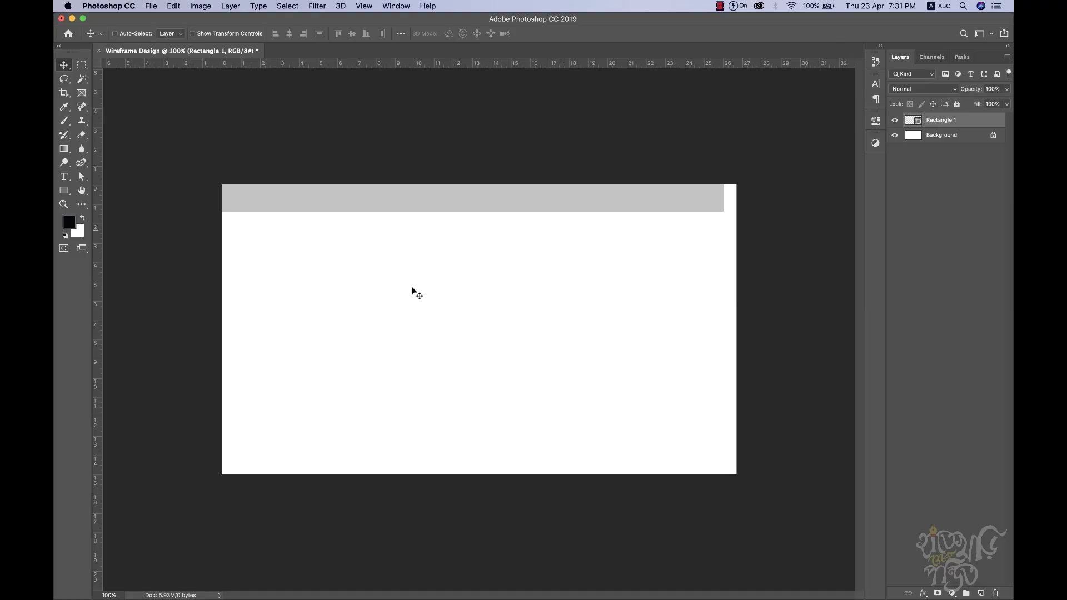
drag(563, 213, 574, 212)
Step: Add a placeholder text box below the header bar and set its font size to 14 pt
click(64, 176)
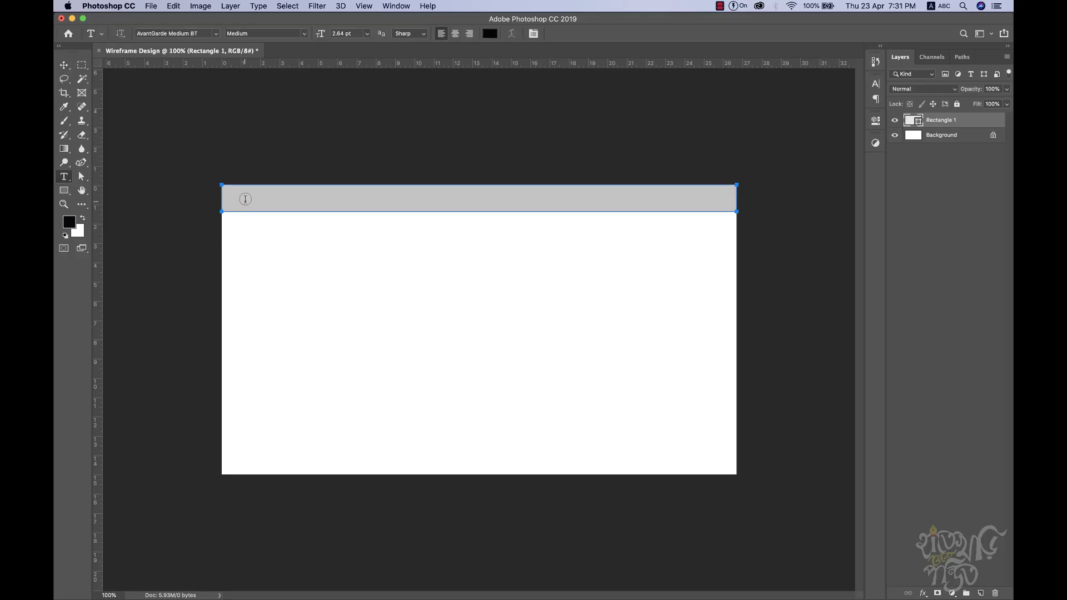
drag(254, 251, 484, 270)
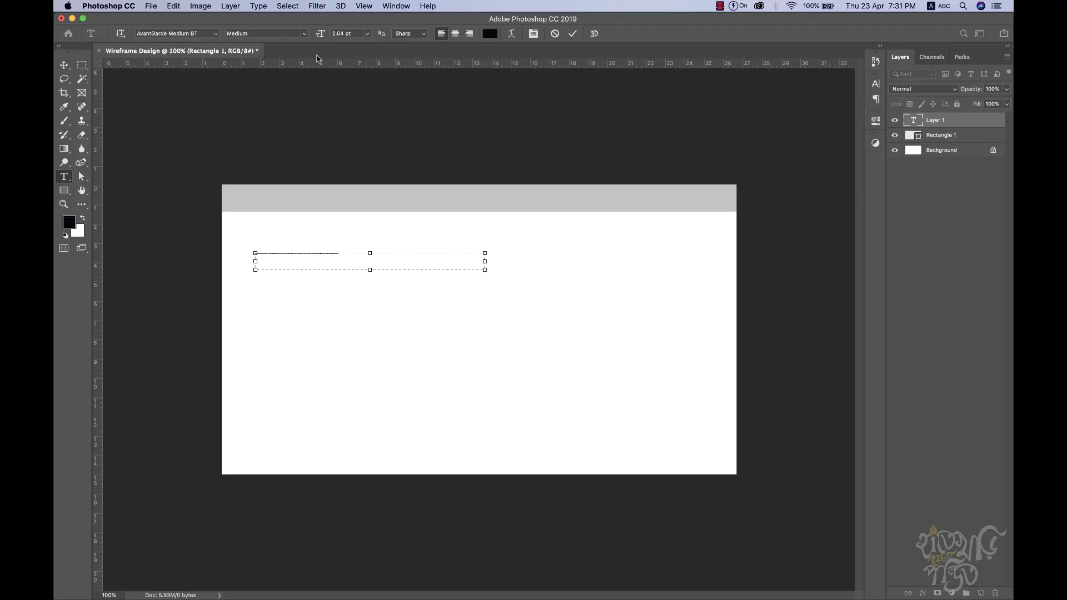
click(367, 34)
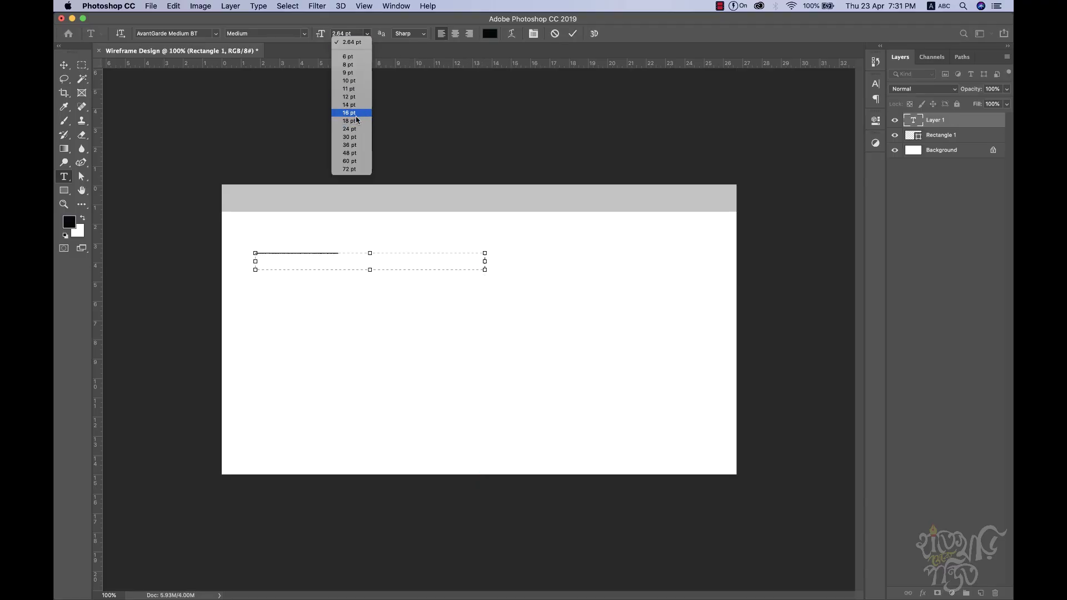
click(356, 106)
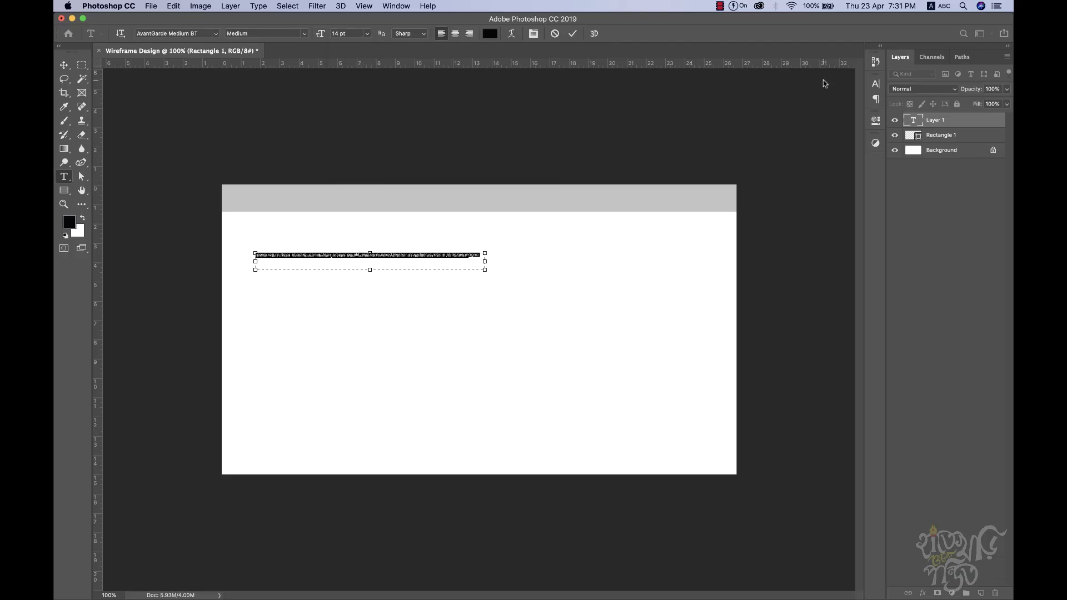
Step: Set the placeholder text's font to Lato and its leading to 24 pt
key(super+t)
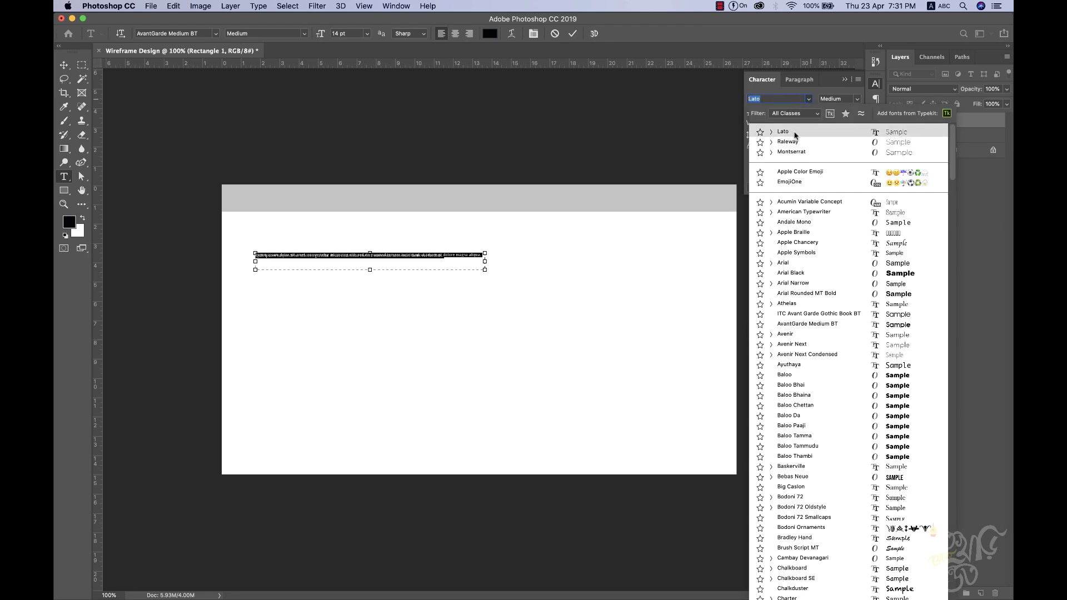
click(794, 132)
click(856, 112)
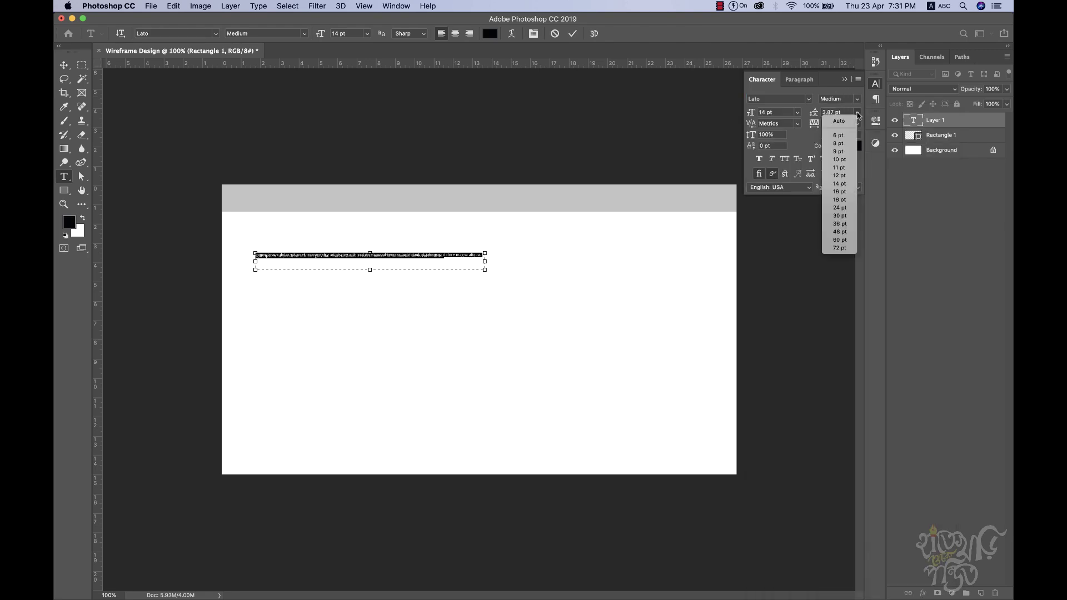
click(839, 200)
click(856, 112)
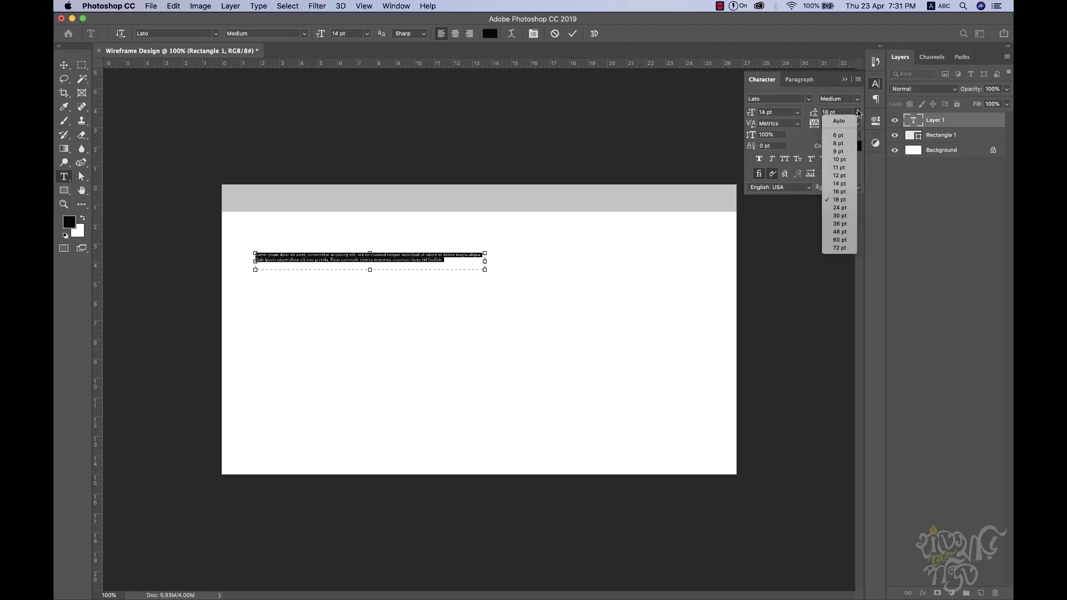
click(840, 208)
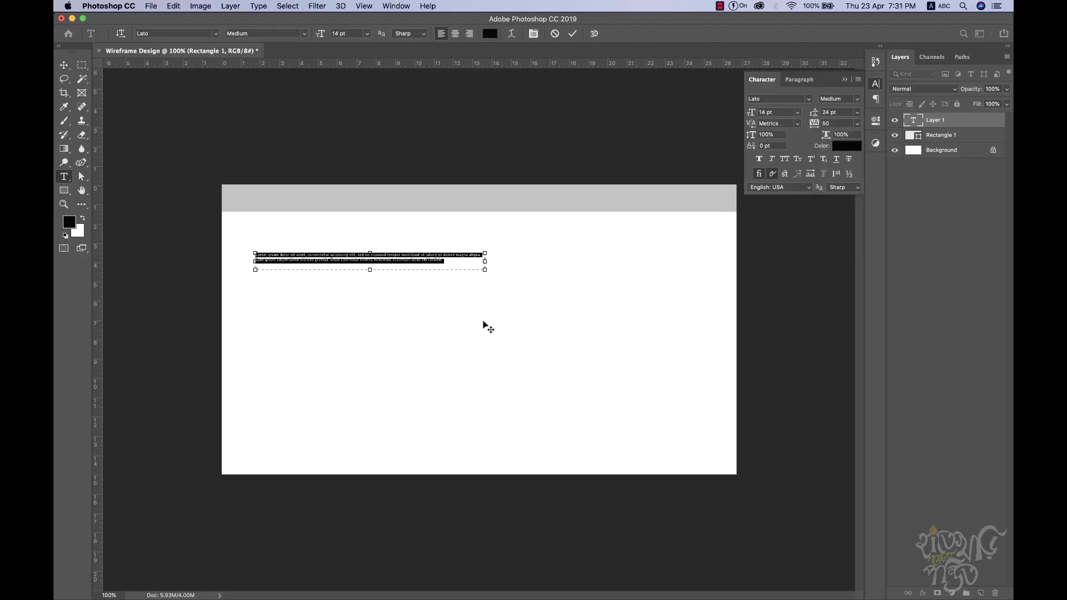
Step: Shrink the text box to a single short line of placeholder text about half its original width
drag(366, 270, 369, 259)
drag(483, 256, 370, 257)
click(64, 65)
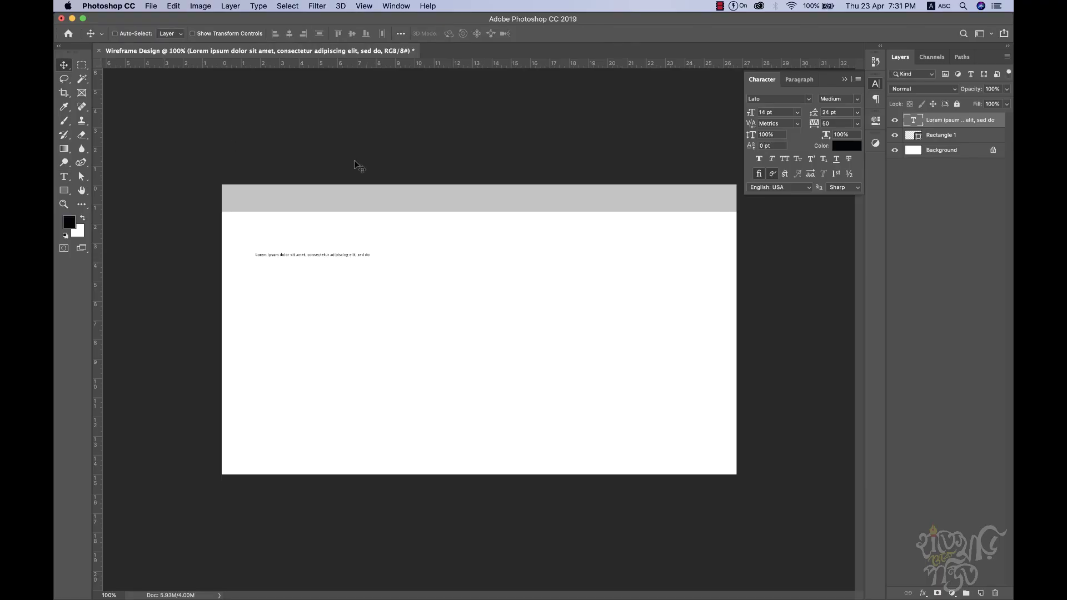
Step: Colour the placeholder text white and move it onto the grey header bar
click(847, 145)
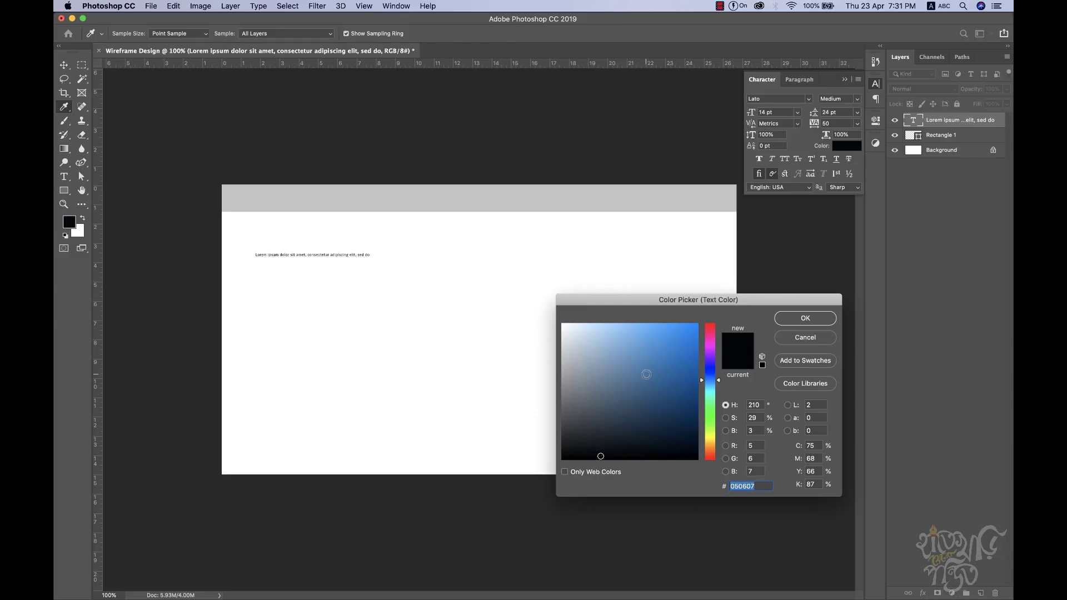
drag(647, 374, 561, 323)
click(805, 318)
drag(384, 294, 370, 236)
Step: Change the header text's colour to a very dark grey
click(855, 147)
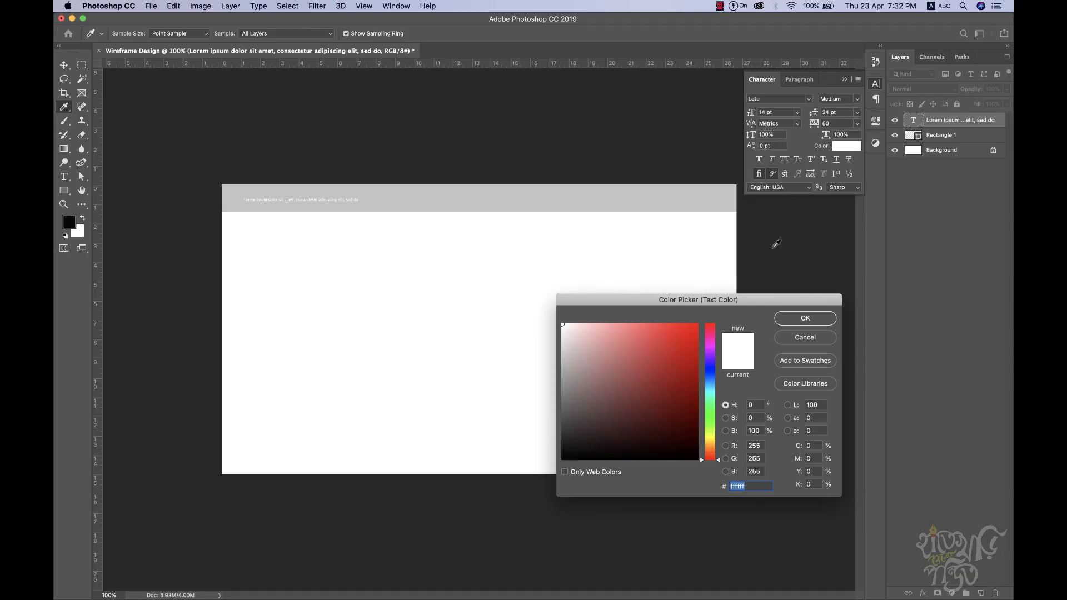
text(4a4a4a141414)
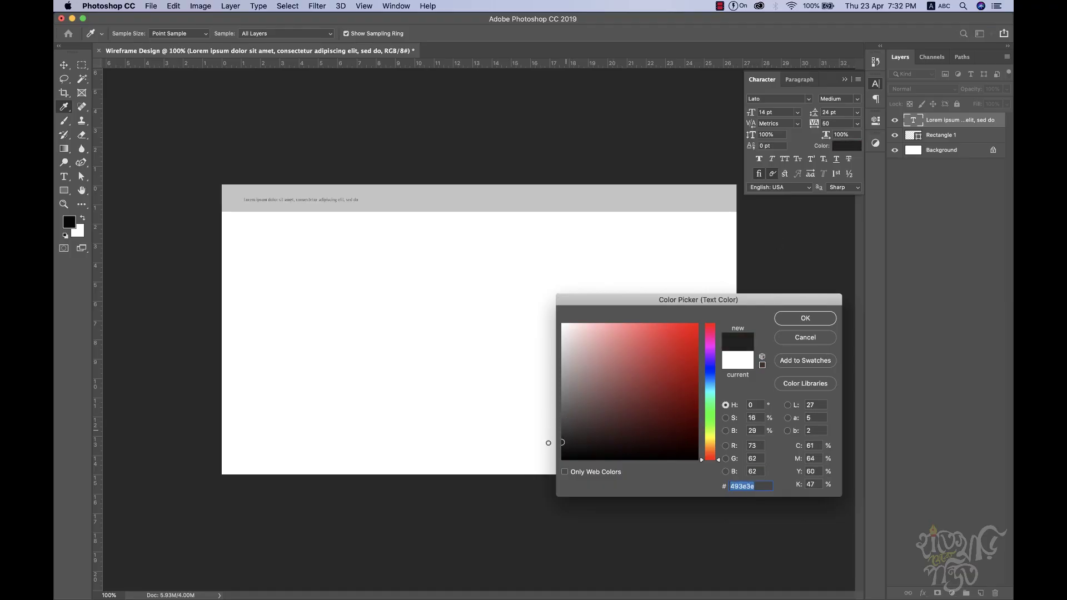
click(805, 318)
key(v)
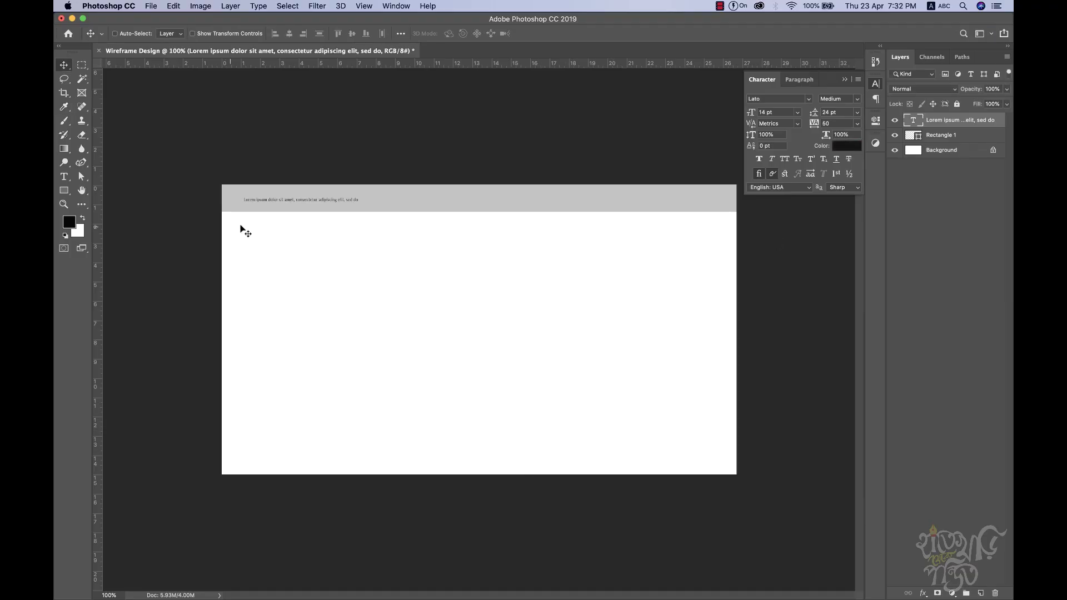
Step: Shift the header text slightly to the right within the bar and collapse the character settings
click(323, 201)
drag(323, 201, 355, 200)
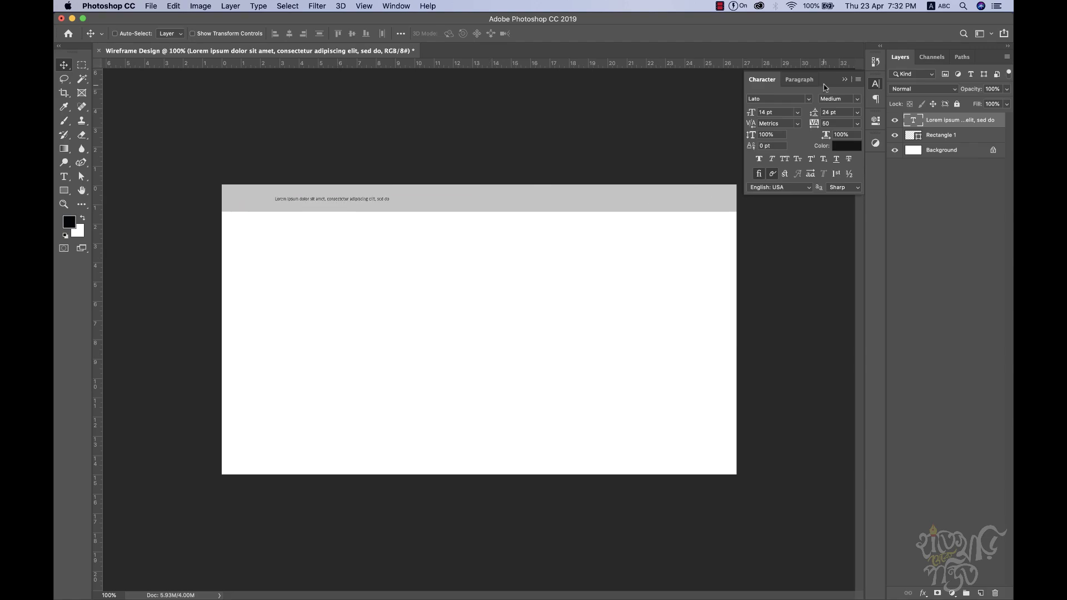
click(847, 82)
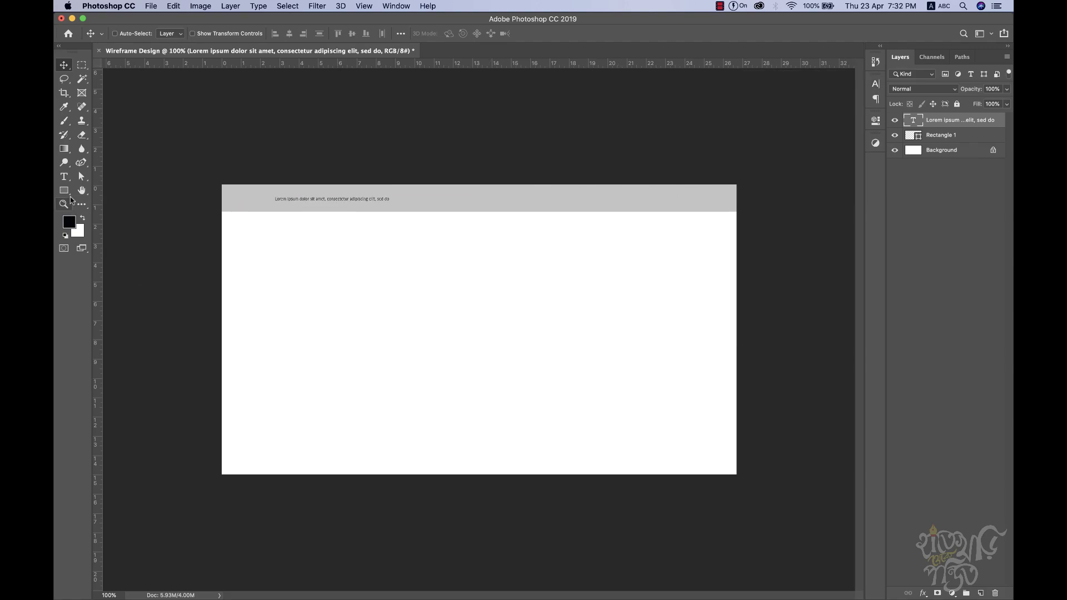
Step: Draw a light grey circle about 53 px in diameter below the header bar with the Ellipse tool
click(65, 191)
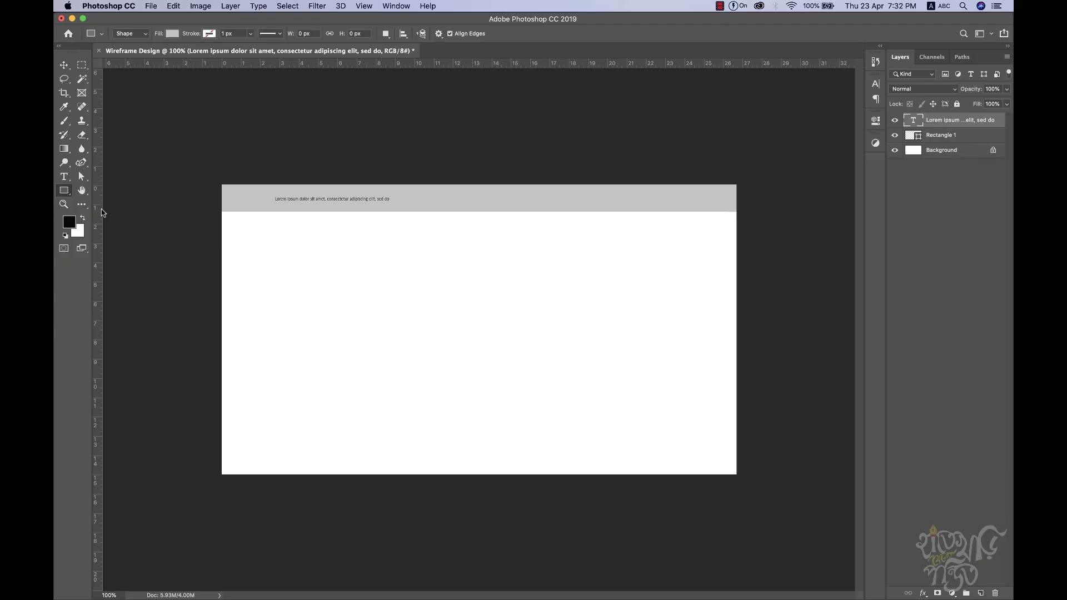
click(64, 191)
click(105, 213)
drag(420, 272, 437, 288)
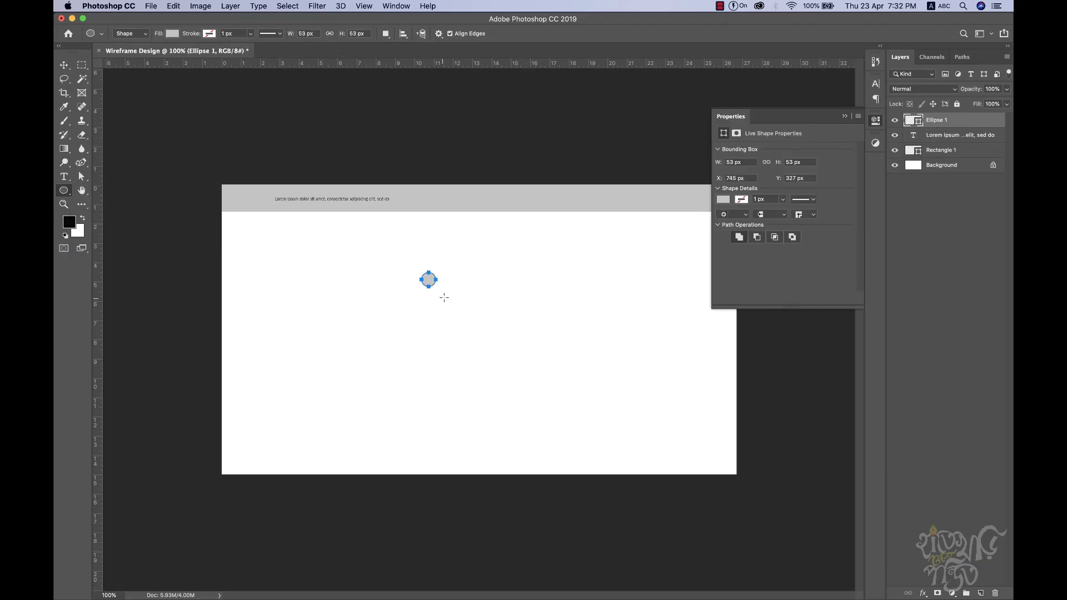
Step: Move the circle onto the right part of the header bar and make three copies of it
click(64, 65)
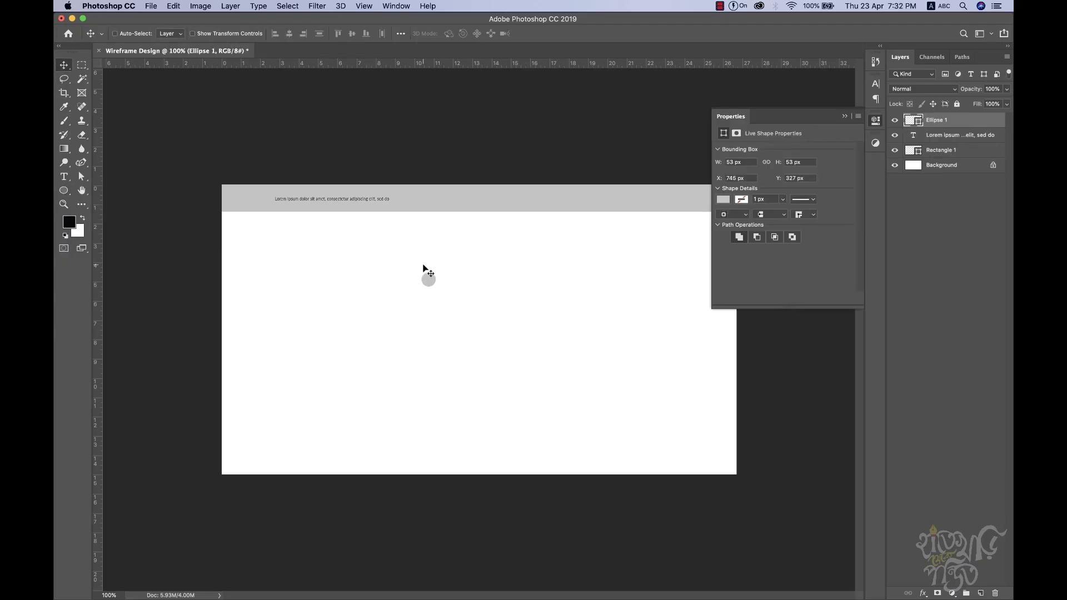
drag(433, 284, 642, 203)
Step: Recolour all four header circles to dark grey #3b3b3b and collapse the shape properties
shift+click(966, 162)
click(722, 200)
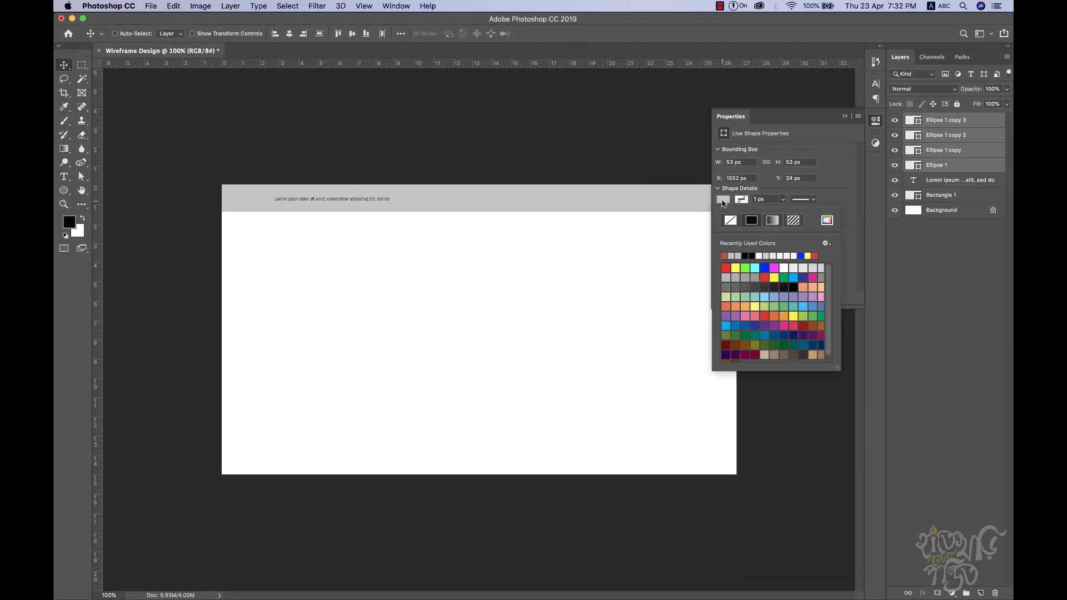
click(821, 223)
drag(585, 448, 538, 424)
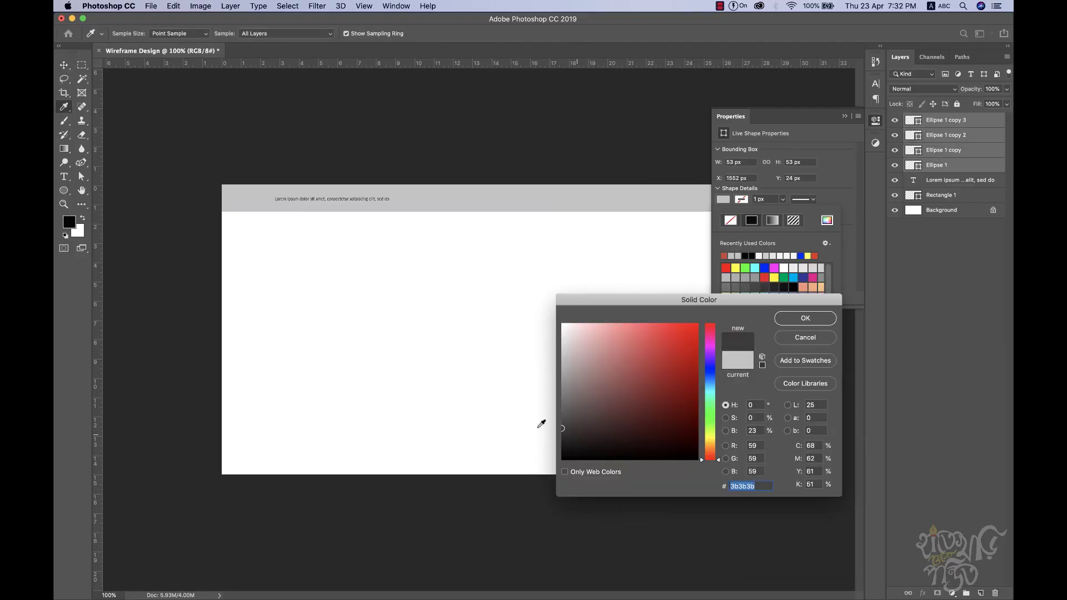
click(816, 321)
click(845, 116)
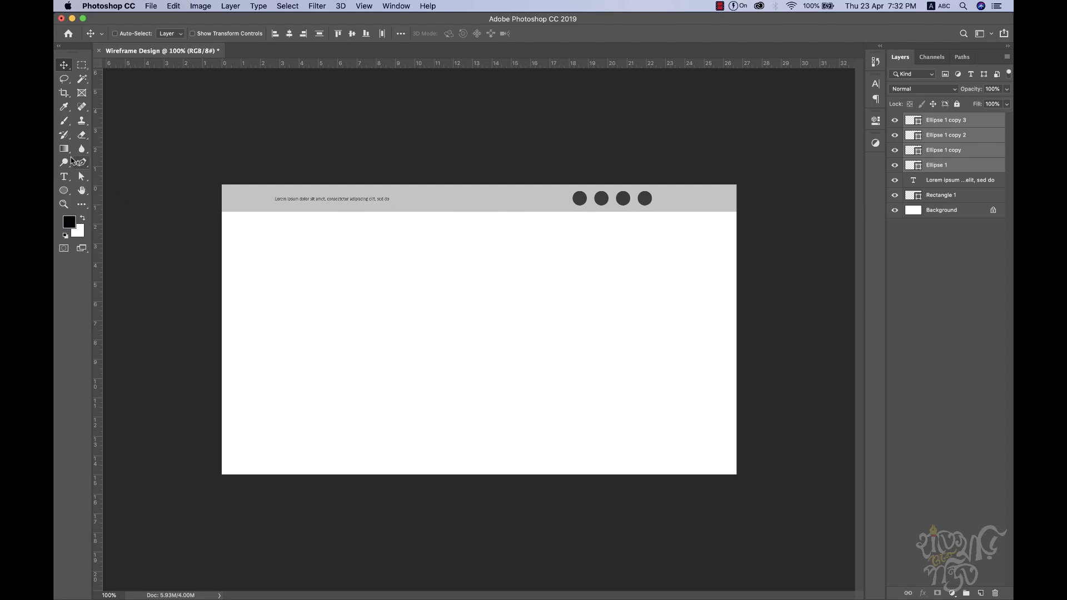
Step: Draw a dark grey rectangle about 418 x 98 px below the header bar, starting under the header text
click(64, 190)
click(105, 189)
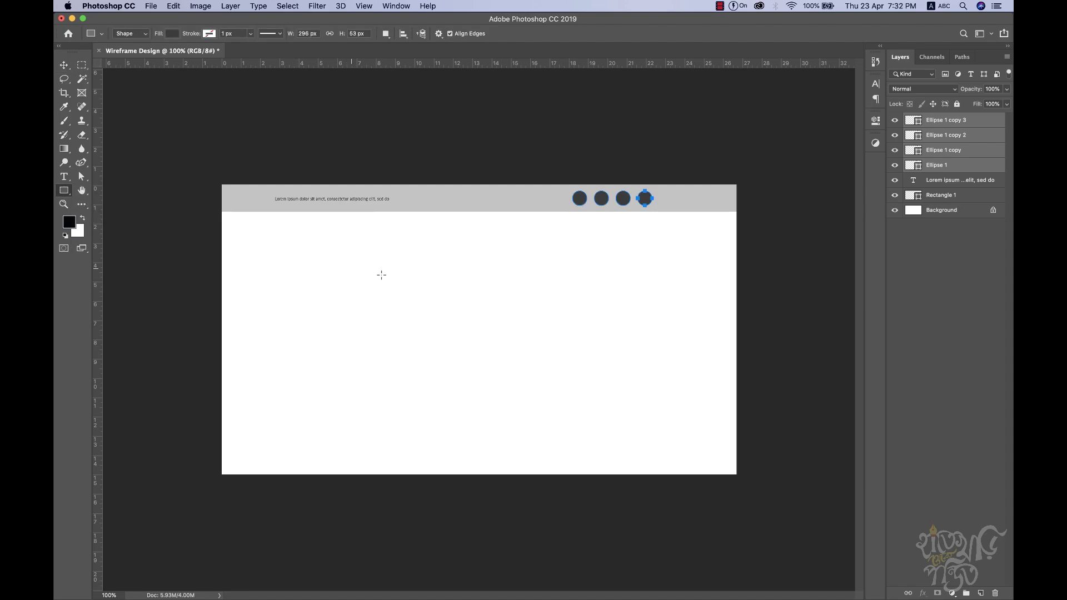
drag(277, 225, 389, 252)
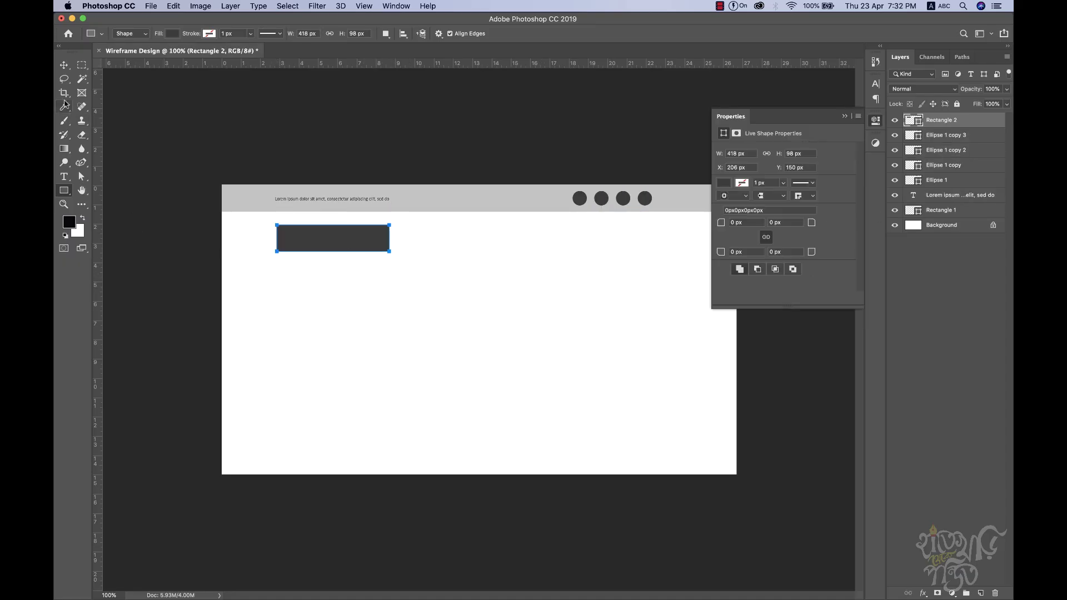
click(63, 65)
Step: Add the text "Logo" on the blank area below the dark rectangle
click(65, 176)
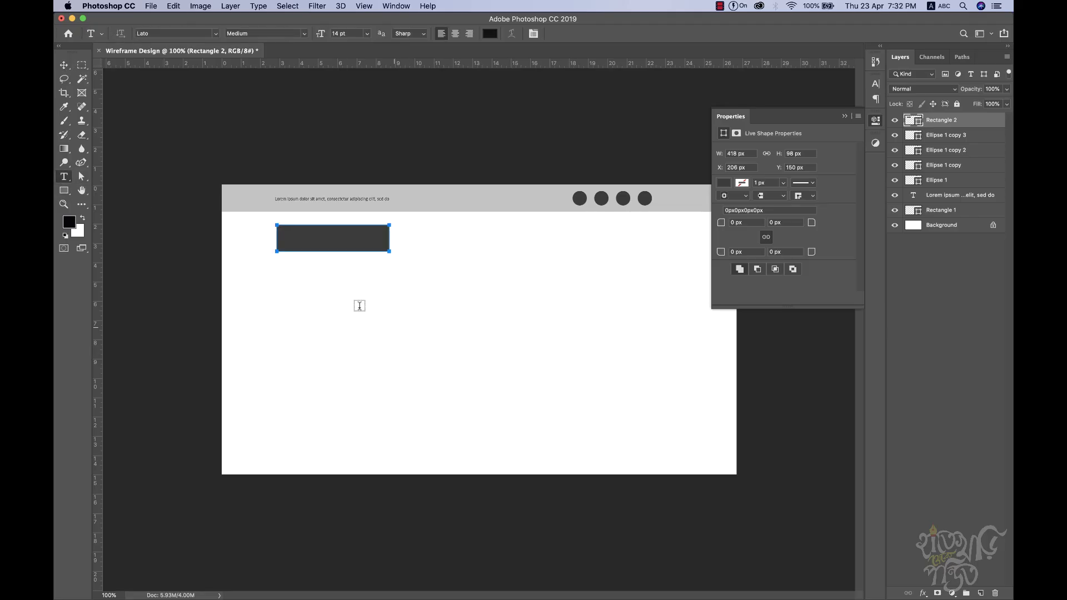
click(332, 303)
text(Logo)
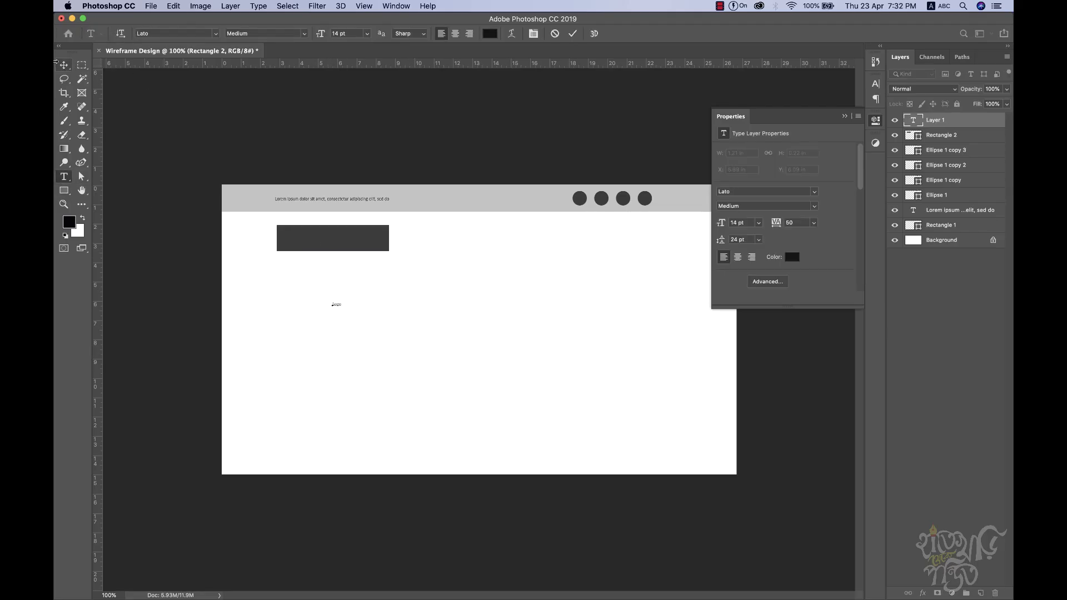
click(64, 65)
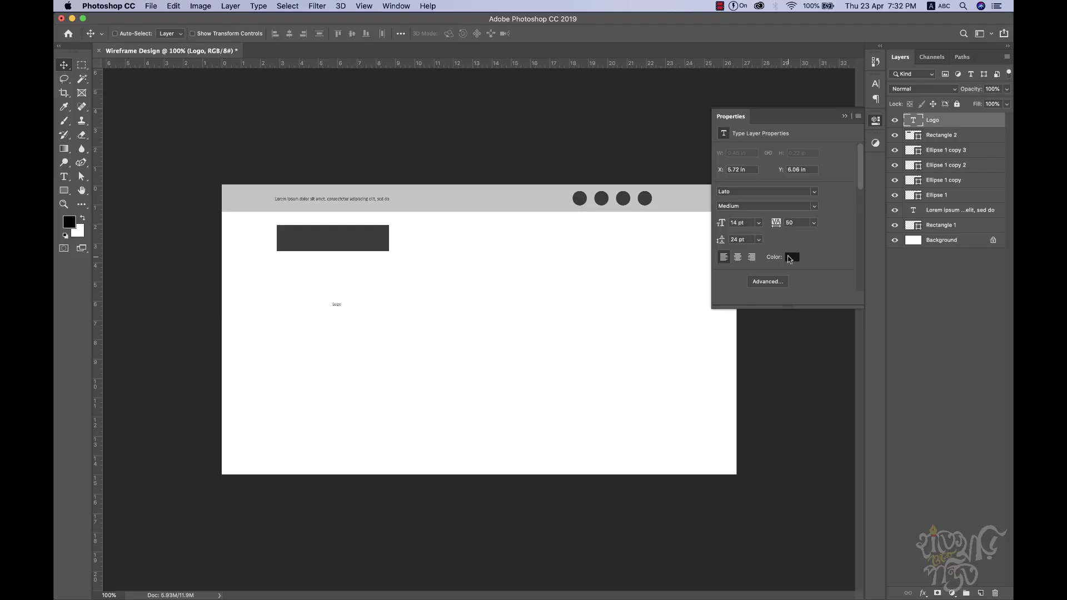
Step: Colour the "Logo" text white (#ffffff) and move it onto the dark rectangle
click(791, 257)
drag(591, 384, 564, 323)
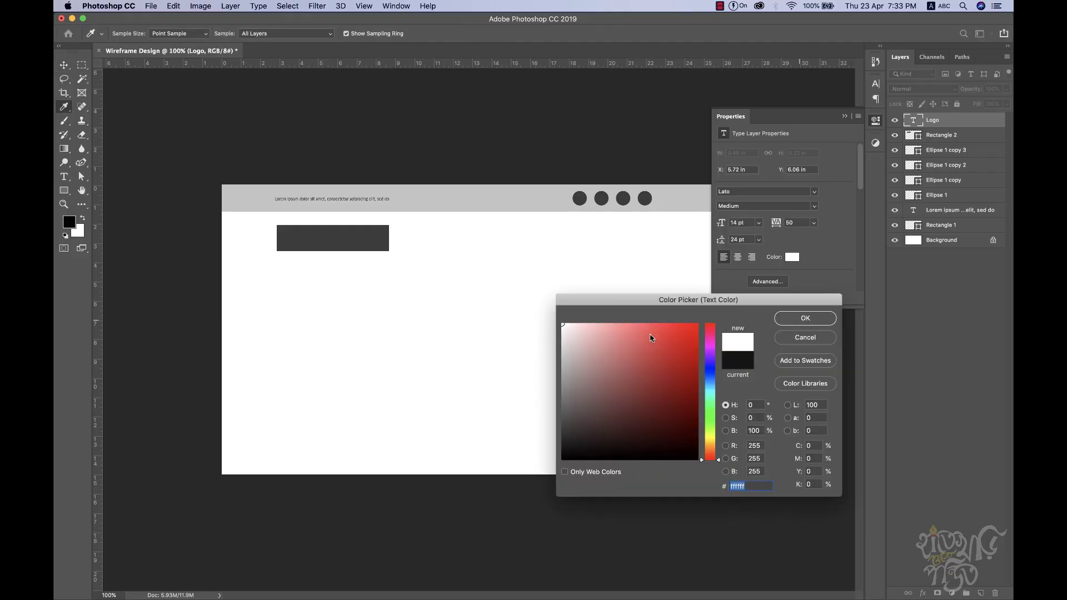
key(Return)
drag(412, 340, 405, 276)
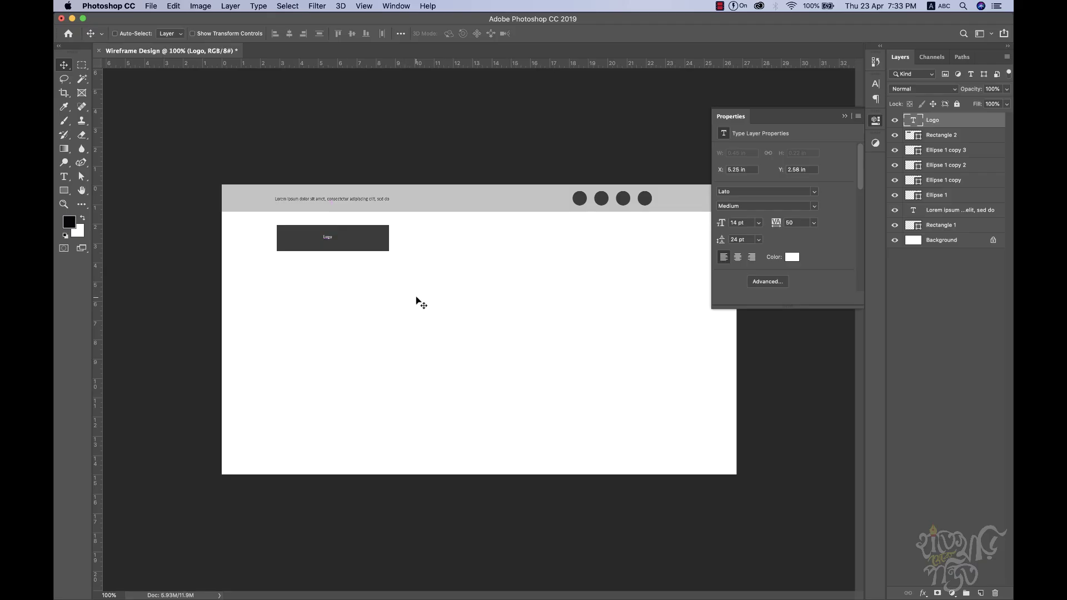
click(844, 116)
Step: Narrow the dark logo rectangle from its right edge to roughly 70% of its width
super+click(375, 238)
key(super+t)
drag(388, 238, 354, 237)
key(Return)
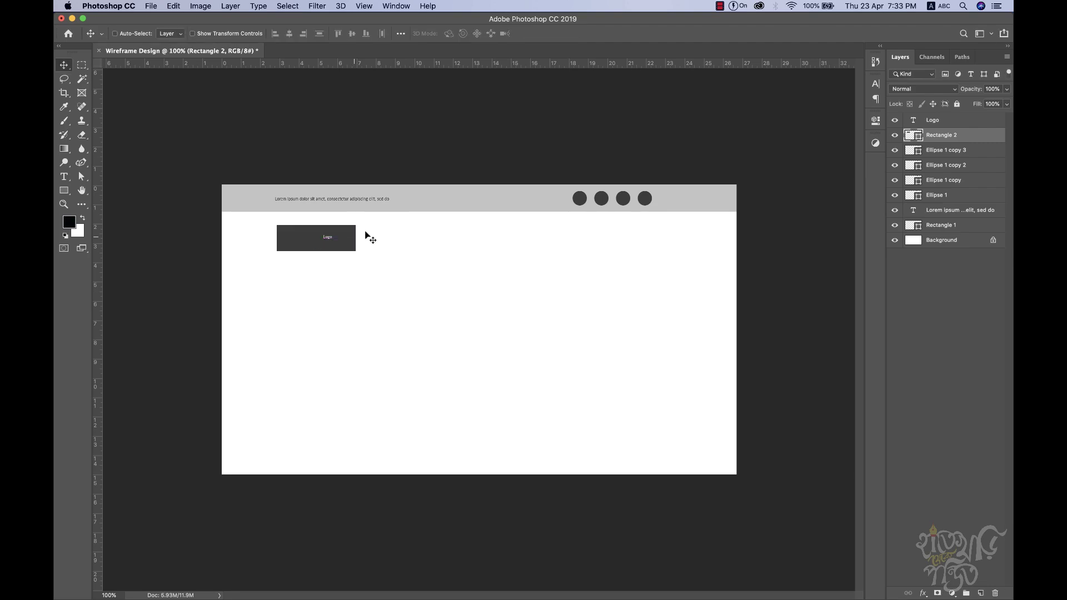
Step: Set the "Logo" text's size to 24 pt and centre it on the dark rectangle
click(966, 122)
click(876, 83)
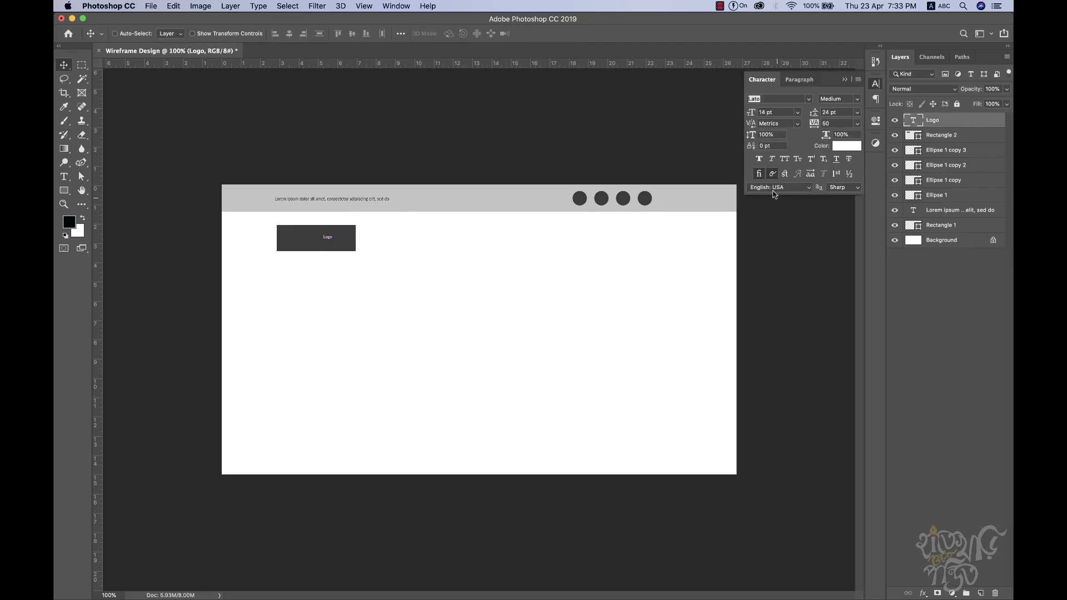
click(797, 113)
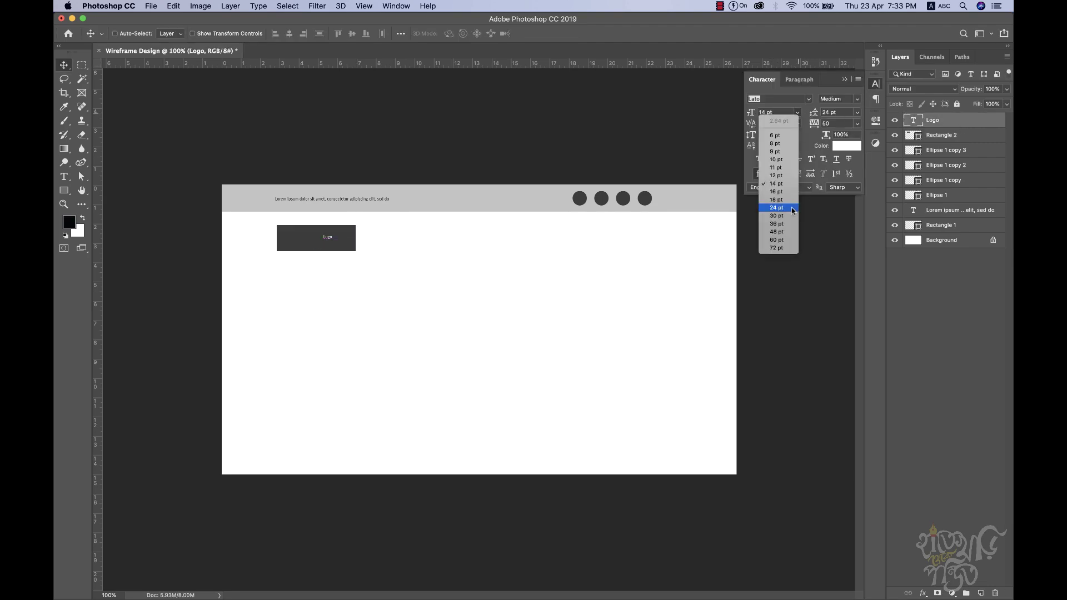
click(778, 196)
click(797, 113)
click(785, 210)
mouse_move(389, 275)
mouse_down()
mouse_move(367, 276)
mouse_move(376, 274)
mouse_up()
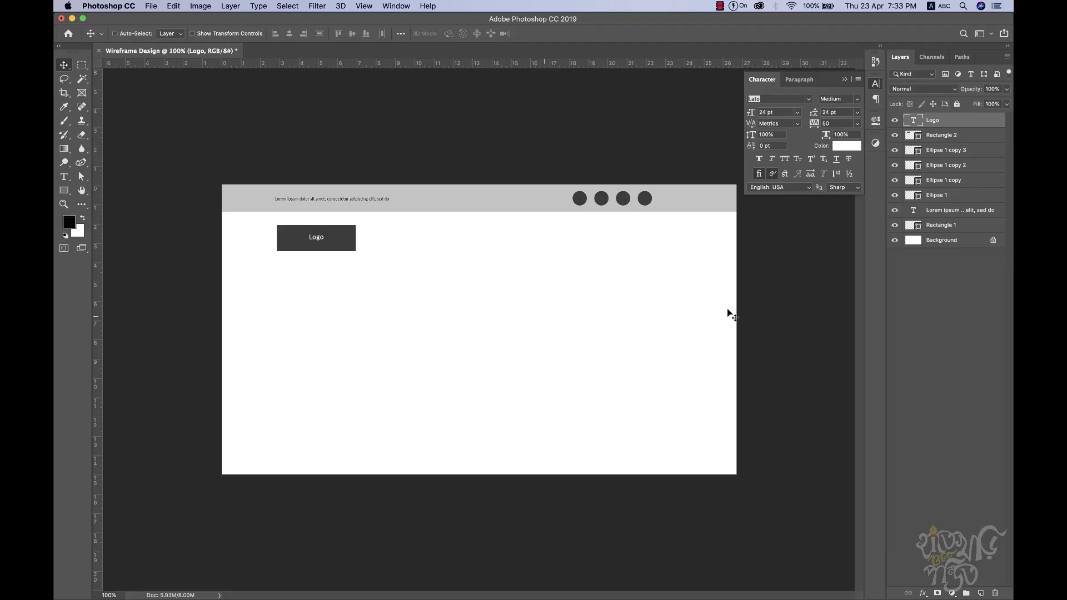
Step: Set the "Logo" text to the Heavy weight of Lato and turn on All Caps
click(809, 99)
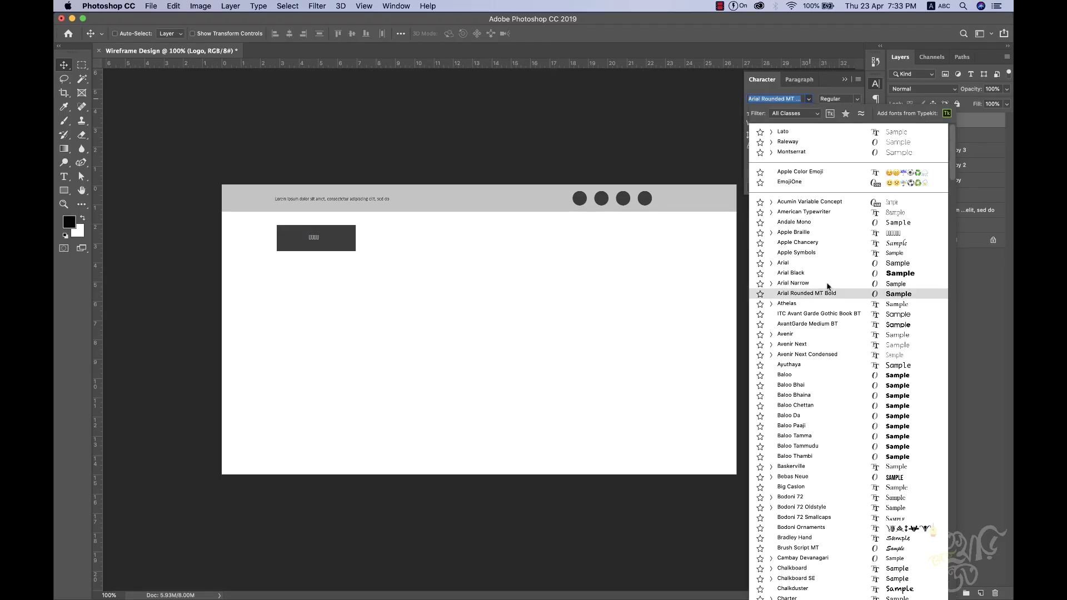
click(828, 91)
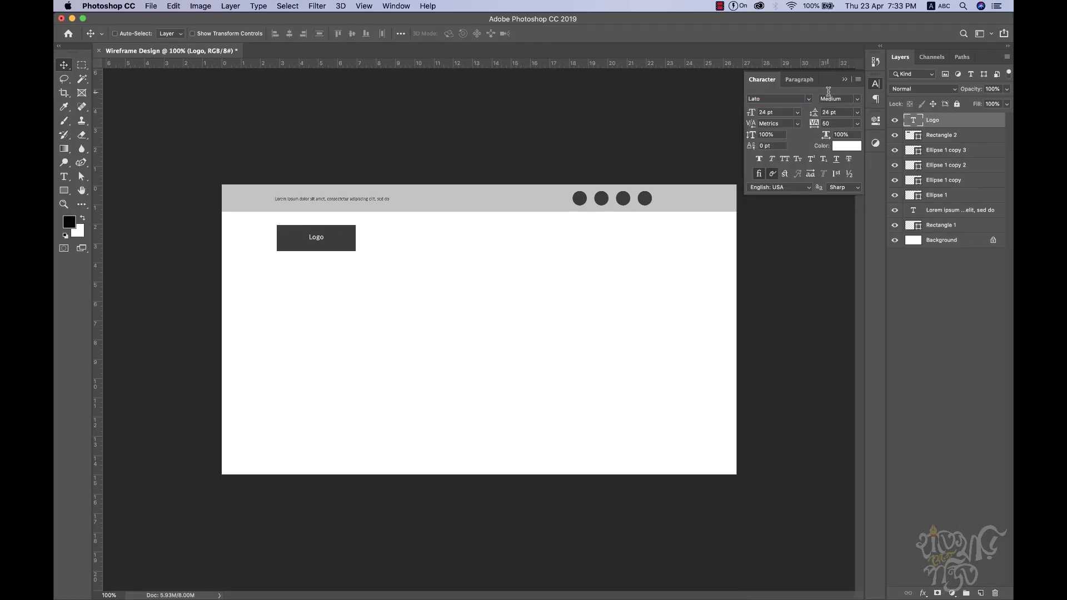
click(859, 98)
click(858, 207)
click(783, 159)
Step: Enlarge the logo text to 30 pt, recentre it on the rectangle and collapse the character settings
click(798, 113)
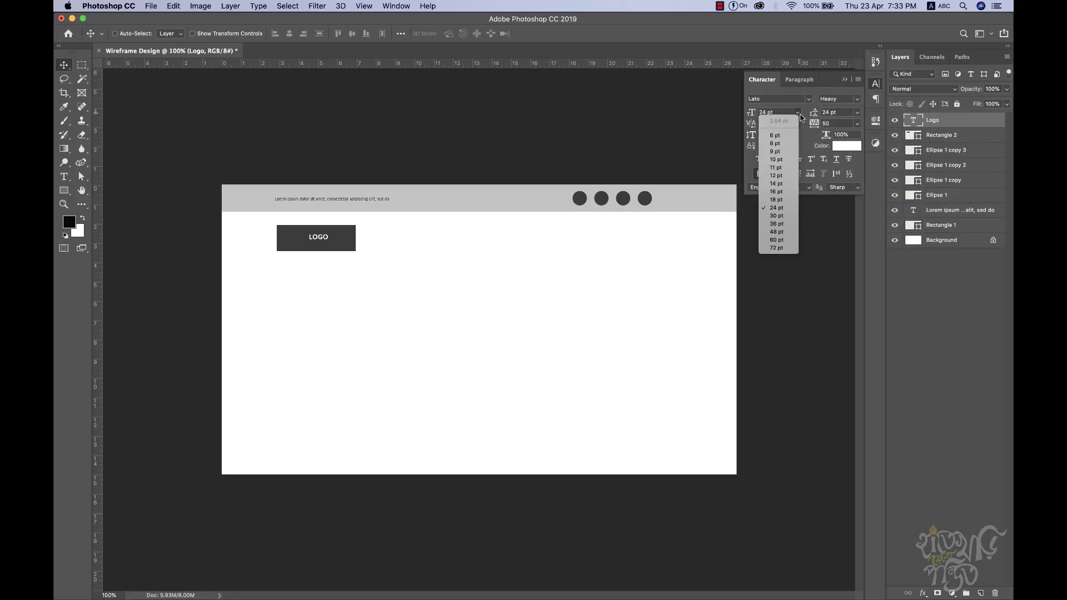
click(776, 216)
drag(357, 274, 348, 275)
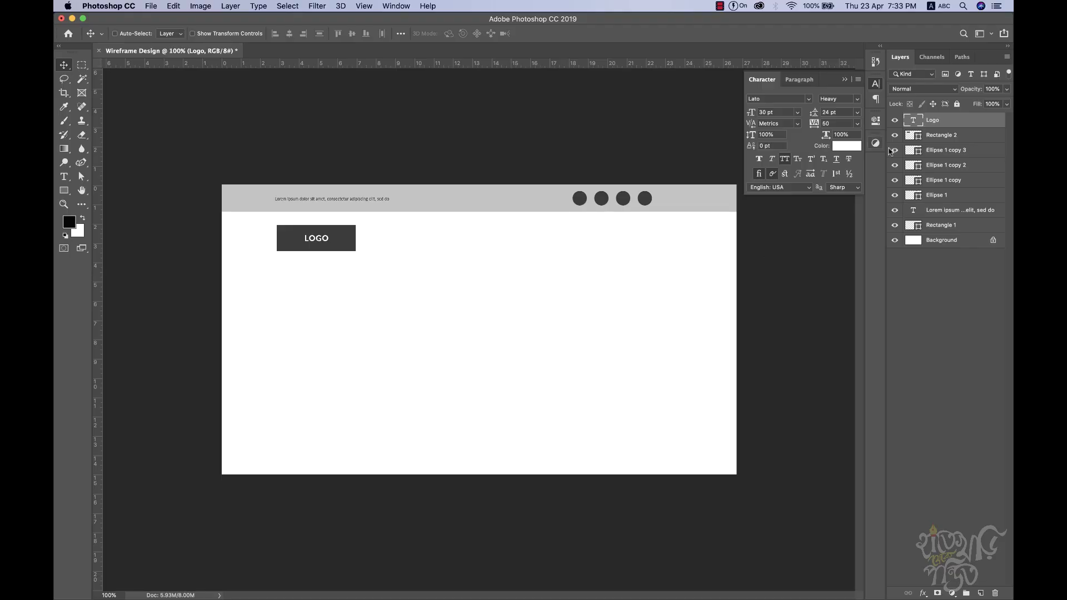
click(844, 80)
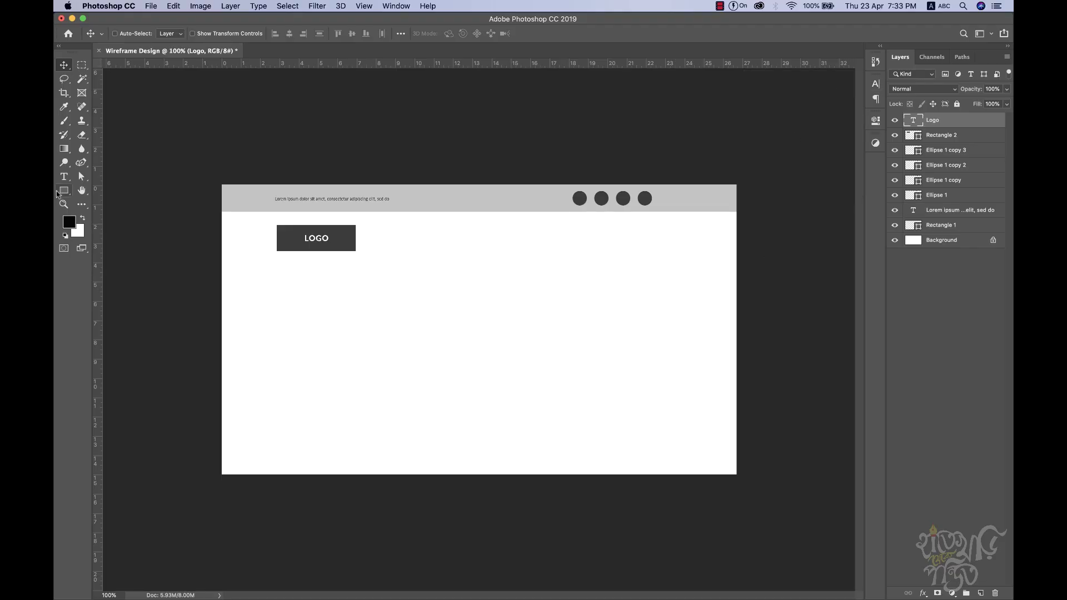
Step: Duplicate the header's placeholder text and place the copy below the circles, level with the logo
click(64, 176)
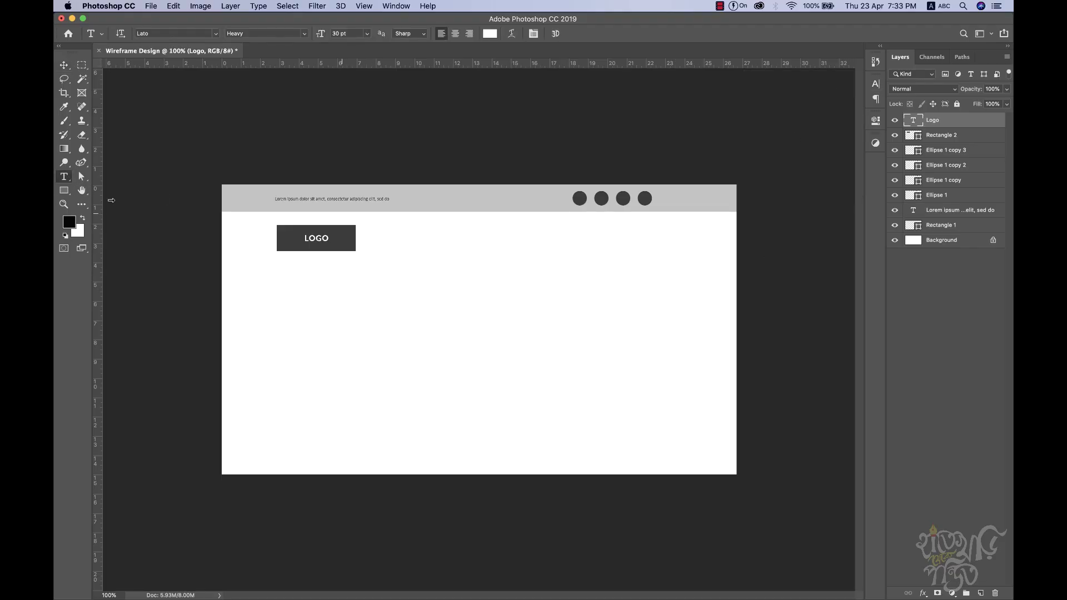
click(64, 67)
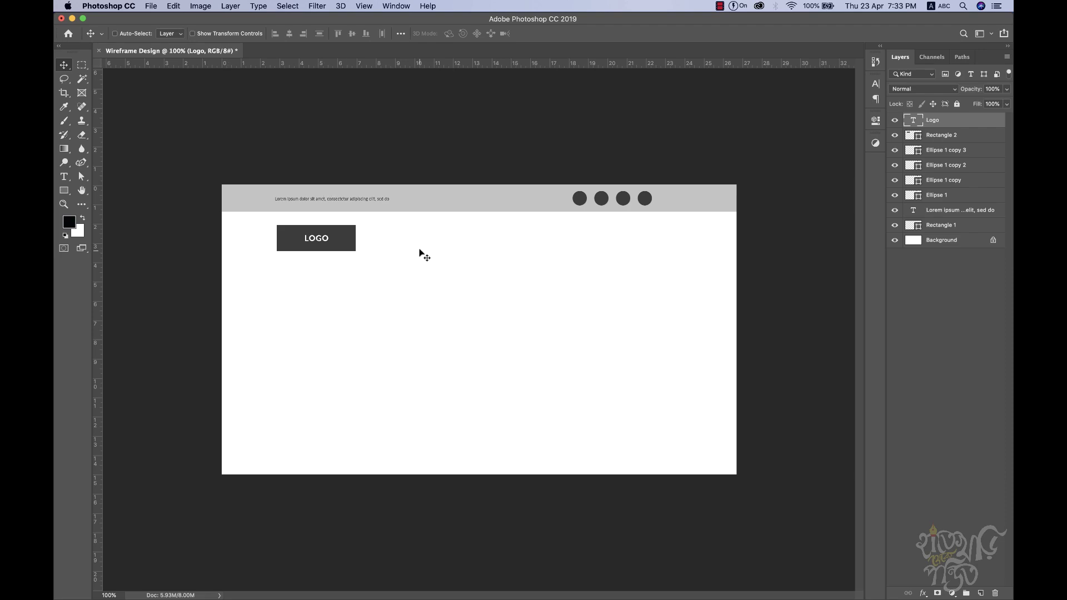
click(377, 201)
drag(385, 201, 603, 241)
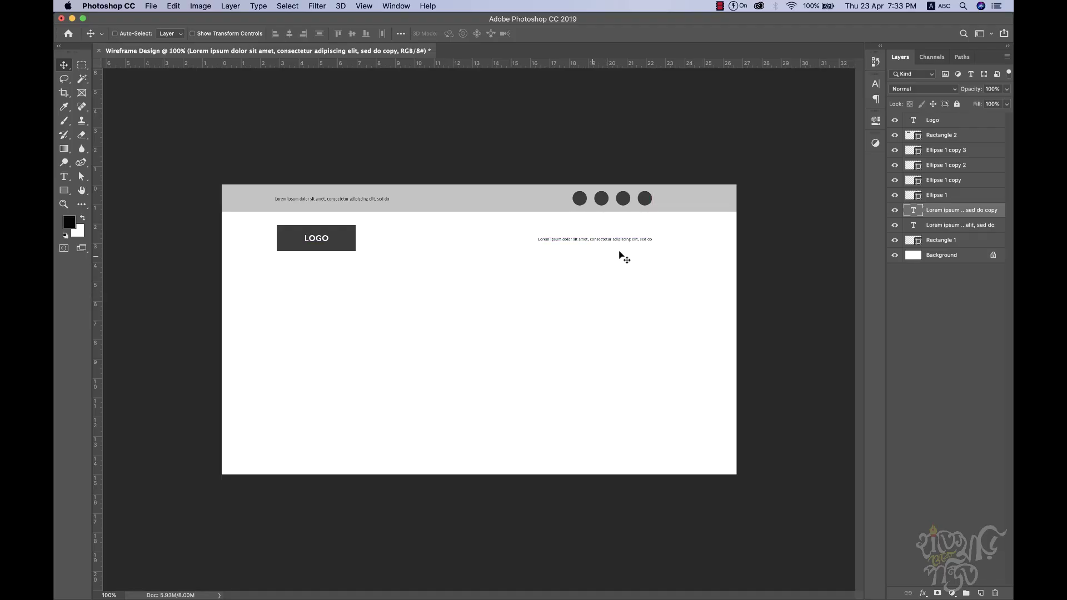
key(super+t)
key(Return)
Step: Open the copied text for editing and extend its text box to the left, towards the logo
double_click(603, 239)
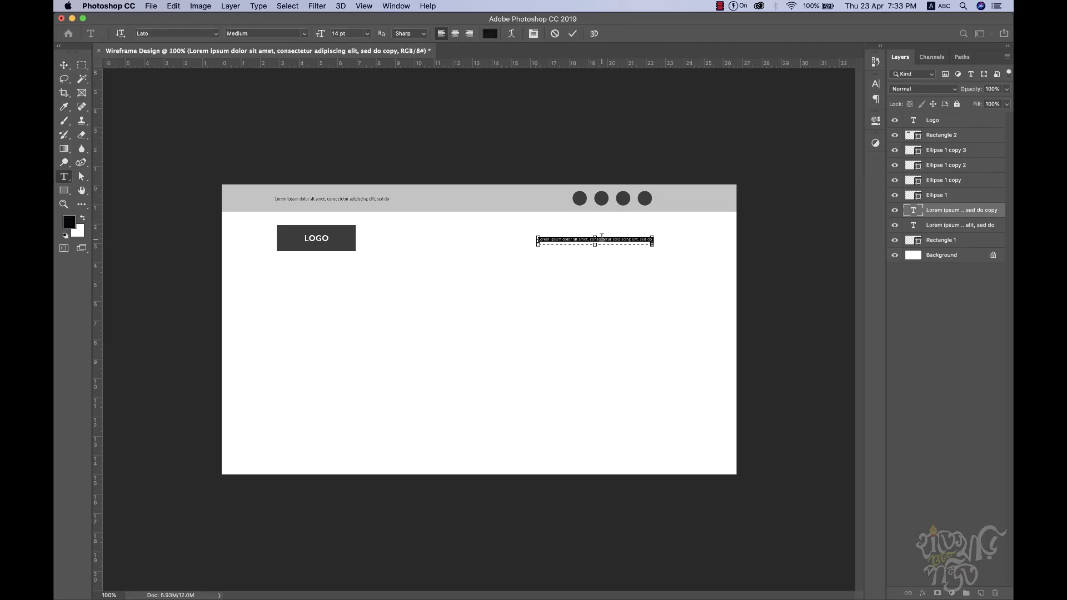
click(560, 238)
drag(532, 243, 459, 241)
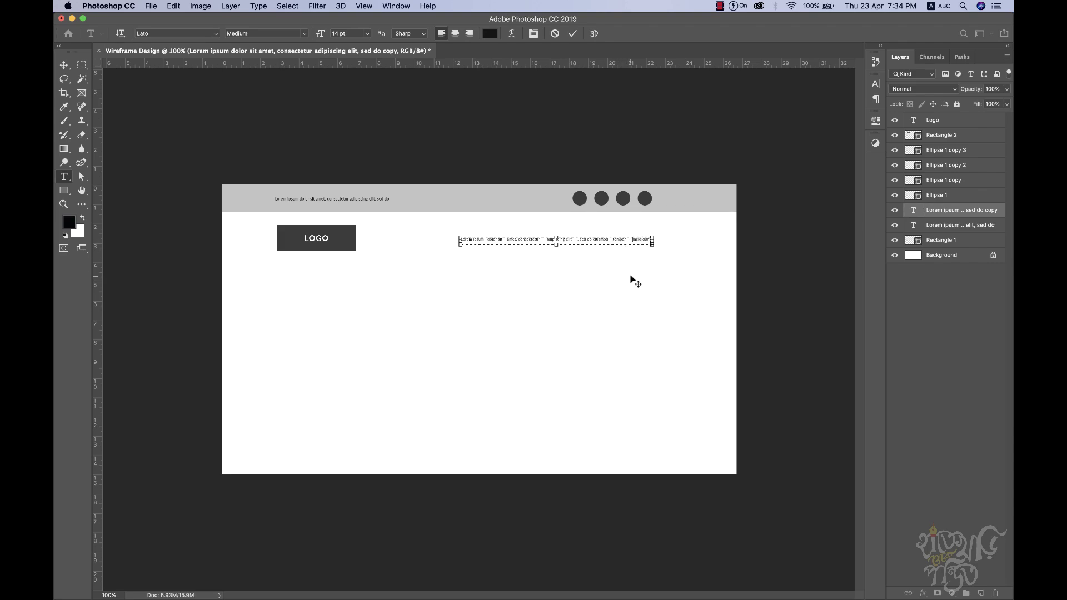
Step: Replace the copied placeholder text with the spaced menu entries "Home", "about us", "services", "product", "Team" and "Cotnact Us"
key(super+a)
key(BackSpace)
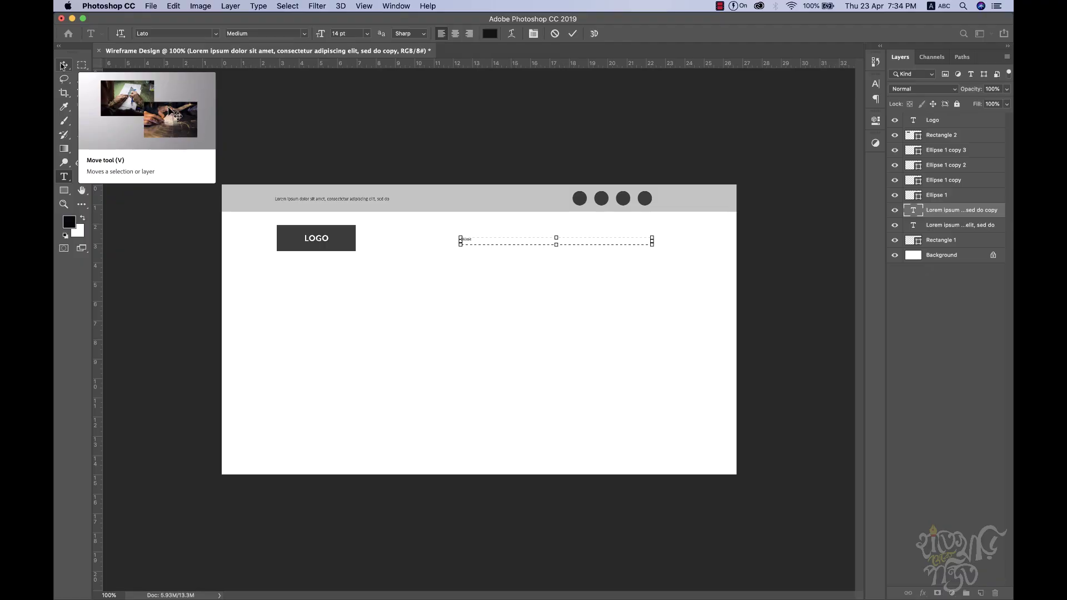
text(Home  About us  servic)
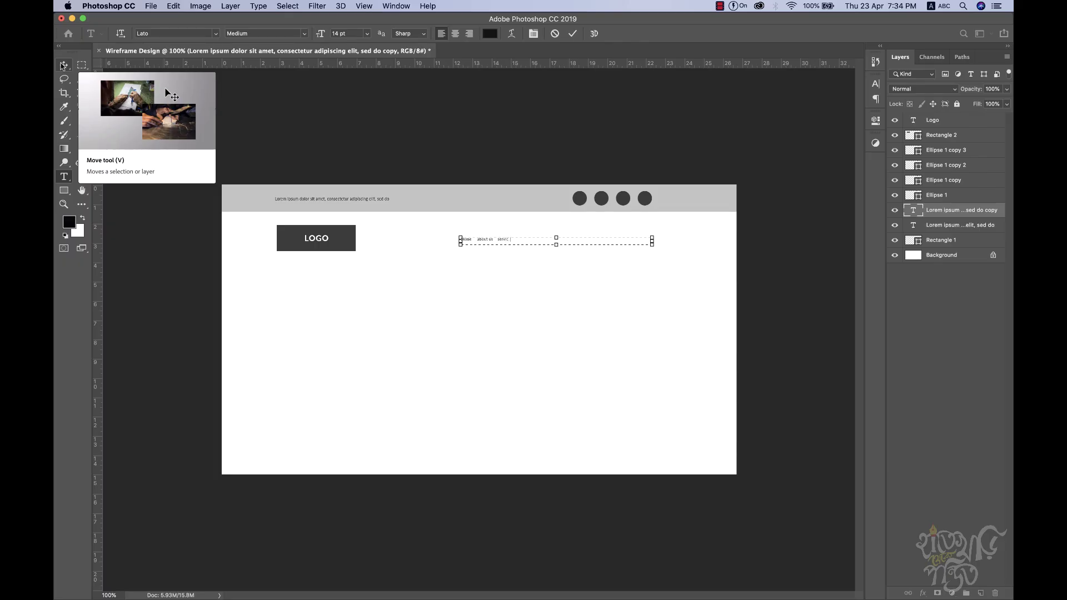
text(produc)
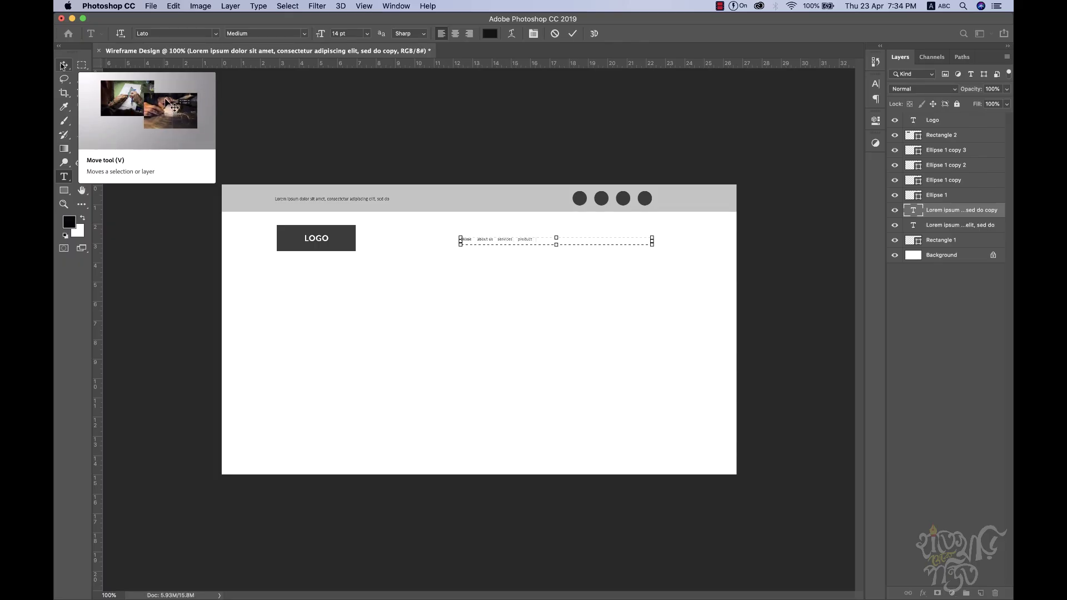
text(  team  Contact Us)
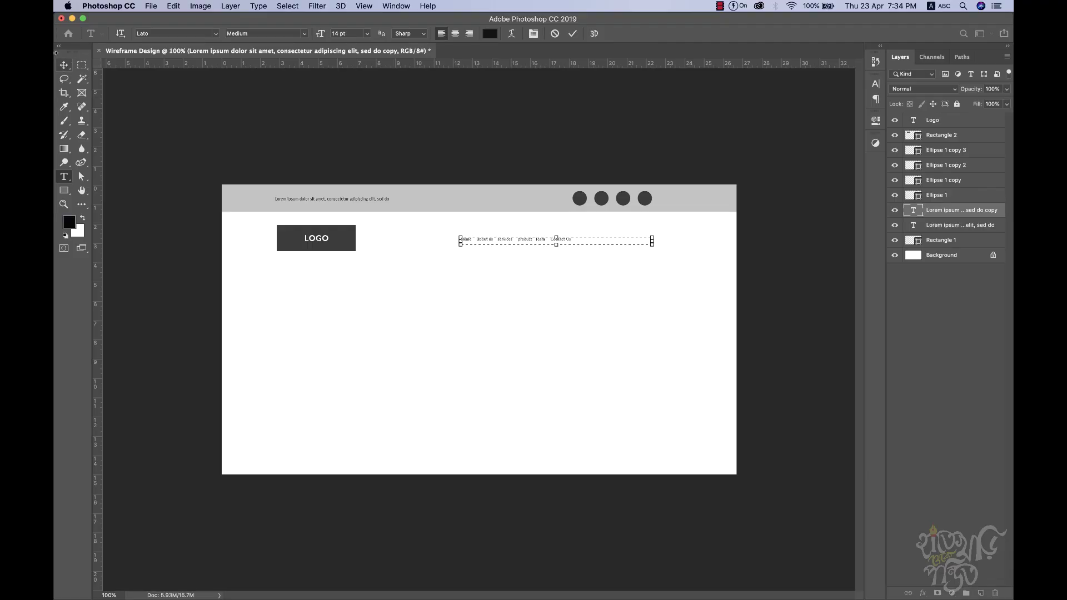
Step: Set all the navigation menu text to 18 pt and All Caps
key(super+a)
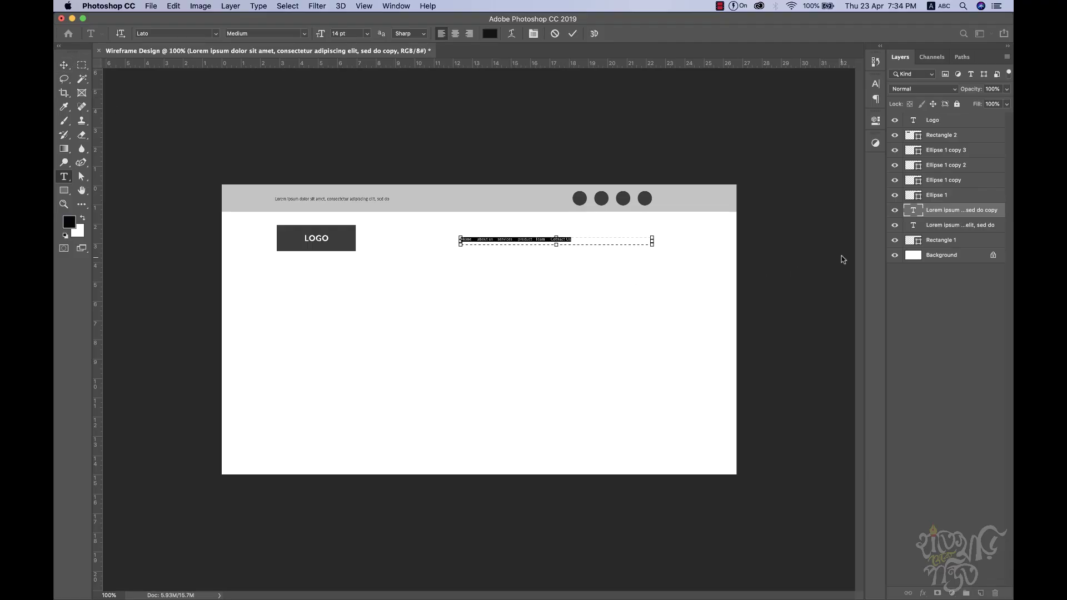
click(875, 84)
click(797, 113)
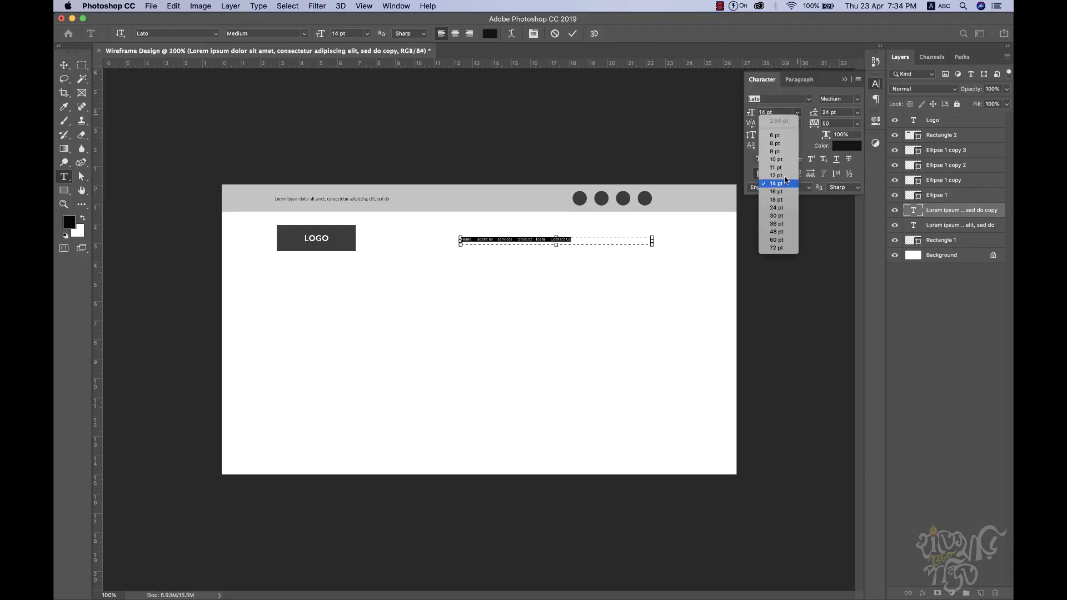
click(777, 199)
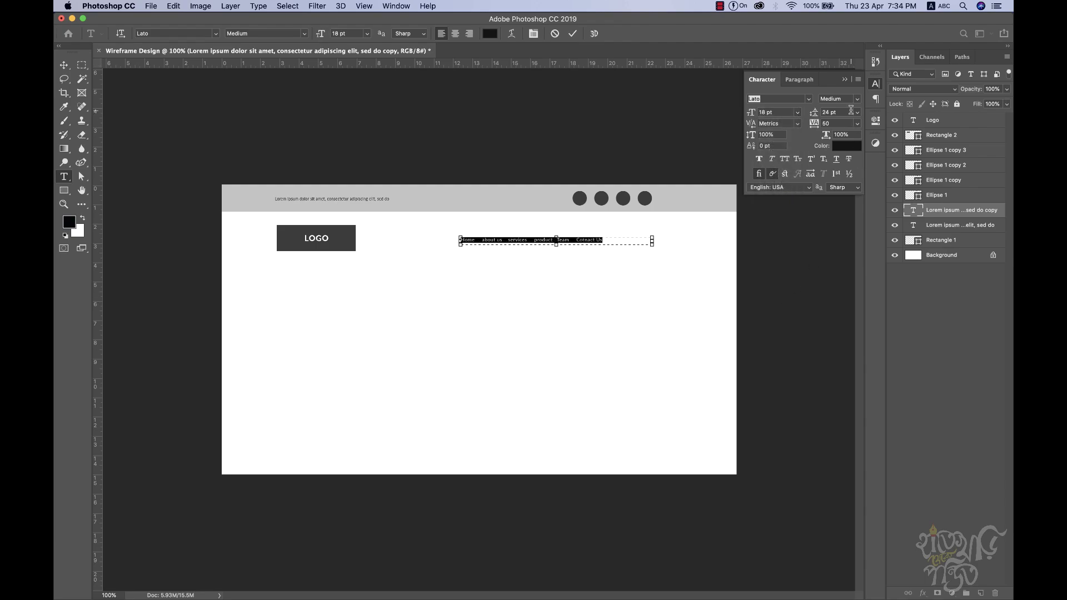
click(783, 160)
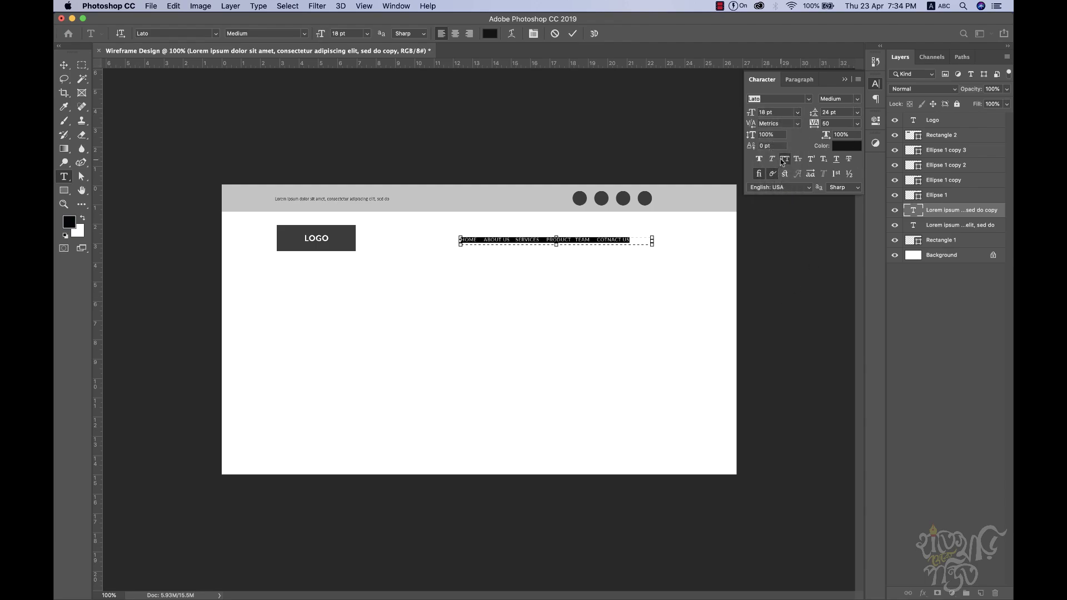
Step: Right-align the navigation menu text in its box, commit the edit and collapse the paragraph settings
click(799, 79)
click(785, 99)
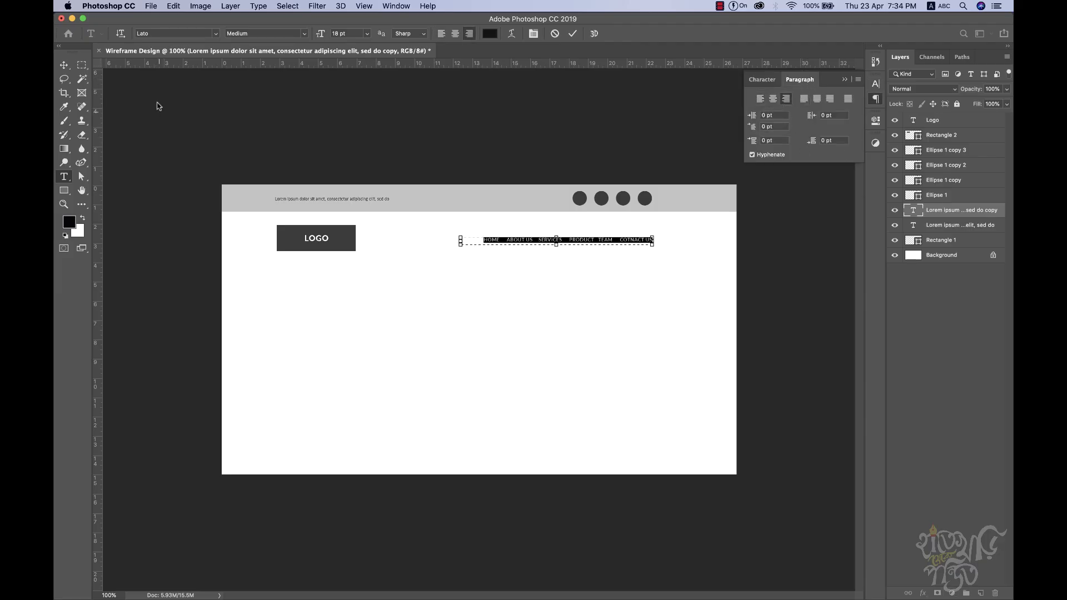
click(64, 65)
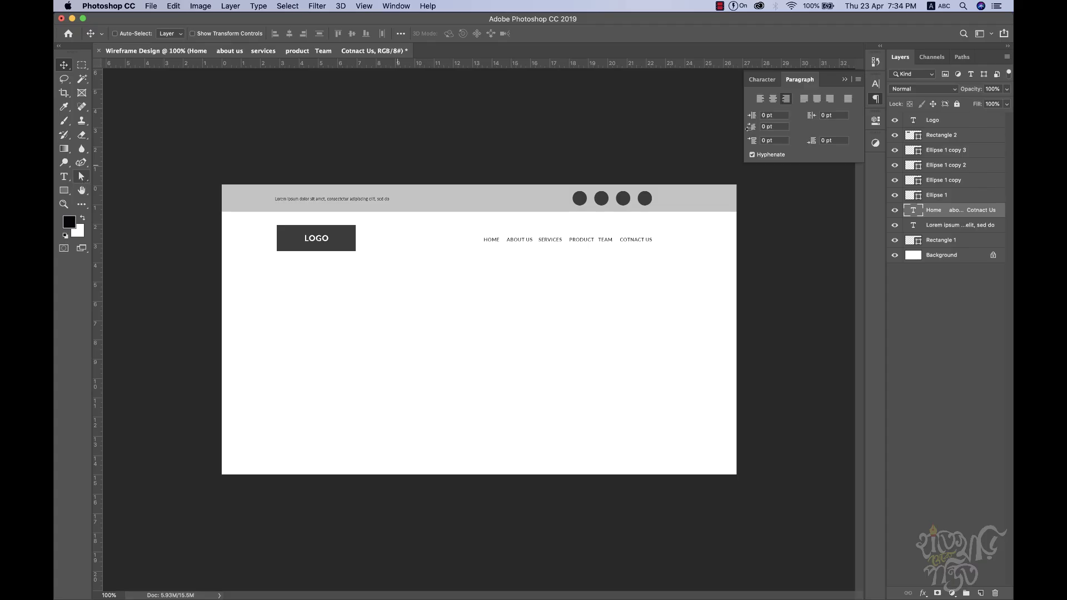
click(844, 79)
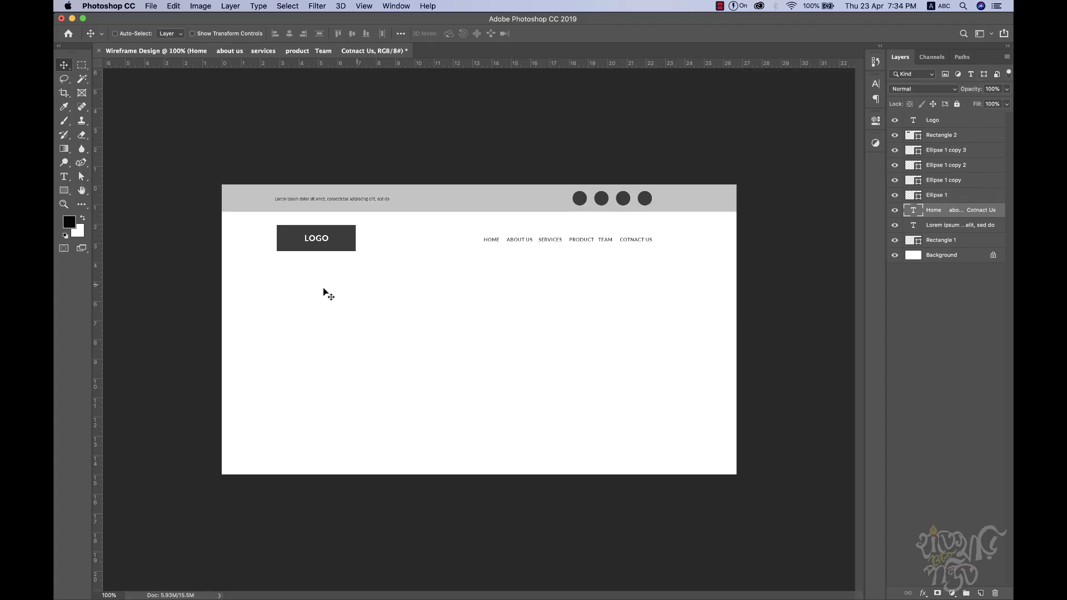
Step: Draw a light grey banner rectangle about 1928 px wide below the navigation row and set its height to 650 px
click(64, 190)
drag(221, 261, 737, 436)
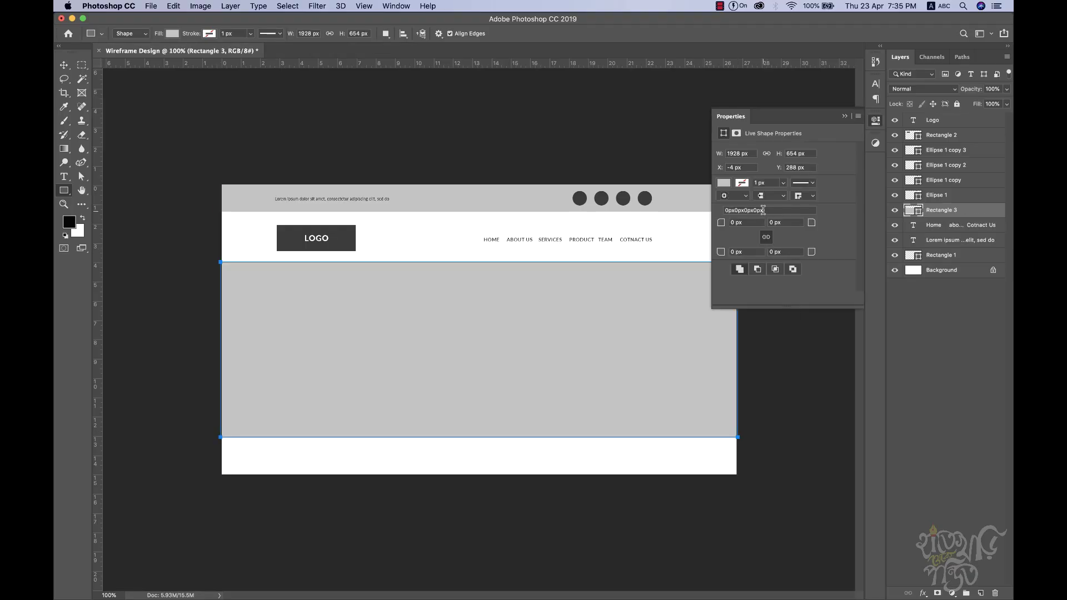
click(806, 153)
text(650)
key(Return)
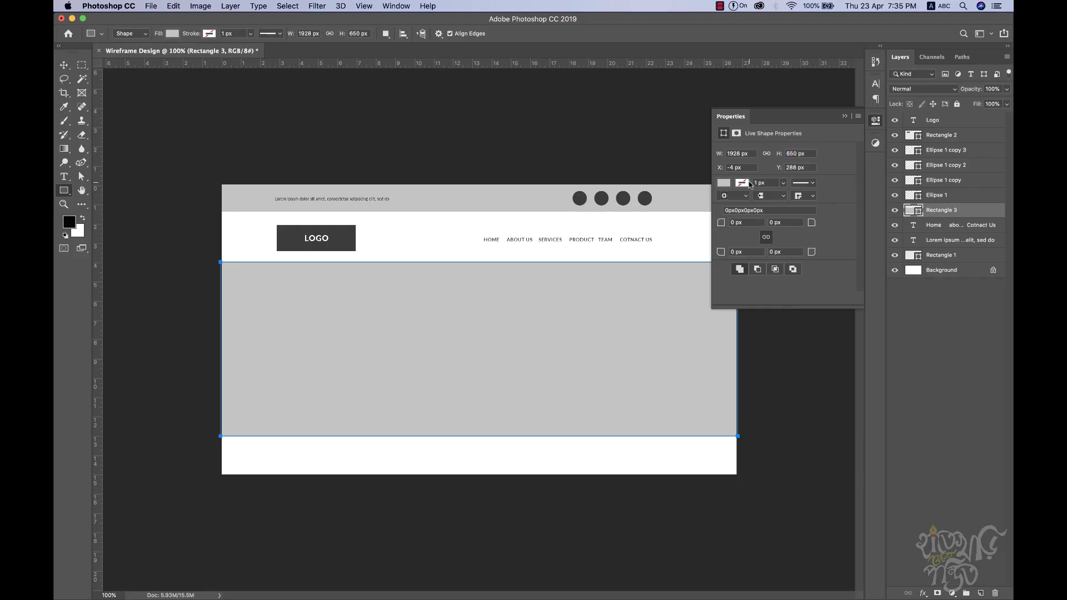
click(845, 116)
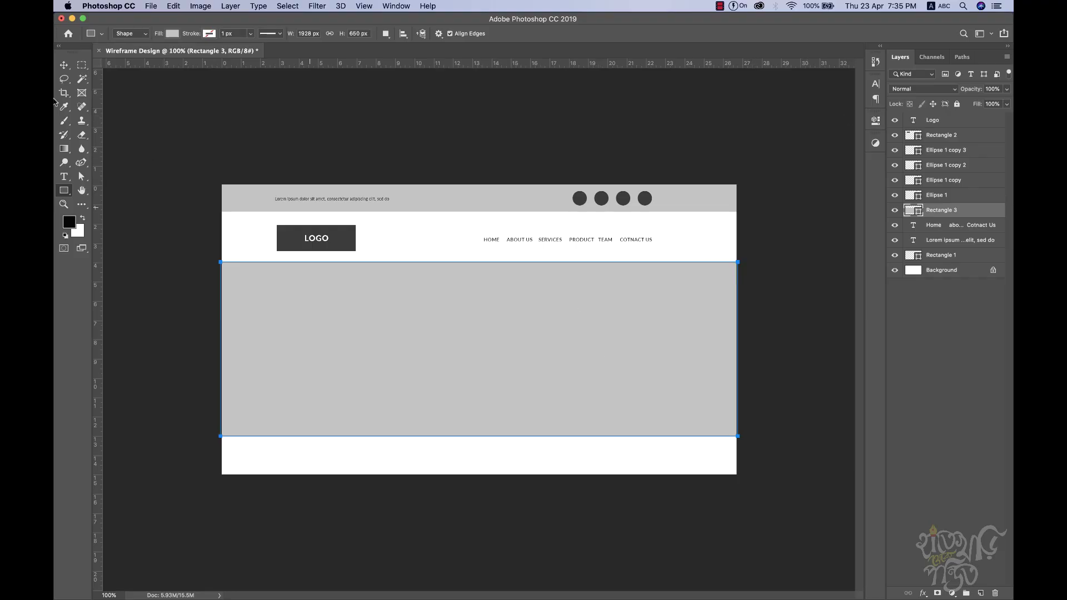
click(64, 65)
key(t)
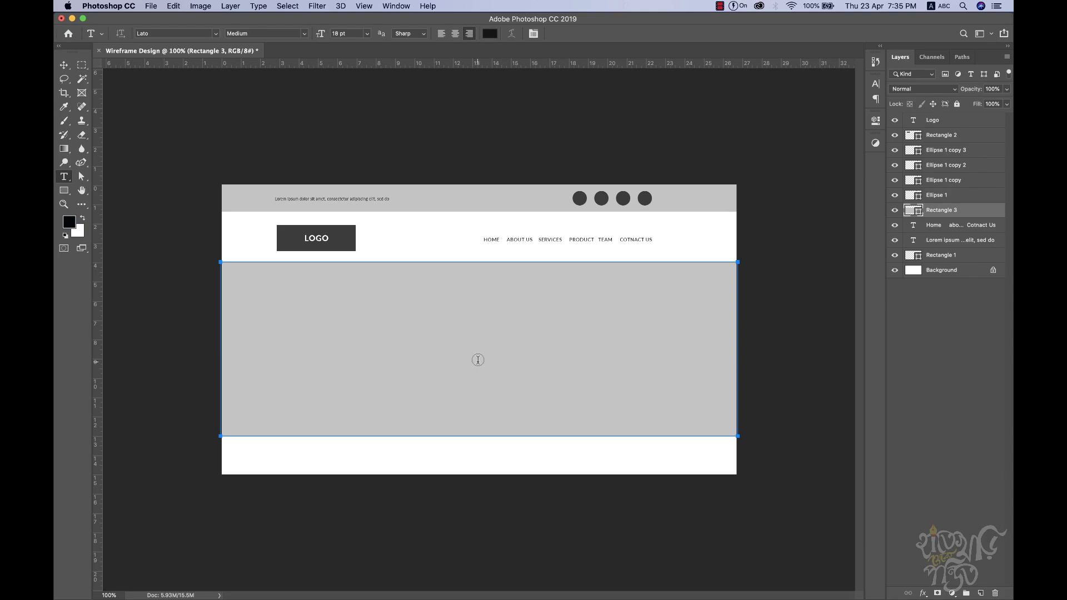
key(v)
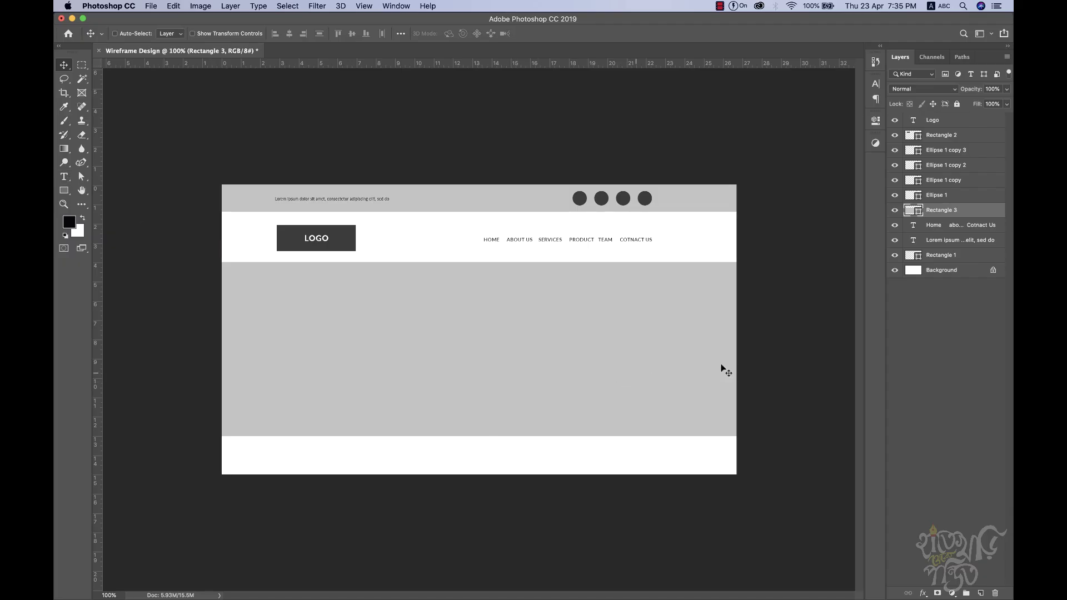
key(t)
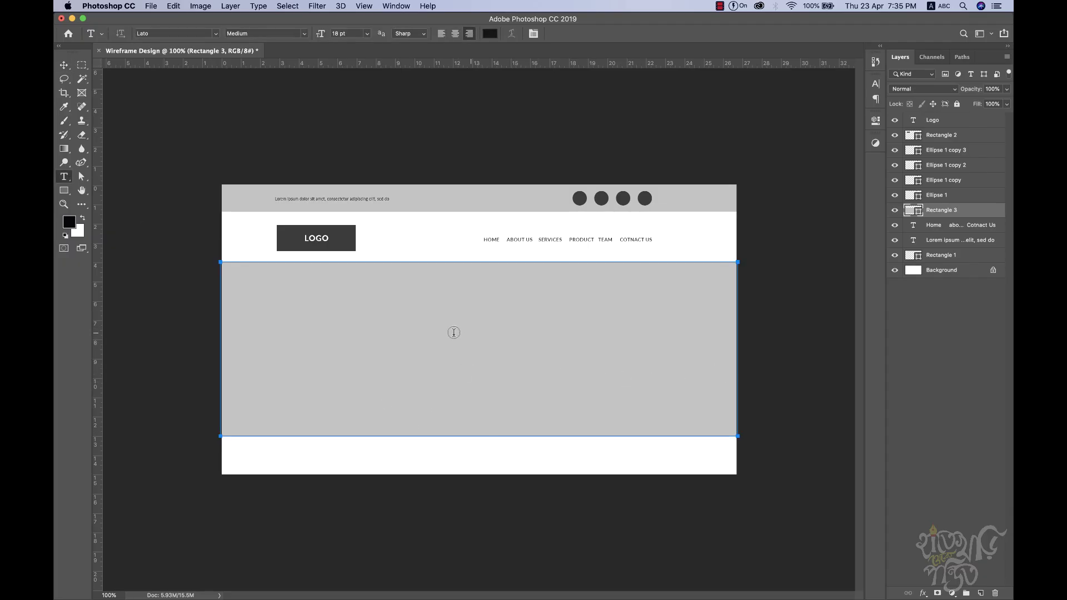
key(v)
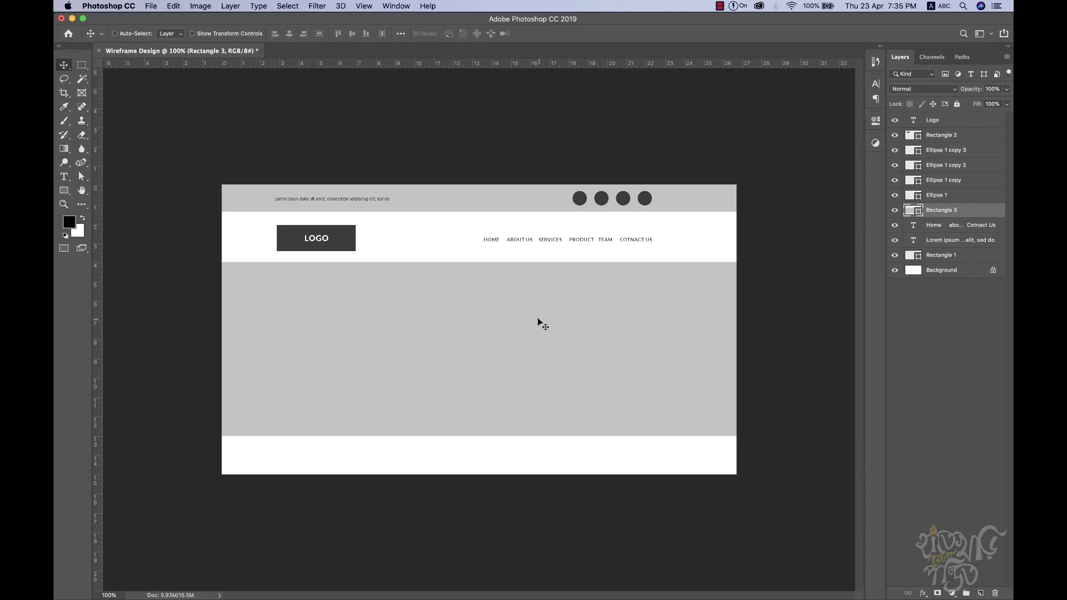
Step: Add the text "Image" near the middle of the grey banner rectangle
key(t)
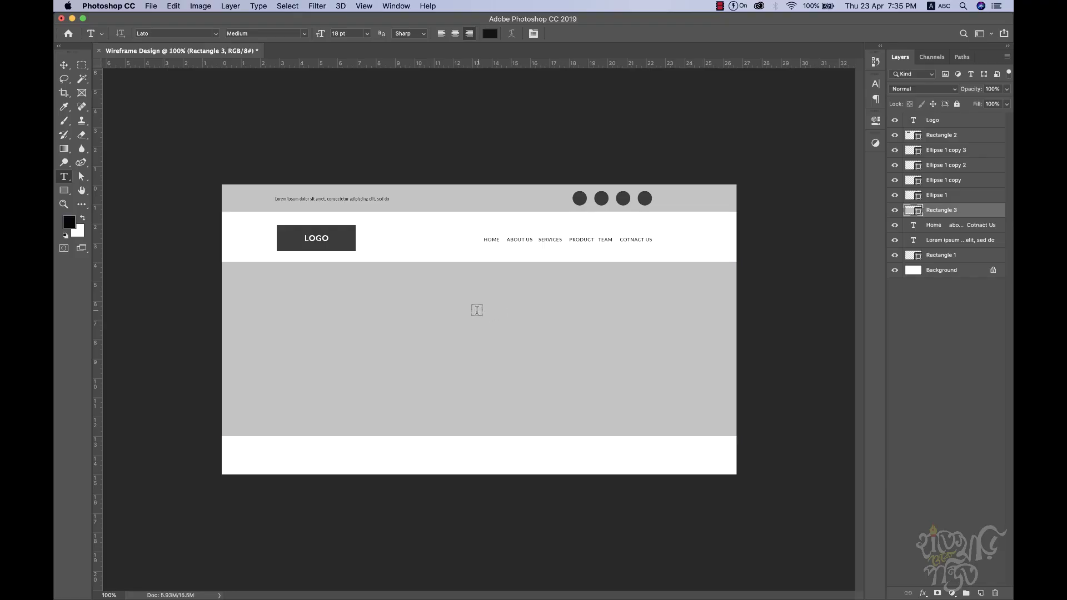
click(487, 339)
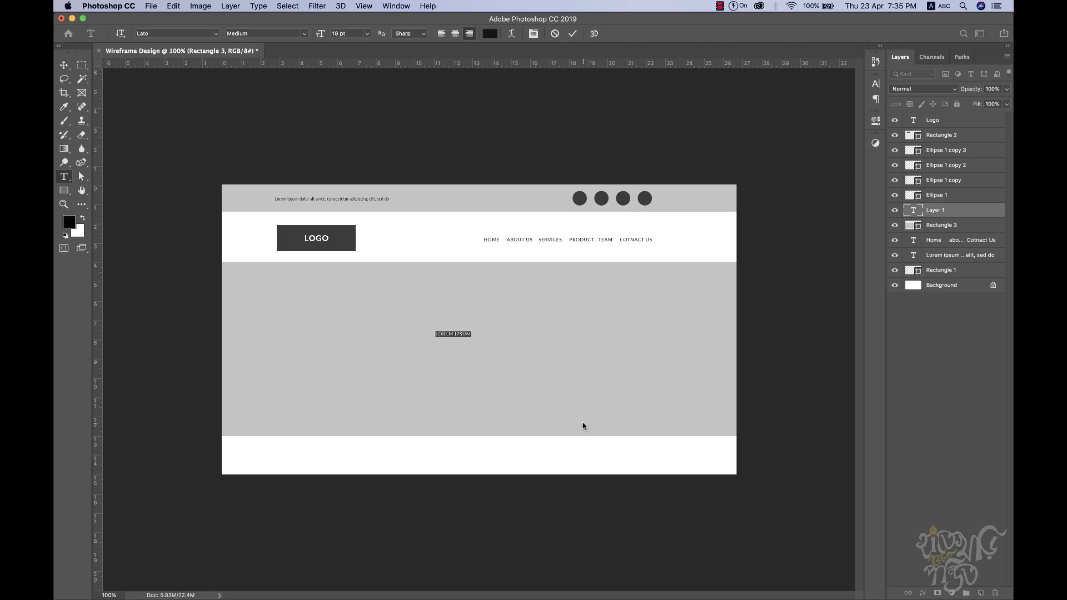
key(BackSpace)
click(64, 65)
Step: Scale the "Image" text up to about 590% and move it to the horizontal centre of the banner
key(ctrl+t)
drag(472, 330, 509, 304)
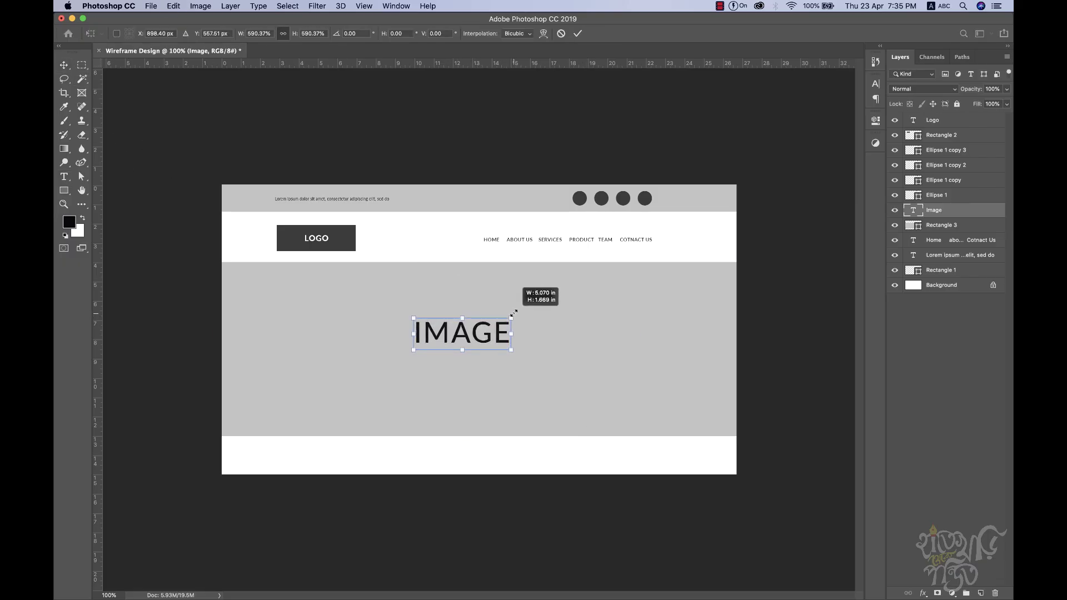
mouse_move(486, 342)
mouse_down()
mouse_move(605, 342)
mouse_move(484, 346)
mouse_move(503, 347)
mouse_up()
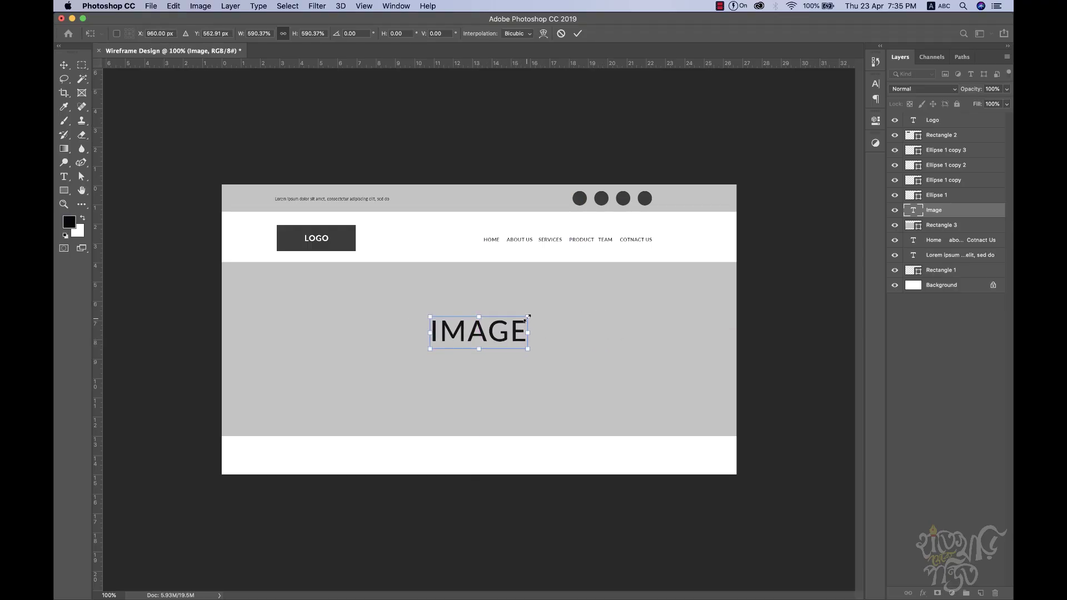
key(Return)
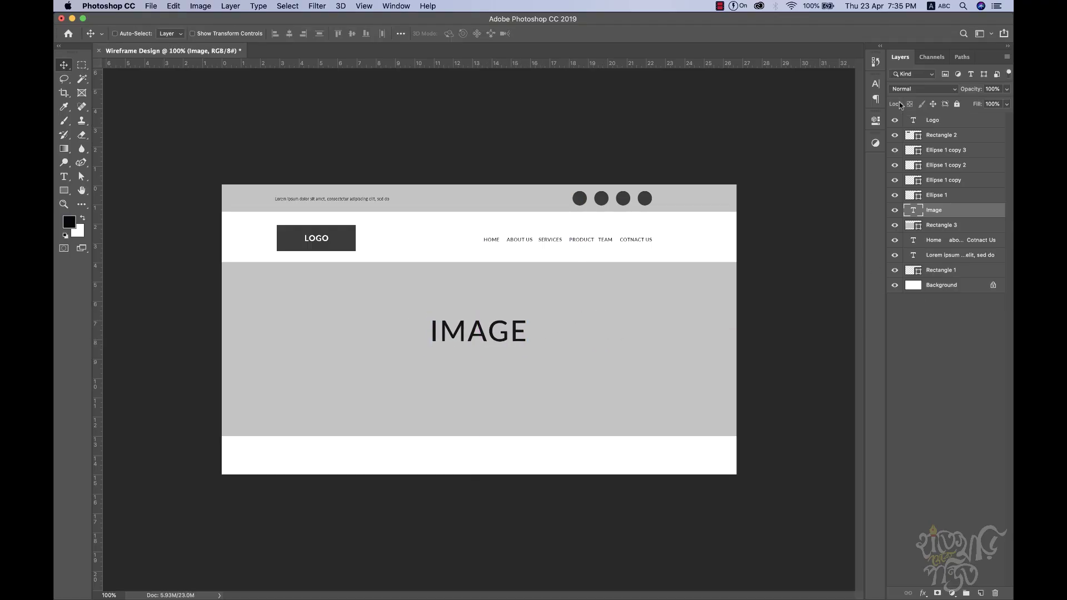
Step: Set the font style of the "Image" text to Heavy
click(875, 83)
click(856, 106)
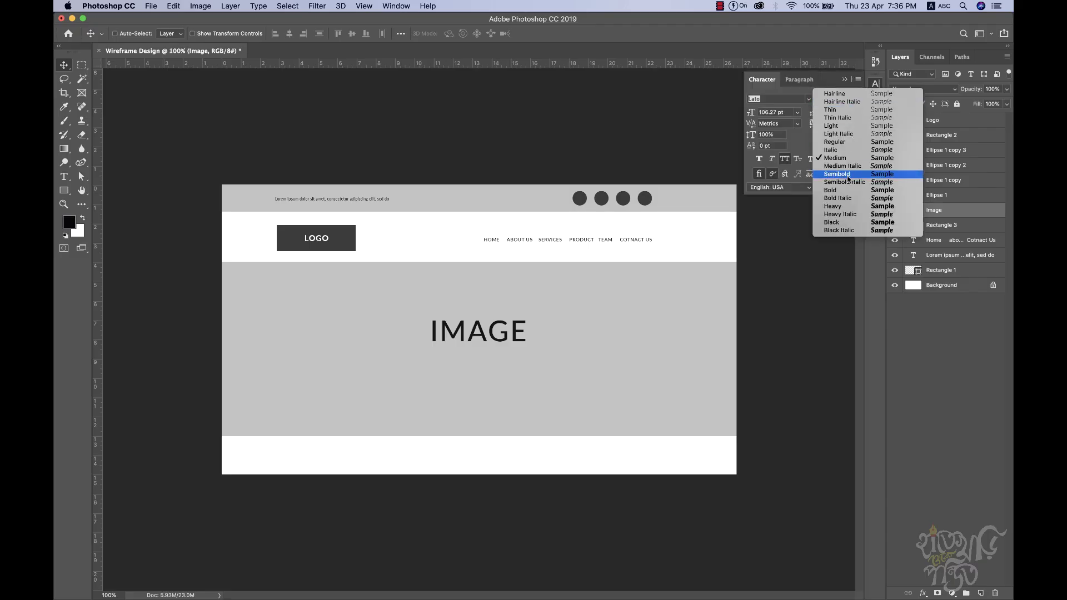
click(849, 215)
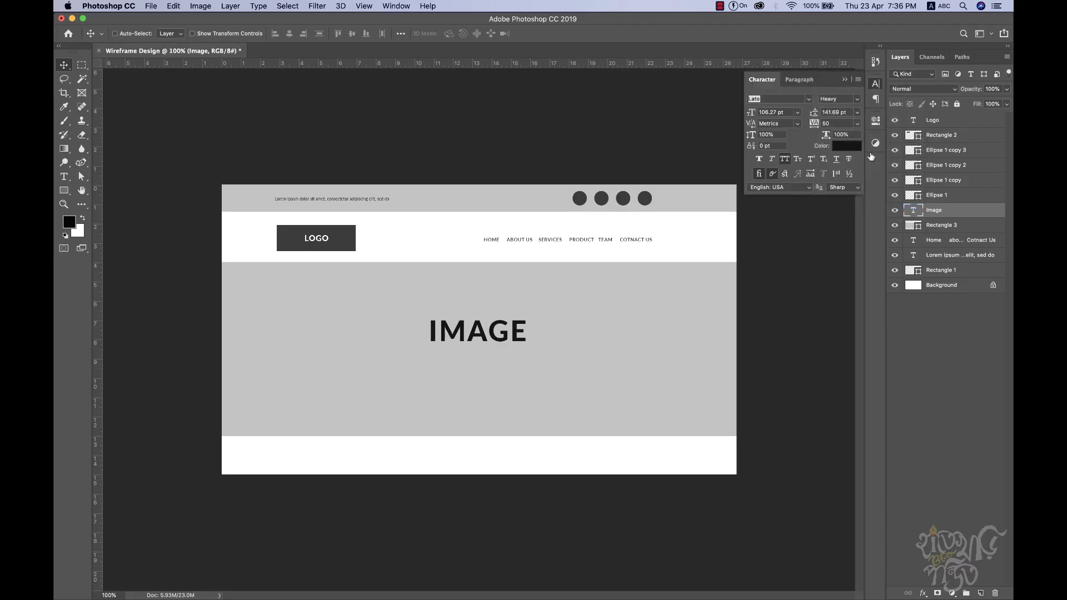
Step: Change the "Image" text colour to grey #979797
click(854, 145)
click(522, 300)
drag(562, 367, 561, 380)
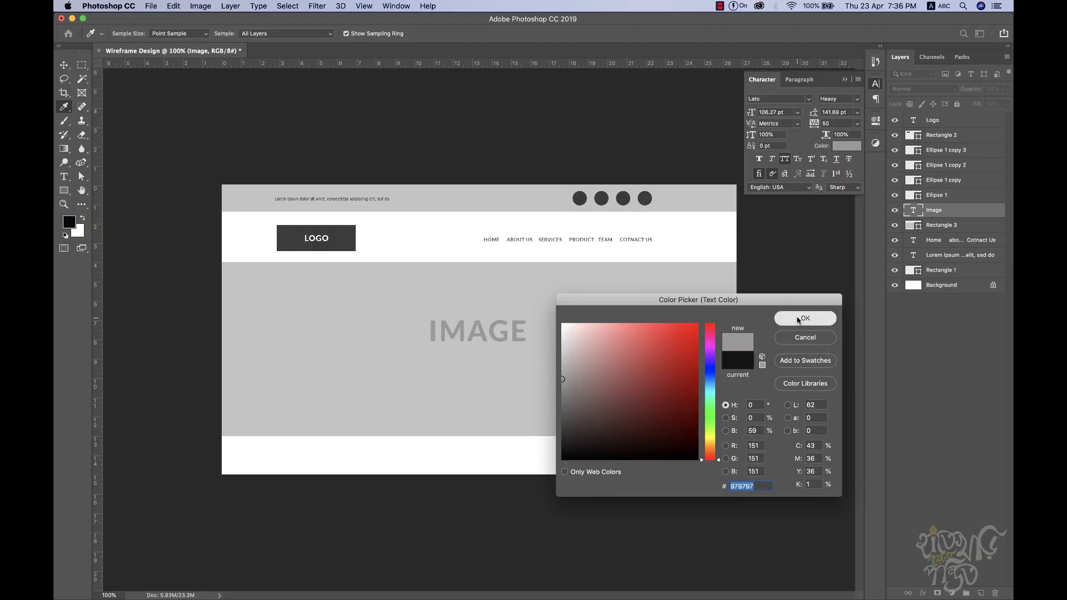
click(797, 321)
Step: Move the "Image" text slightly down in the banner and lighten its colour to grey #b5b5b5
drag(516, 331, 507, 349)
click(846, 146)
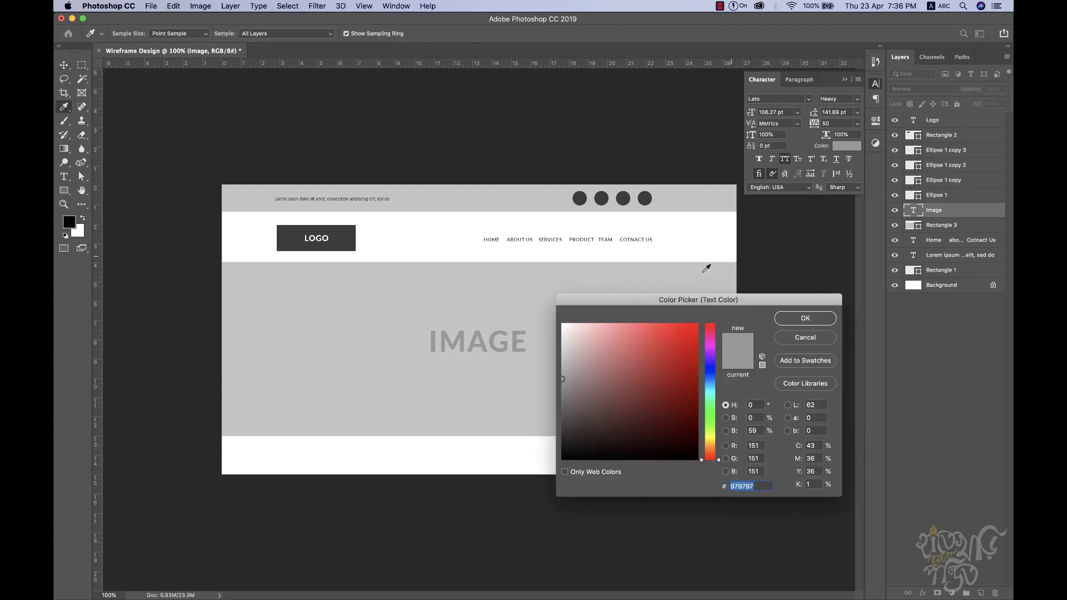
click(561, 371)
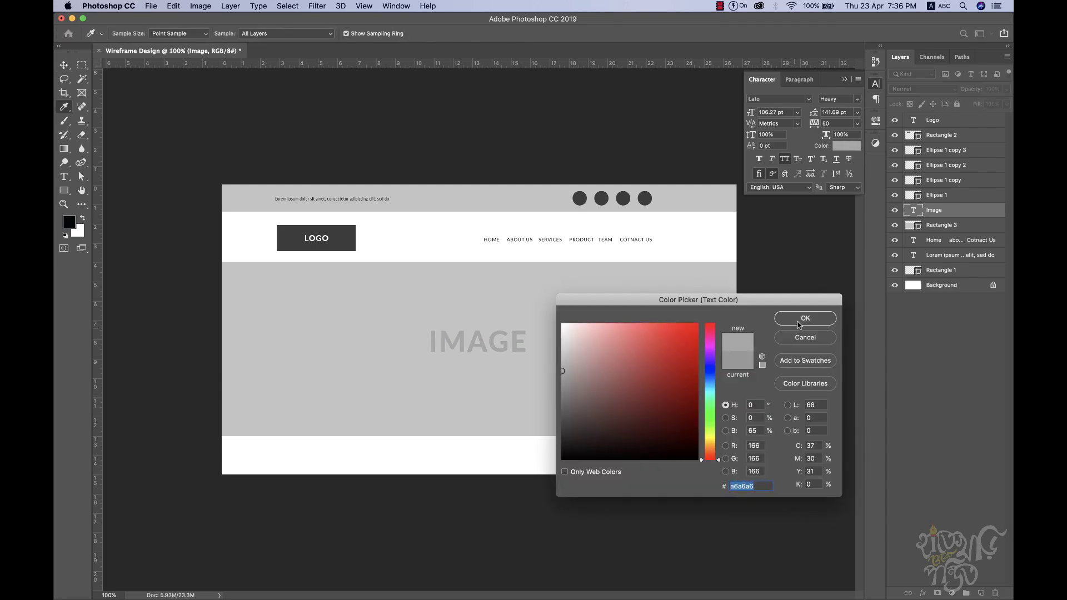
click(798, 326)
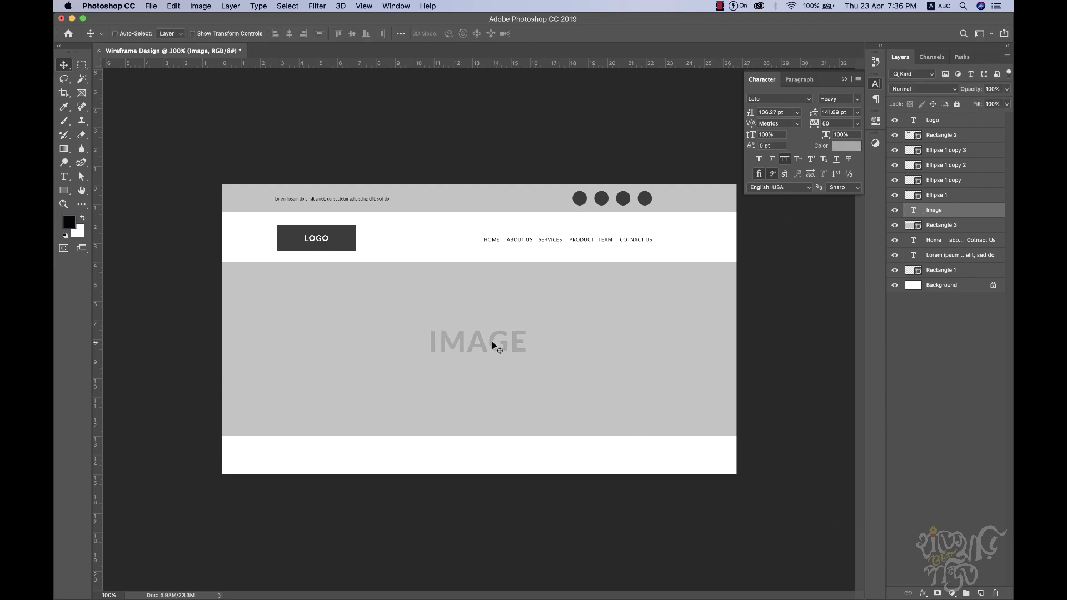
click(850, 149)
mouse_move(564, 363)
mouse_down()
mouse_move(532, 341)
mouse_move(538, 363)
mouse_up()
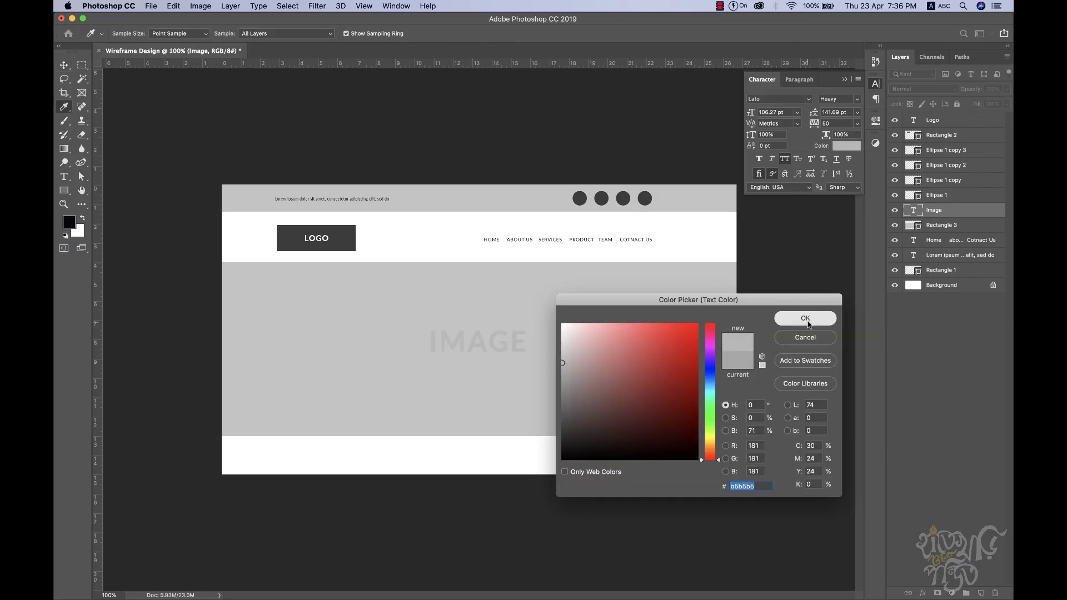
click(805, 320)
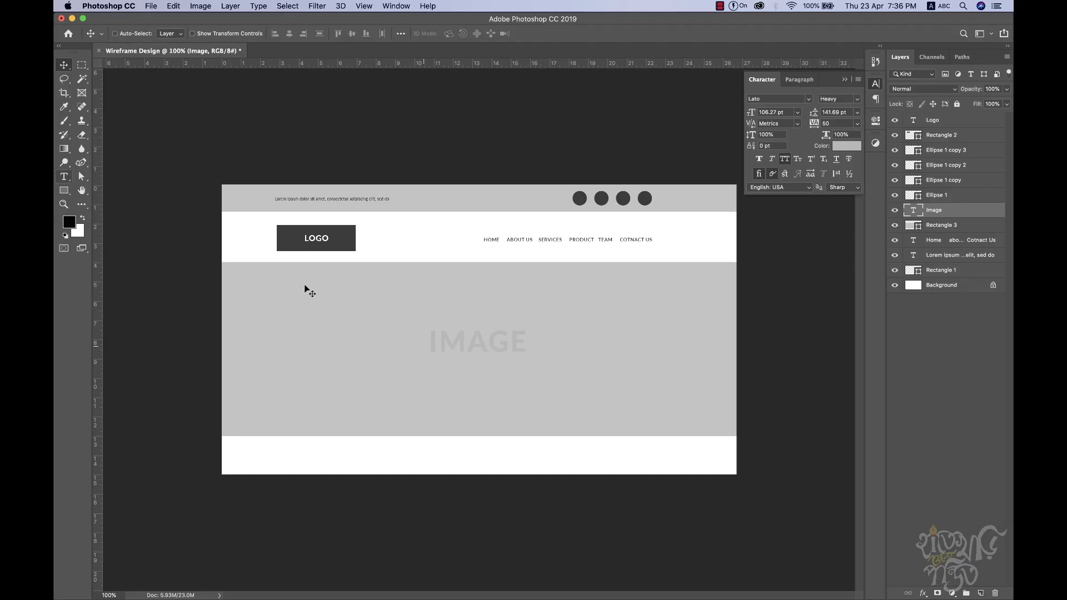
Step: Create a left-aligned placeholder paragraph text box in the banner, below the logo and left of the "Image" text
click(65, 177)
drag(287, 289, 389, 367)
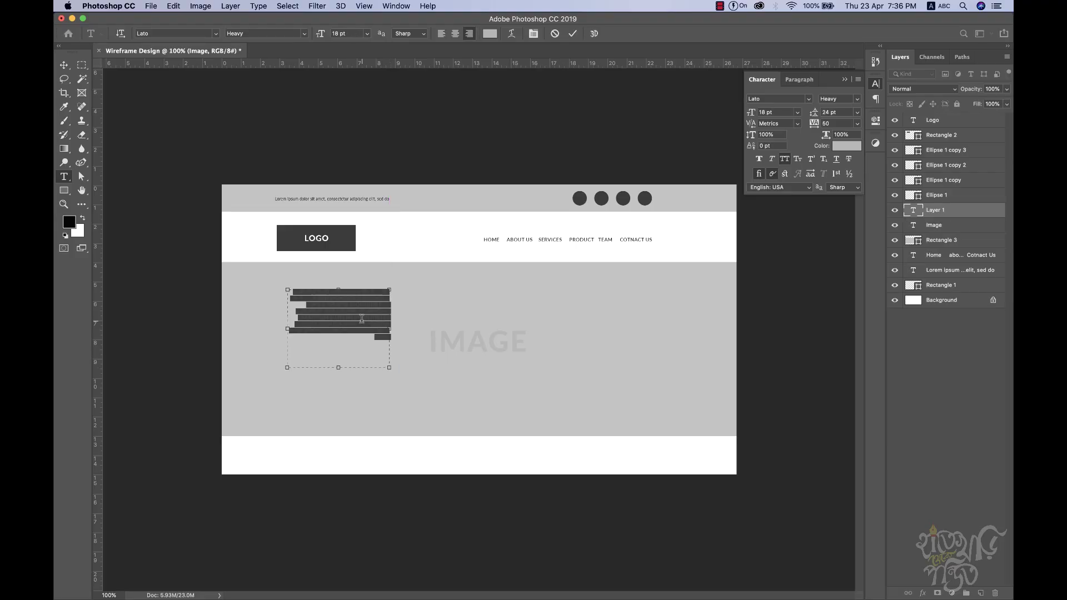
click(798, 80)
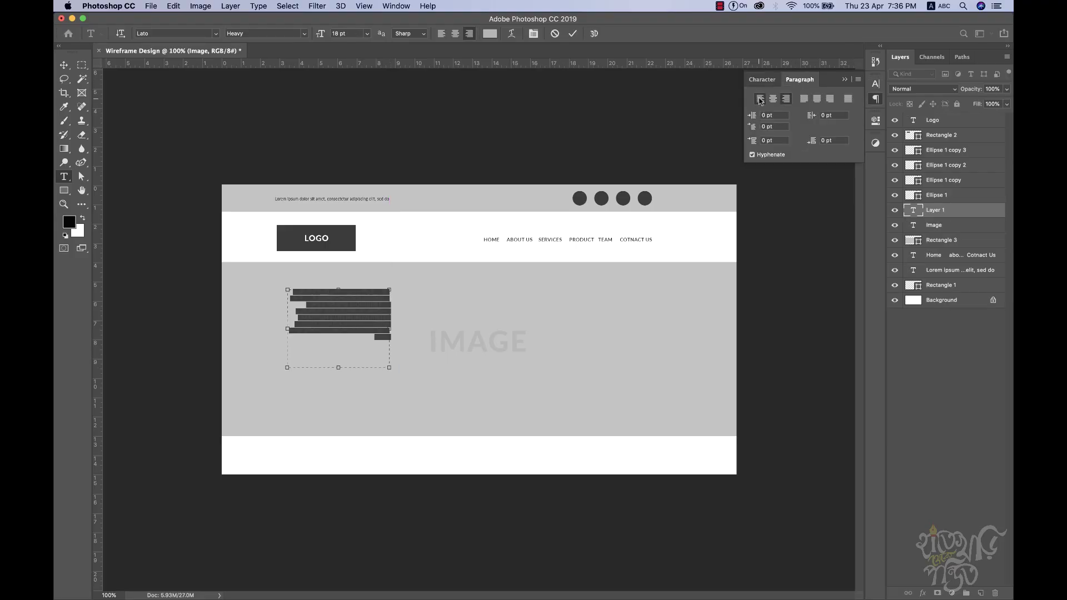
click(759, 98)
Step: Set the placeholder paragraph's font size to 48 pt and its leading to 60 pt
click(761, 81)
click(798, 113)
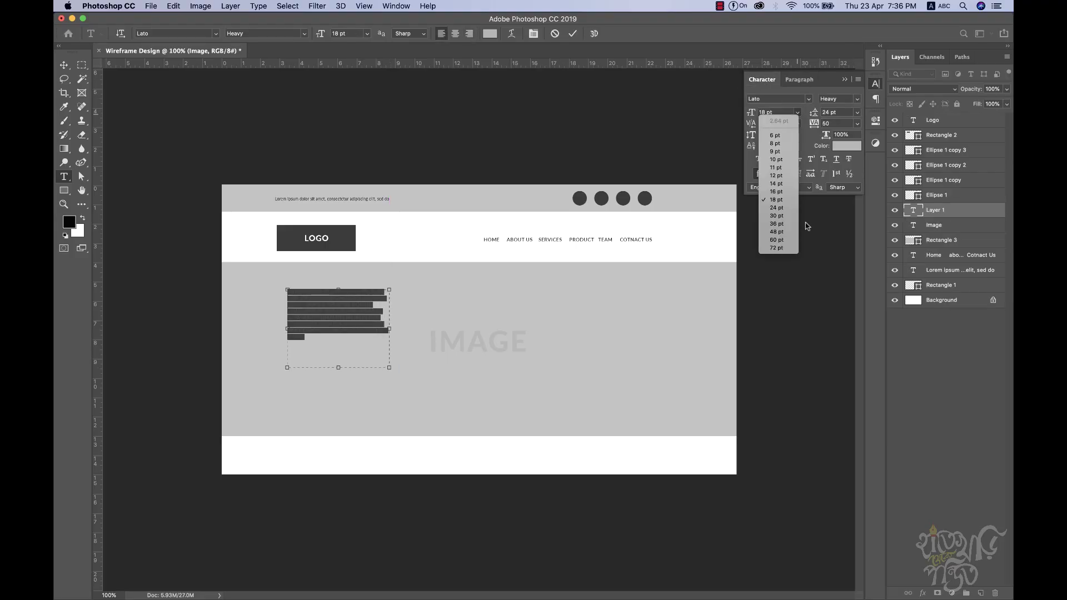
click(792, 234)
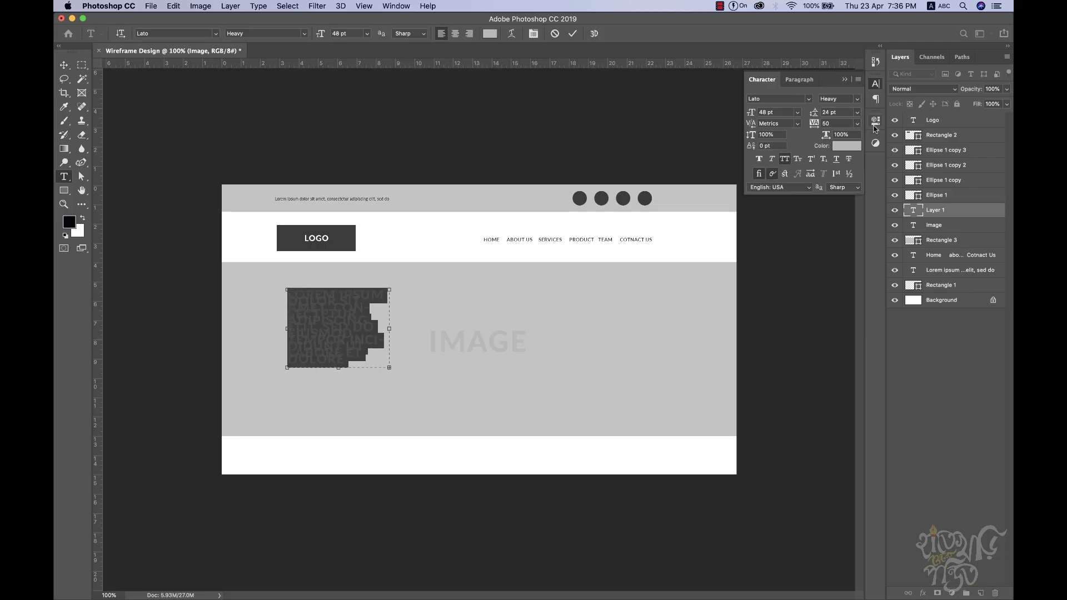
click(858, 113)
click(836, 239)
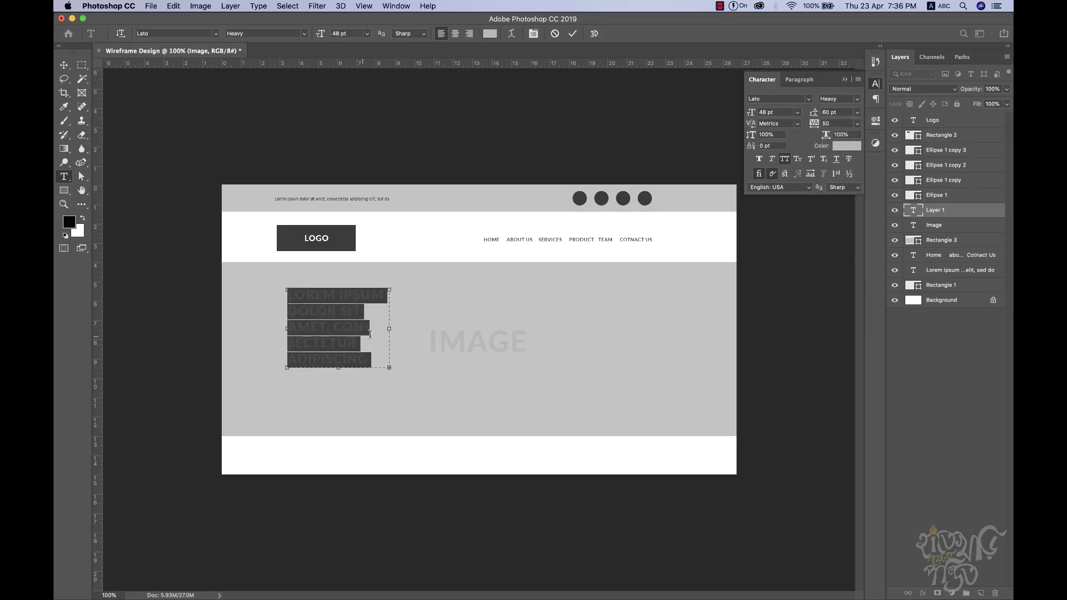
Step: Widen the placeholder text box, break and crop the text after "consectetur", and move the three-line heading slightly down
drag(389, 330, 414, 329)
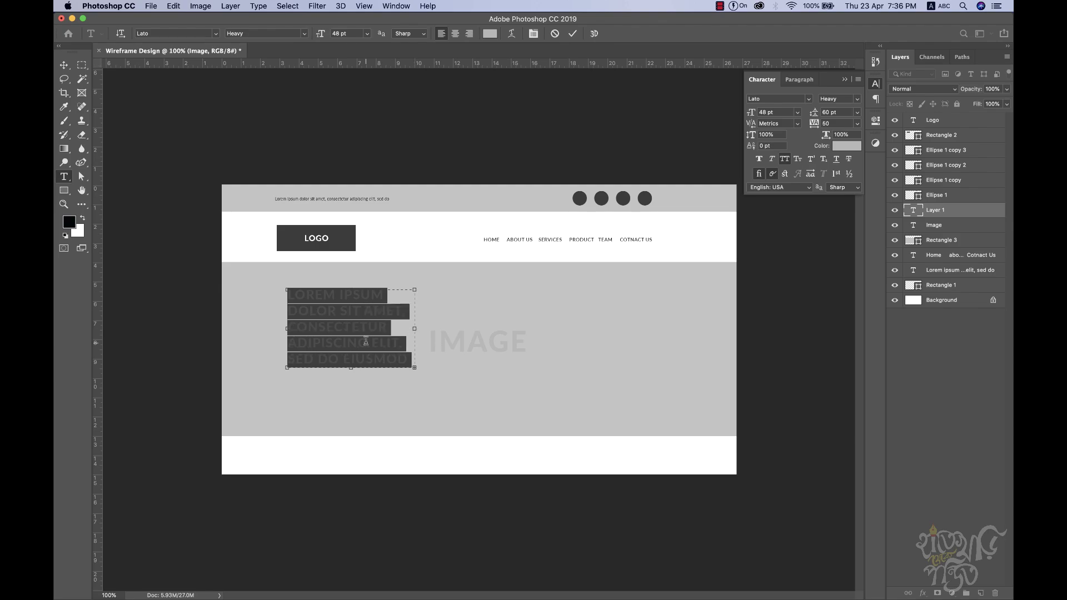
click(367, 343)
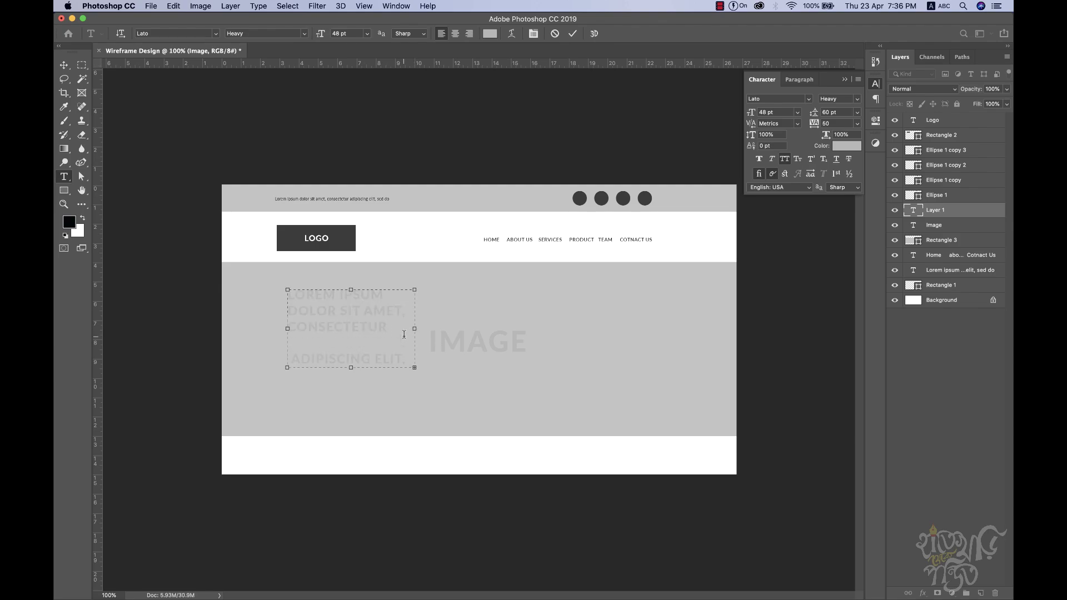
drag(347, 367, 349, 350)
click(64, 65)
drag(304, 290, 305, 301)
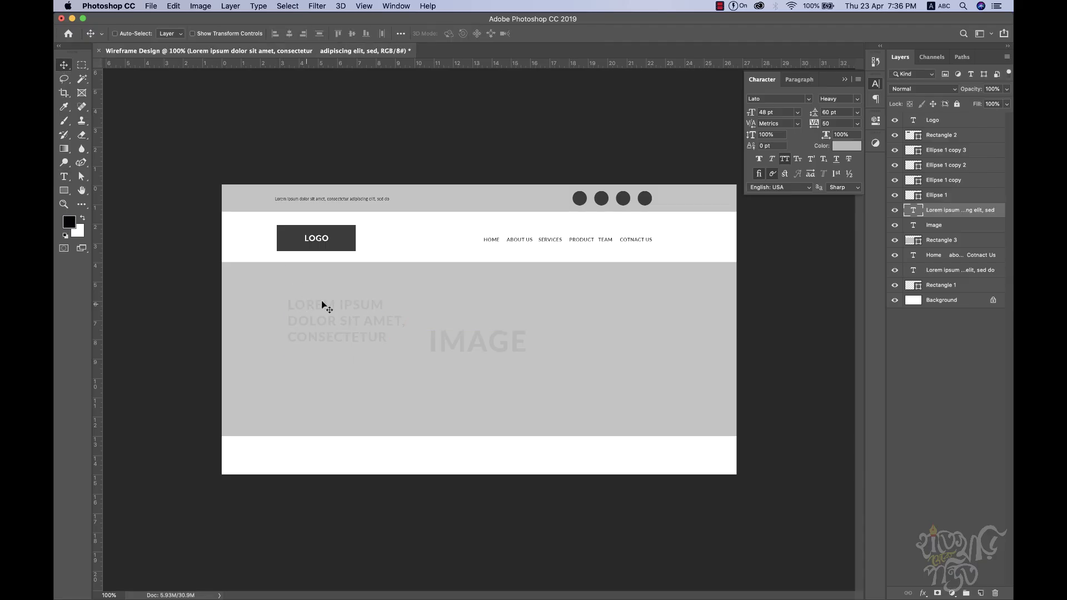
Step: Set the banner heading's text colour to dark grey #585858
click(845, 147)
drag(575, 414, 560, 411)
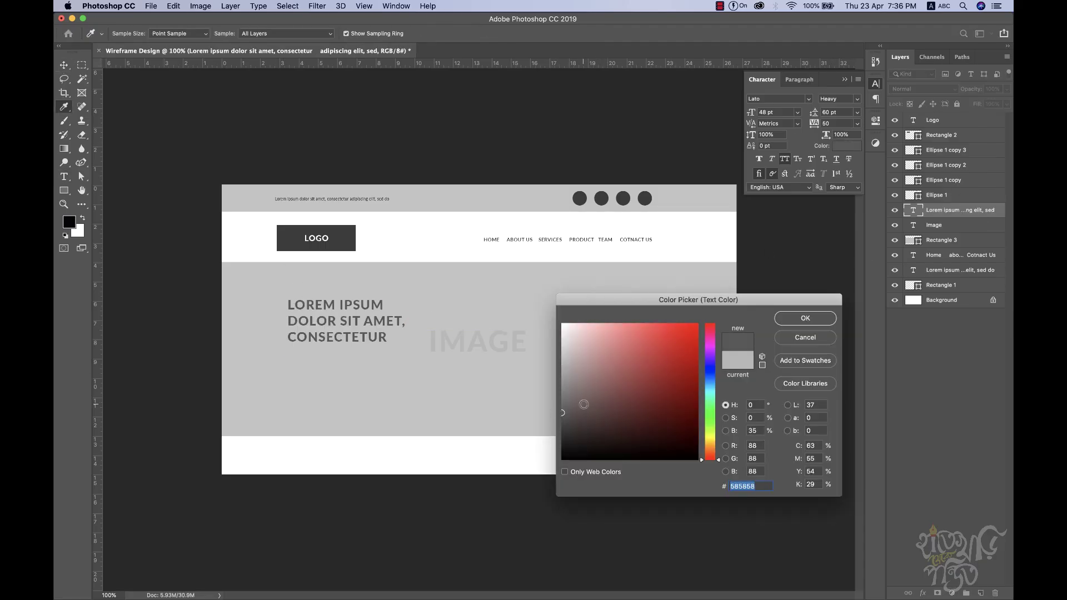
click(794, 315)
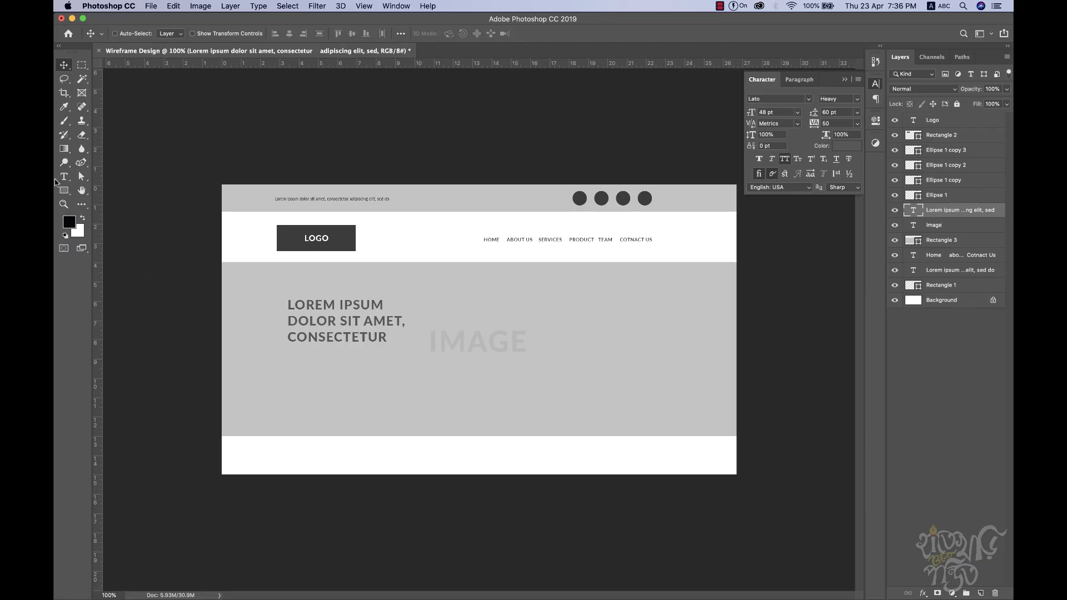
Step: Try a 16 pt font size and 18 pt leading on the banner heading and undo both changes
click(64, 176)
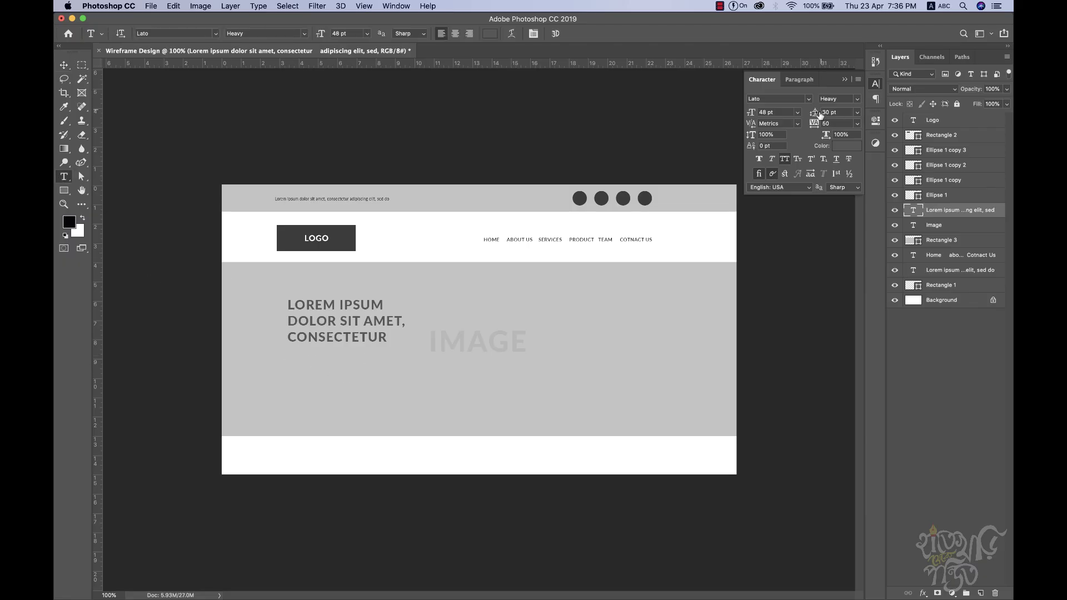
click(798, 114)
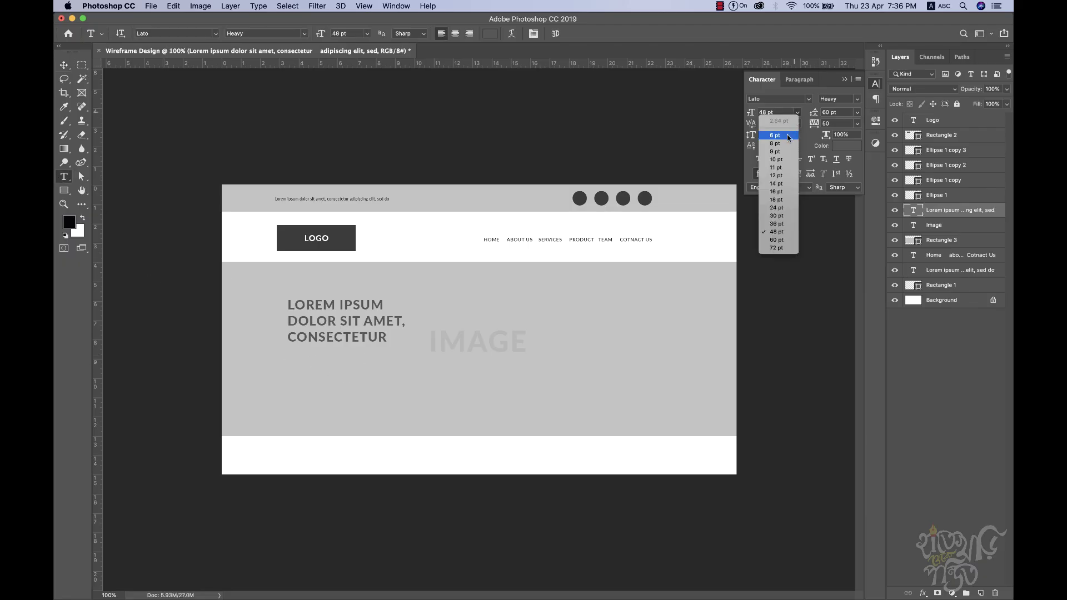
click(776, 191)
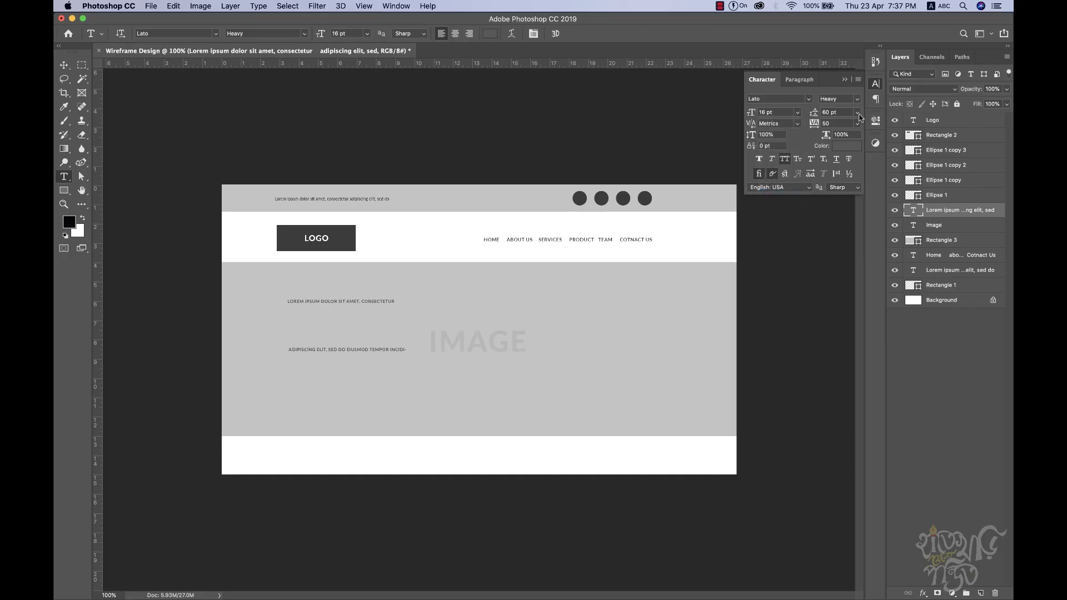
click(857, 112)
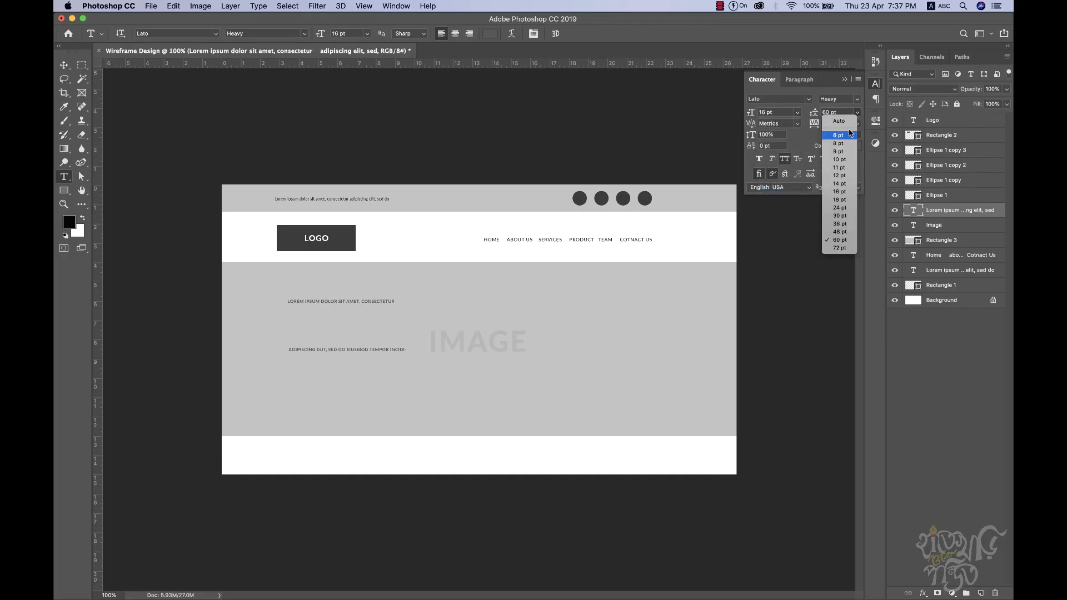
click(839, 200)
key(super+z)
key(super+z)
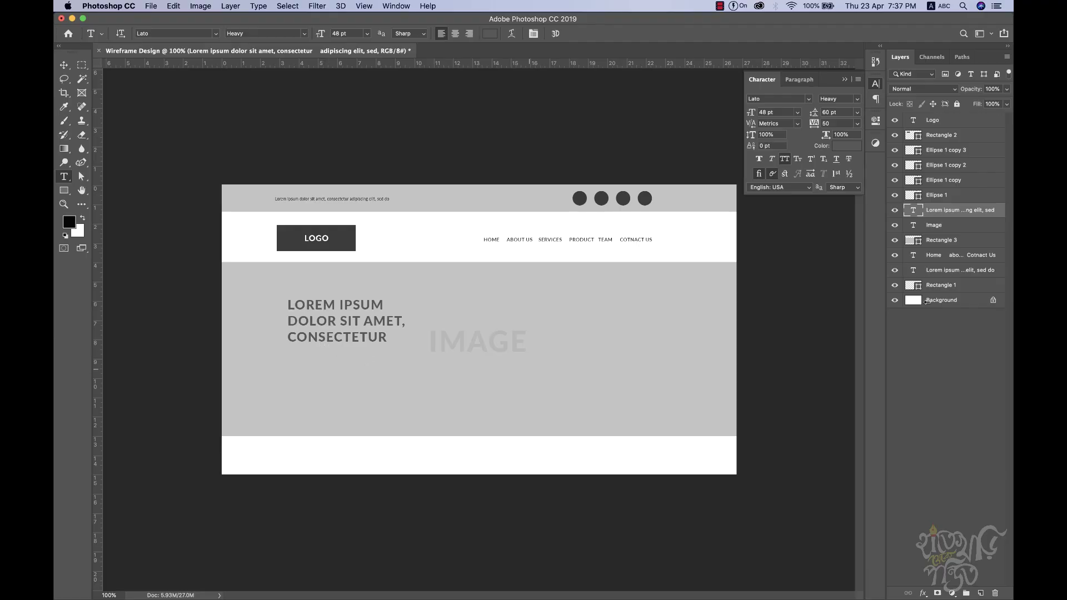
Step: Add a placeholder paragraph text box beneath the banner heading with a 14 pt font size and 16 pt leading
click(981, 196)
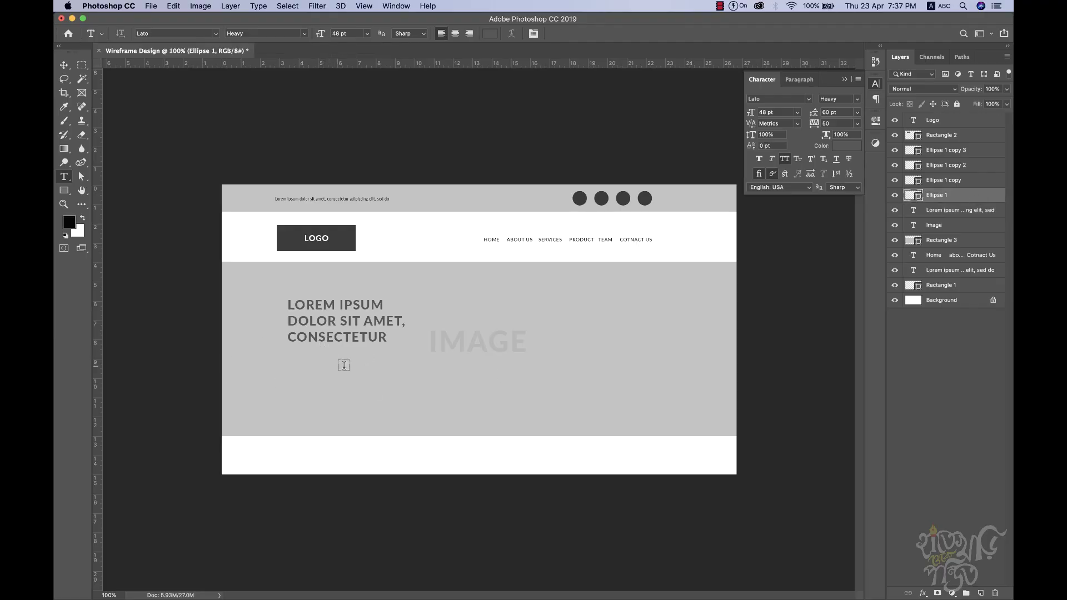
click(797, 112)
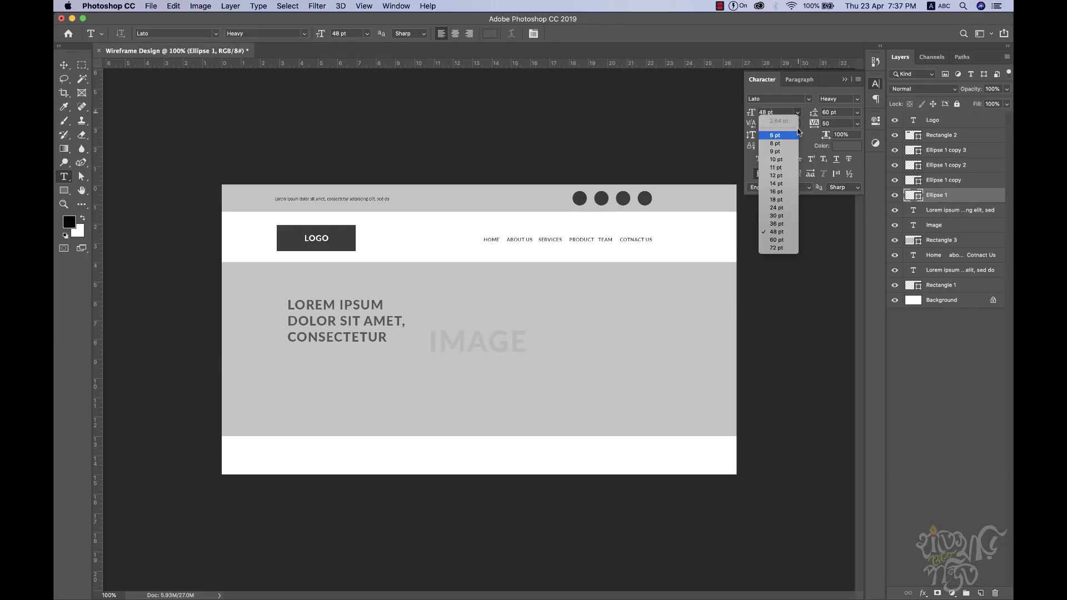
click(781, 185)
click(856, 112)
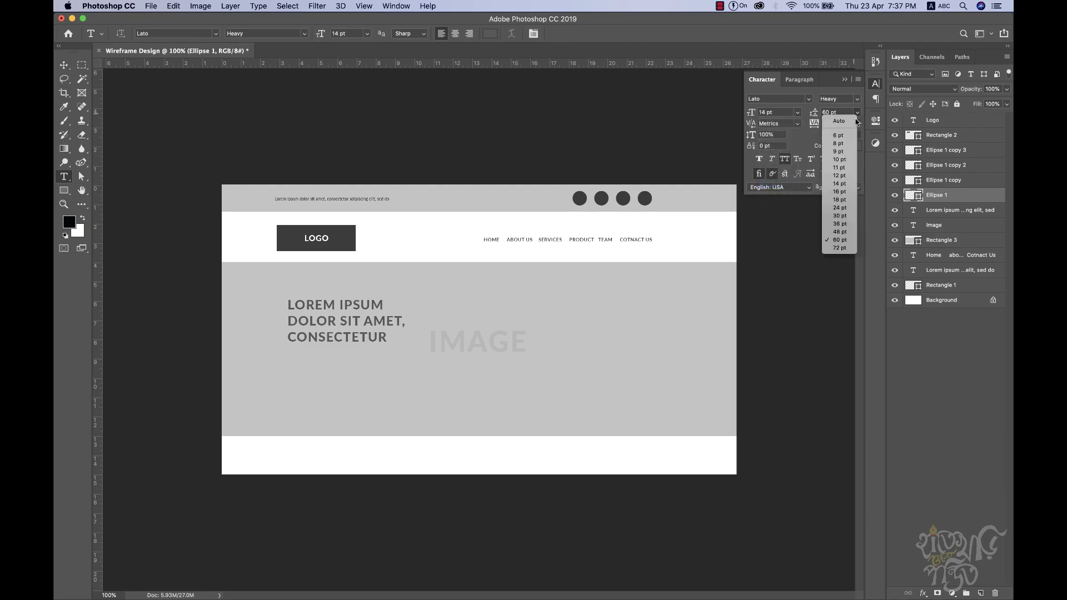
click(844, 192)
drag(287, 359, 456, 401)
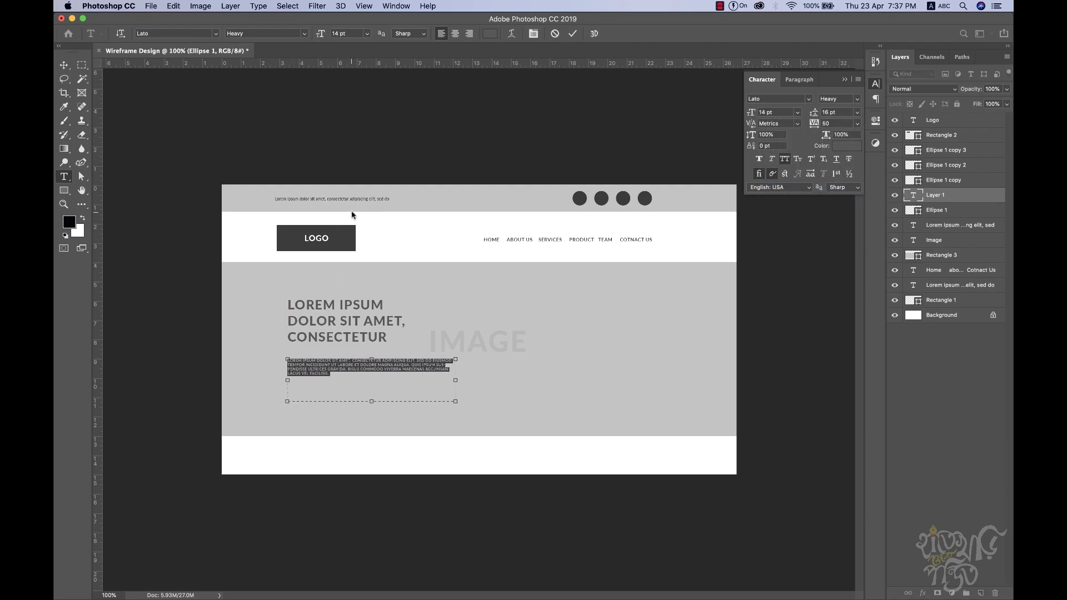
Step: Turn off all caps for the new banner paragraph and set its leading to 24 pt
click(62, 67)
click(785, 160)
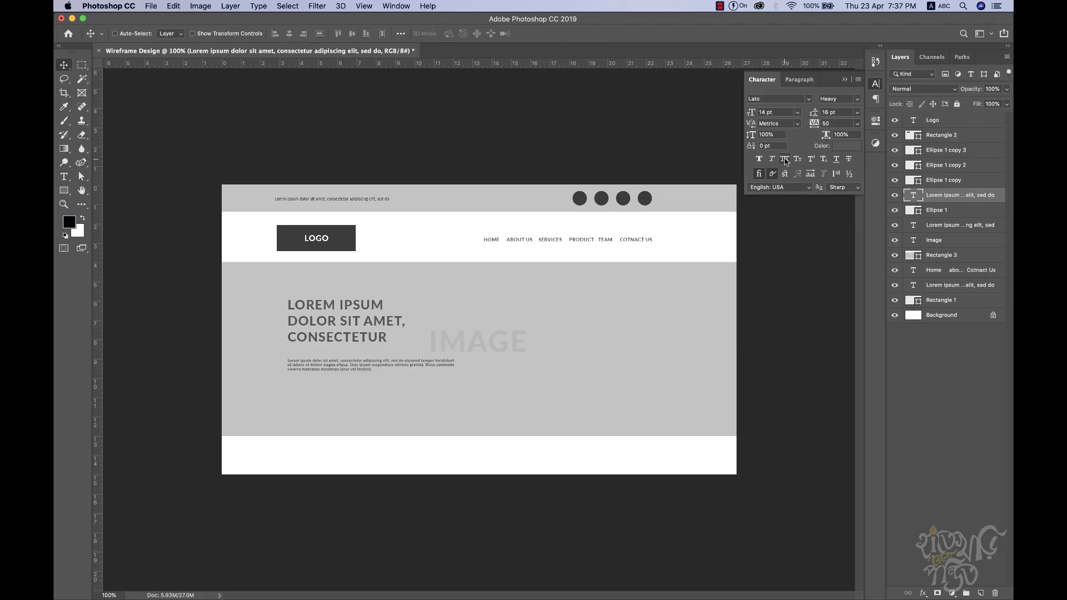
click(857, 114)
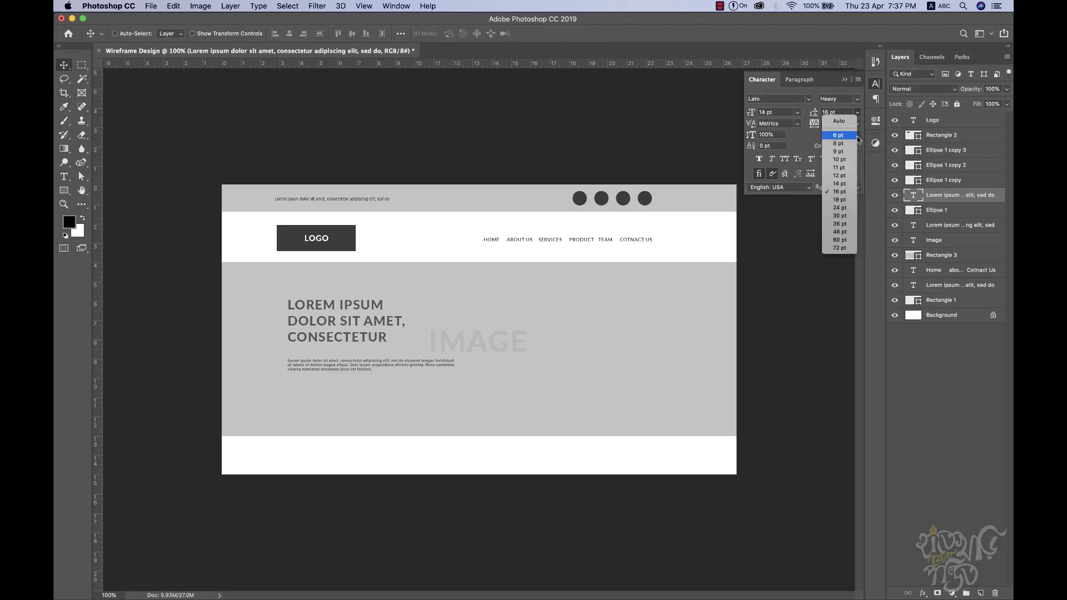
click(840, 207)
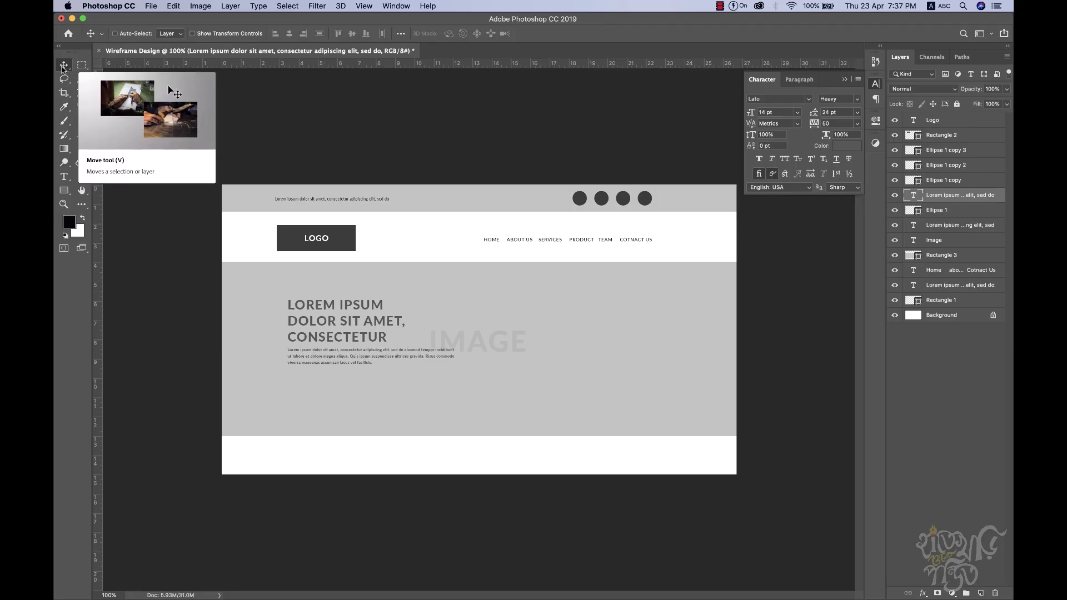
Step: Draw a button rectangle about 330 x 82 px beneath the banner paragraph and fill it with grey #969696
click(64, 190)
drag(288, 380, 377, 402)
click(64, 65)
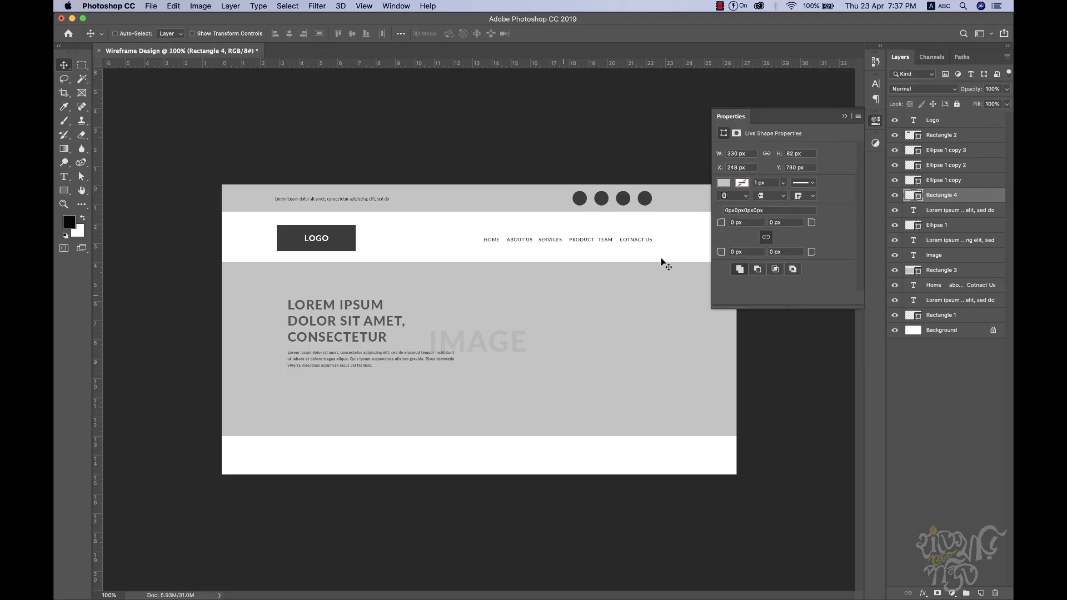
click(725, 183)
click(827, 204)
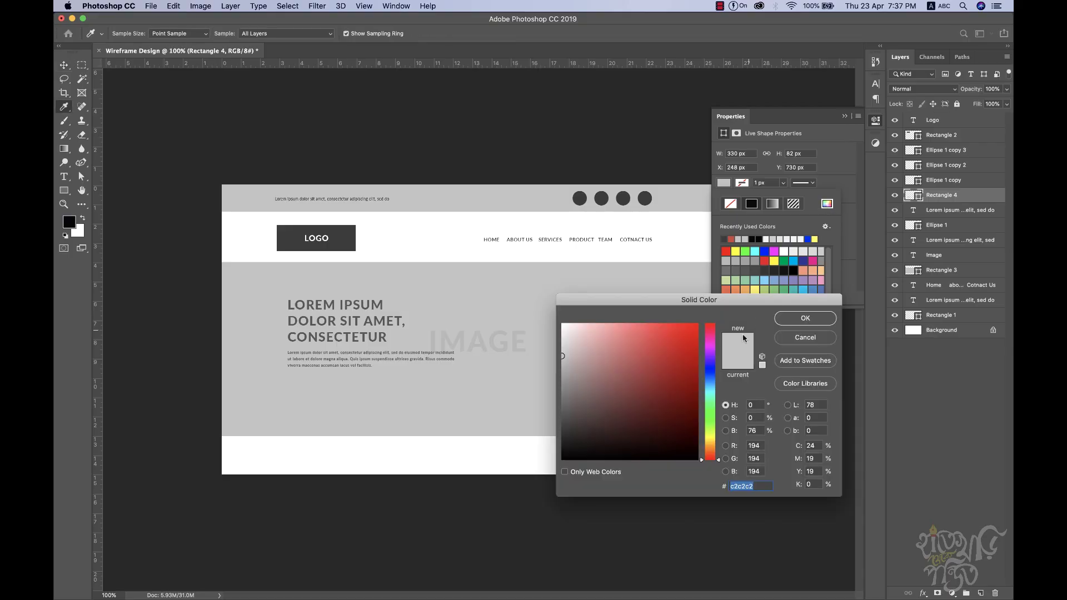
click(563, 380)
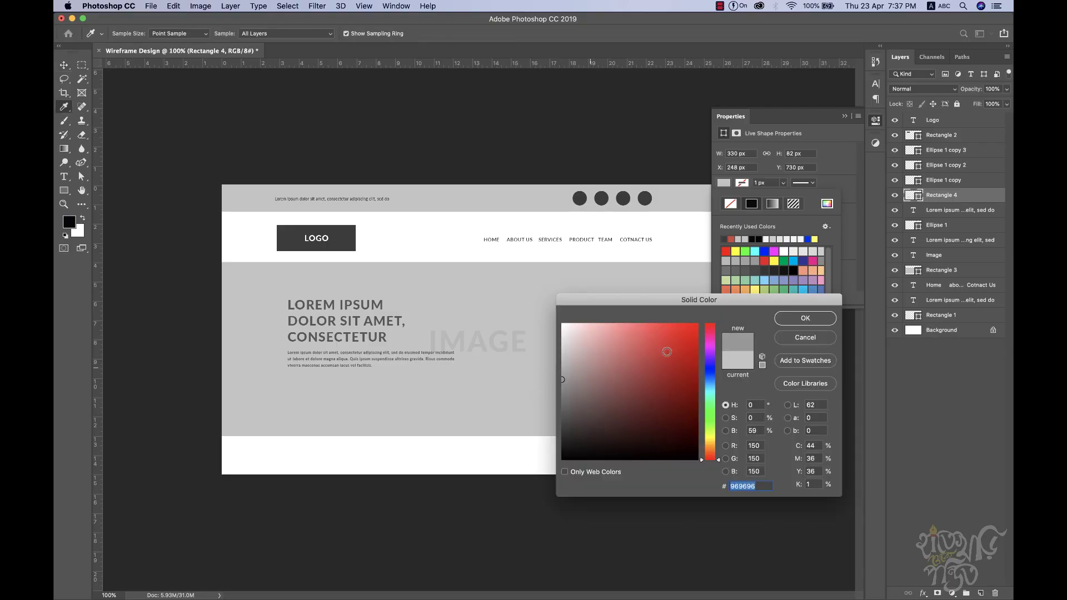
click(806, 318)
Step: Duplicate the grey button rectangle beside the original on the same line, leaving a small gap between them
click(64, 69)
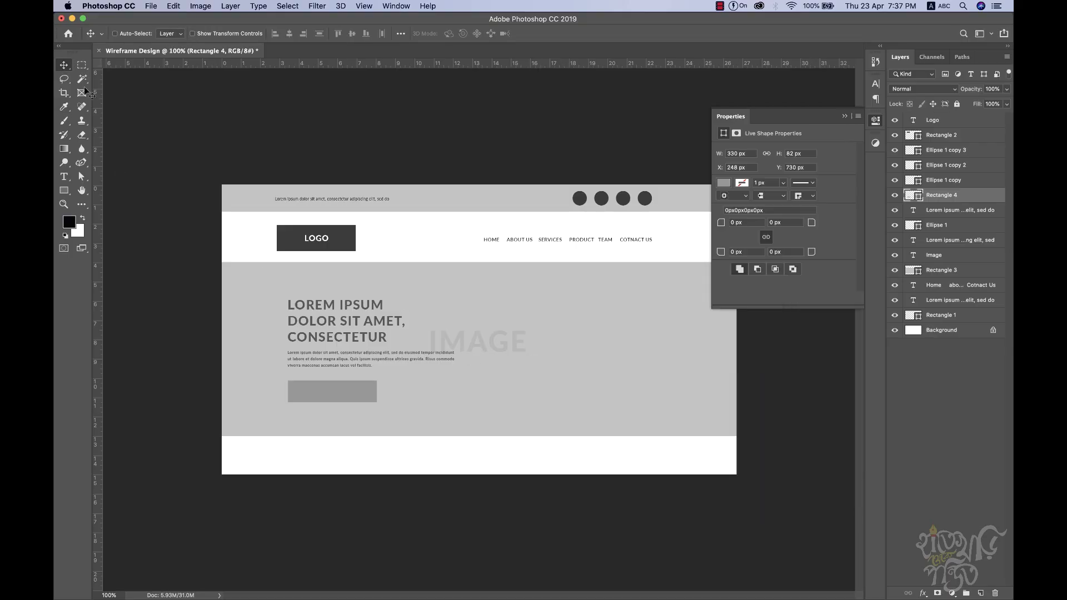
drag(348, 401, 443, 391)
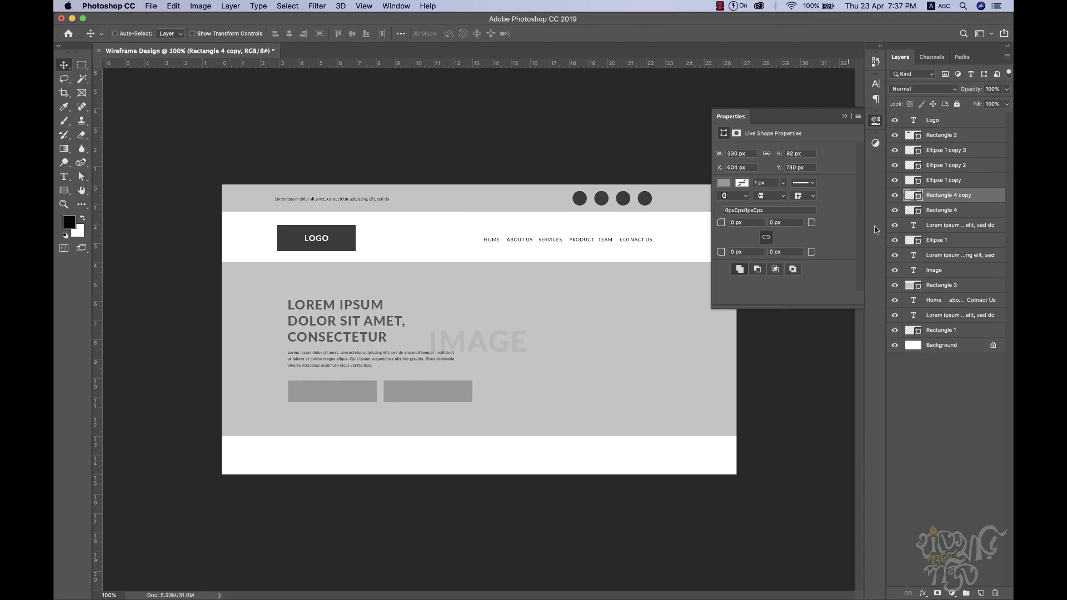
click(844, 113)
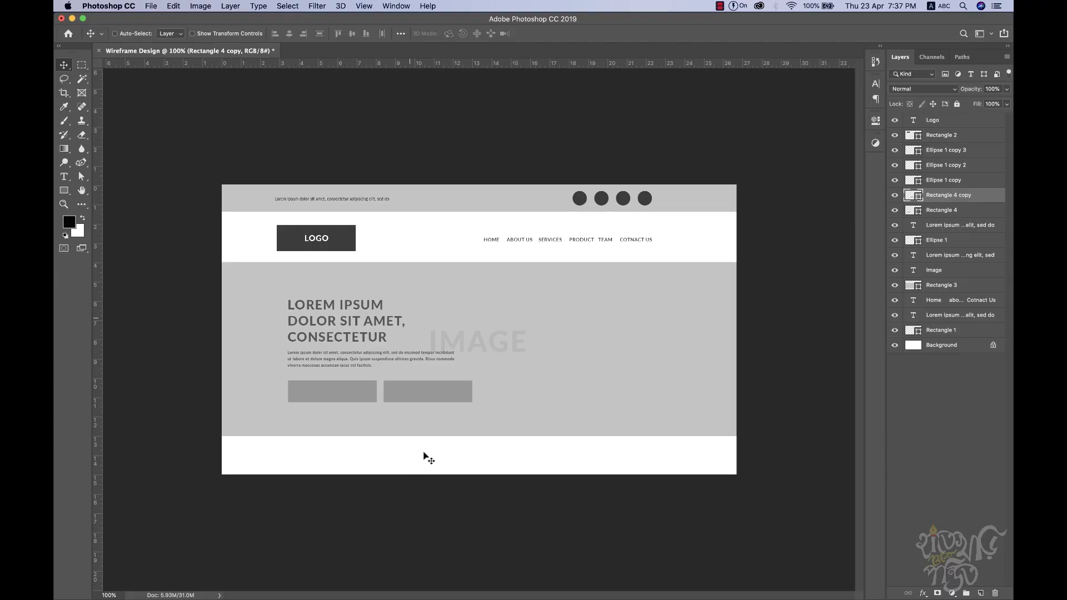
click(200, 7)
click(220, 98)
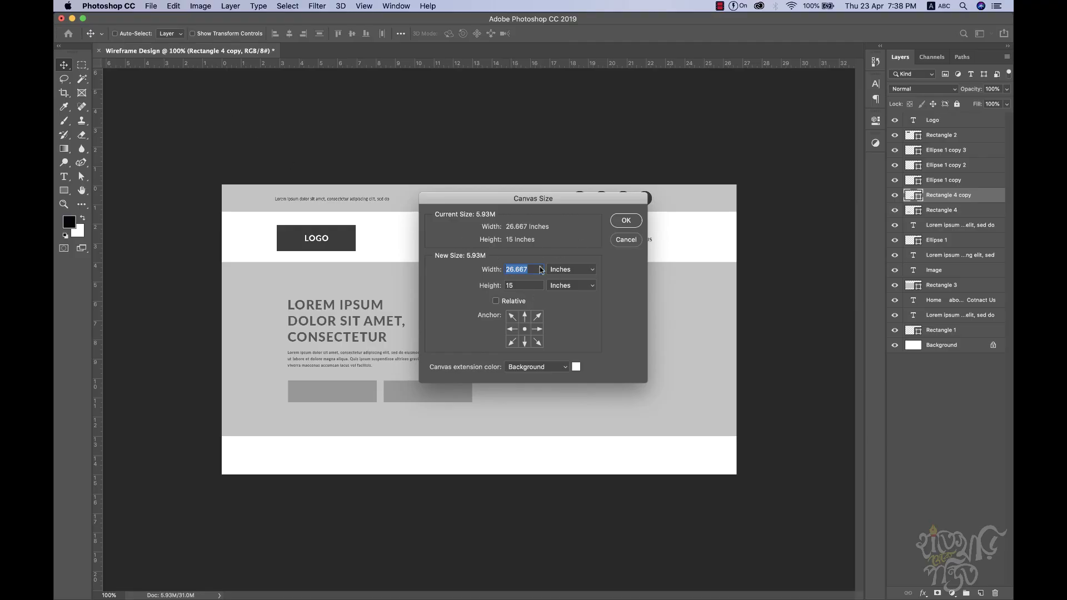
click(638, 244)
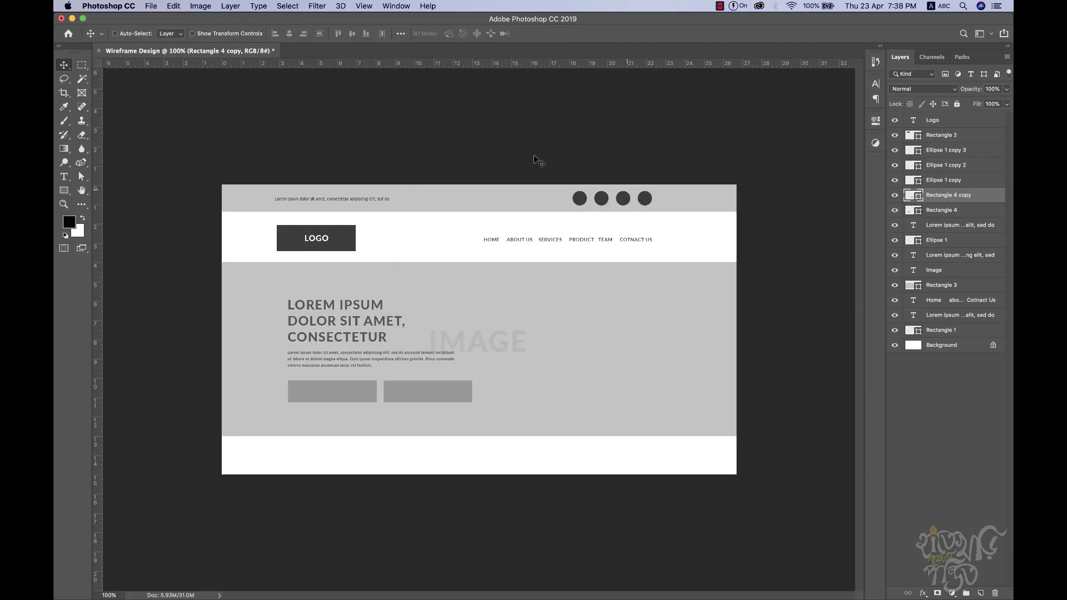
Step: Switch the ruler units to pixels and extend the canvas downward to a height of 3000 pixels
right_click(515, 65)
click(535, 67)
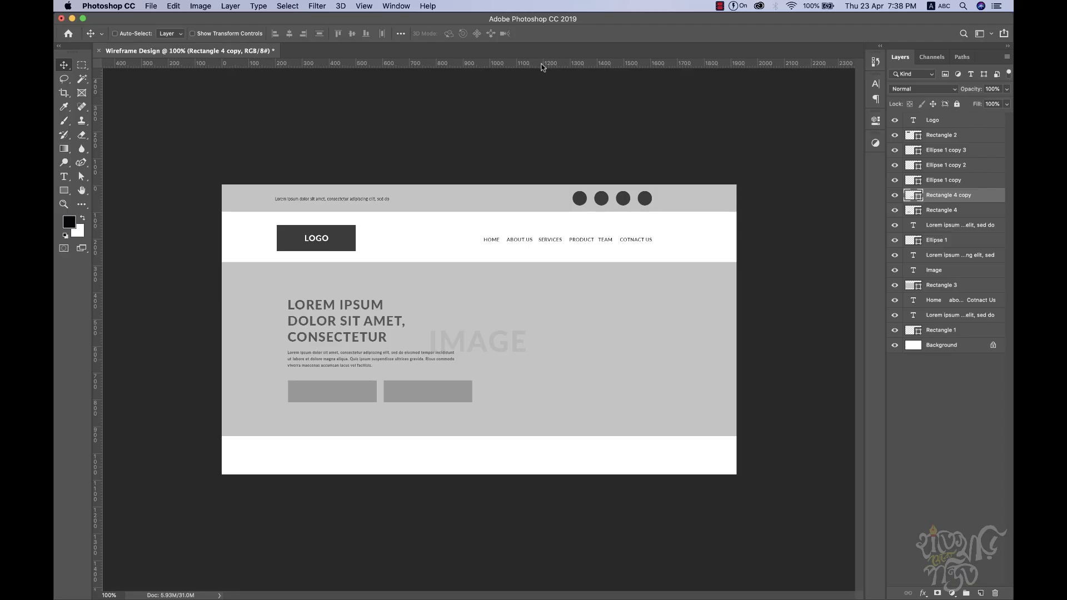
click(201, 6)
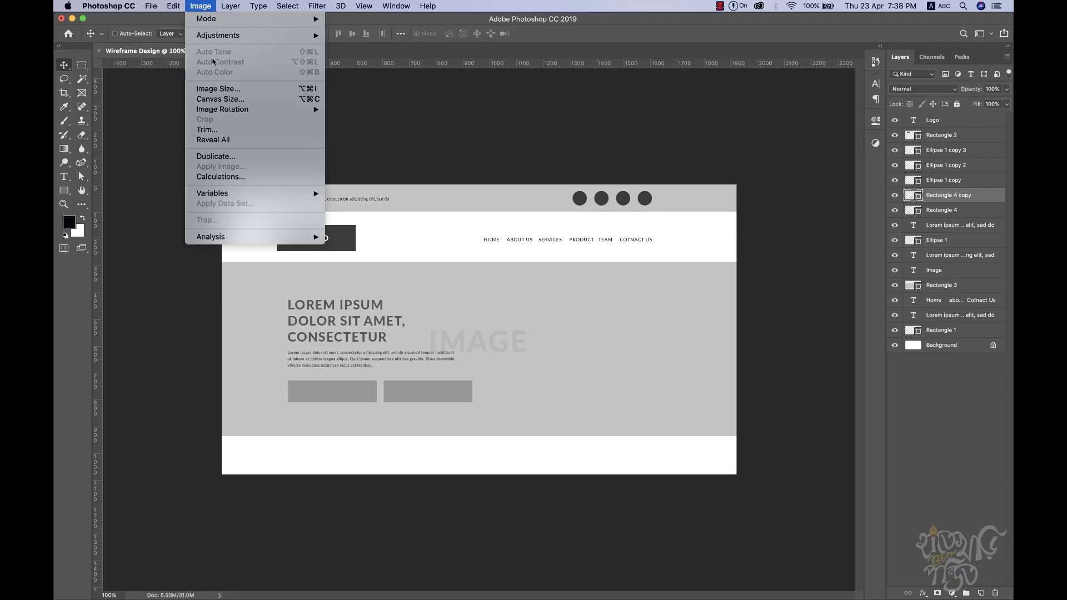
click(216, 99)
key(Tab)
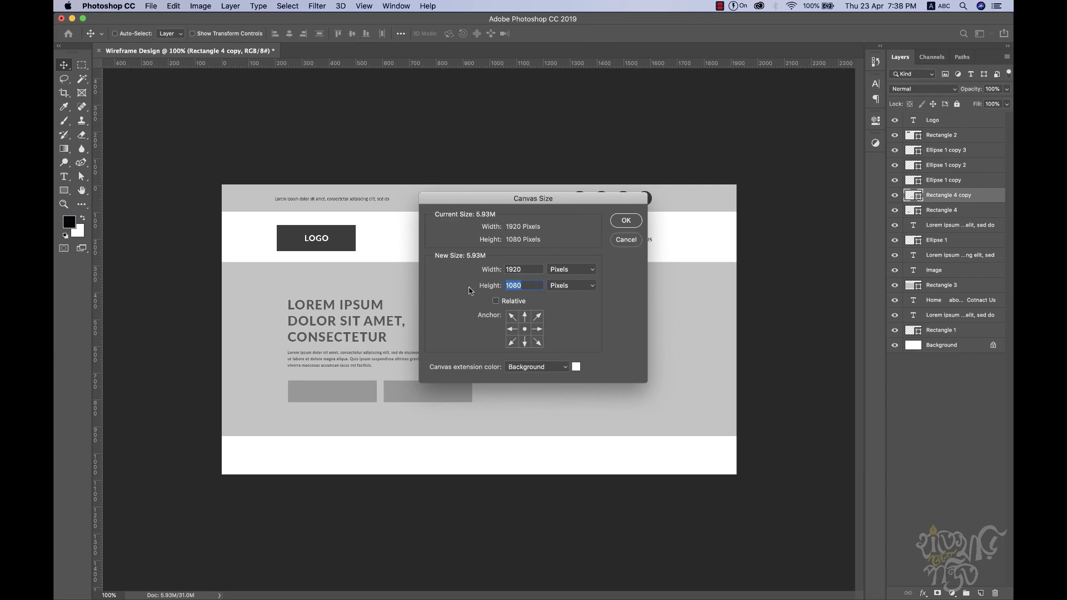
text(3)
text(000)
click(524, 317)
click(625, 220)
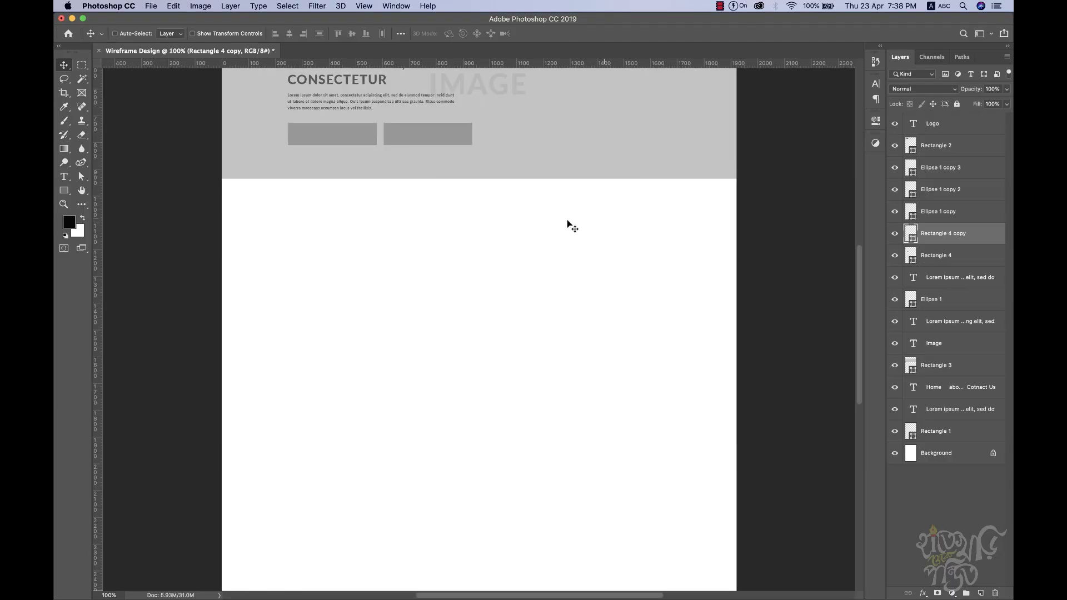
Step: Duplicate the three-line banner heading into the blank white area below the banner, near the page's horizontal centre
drag(492, 356, 484, 527)
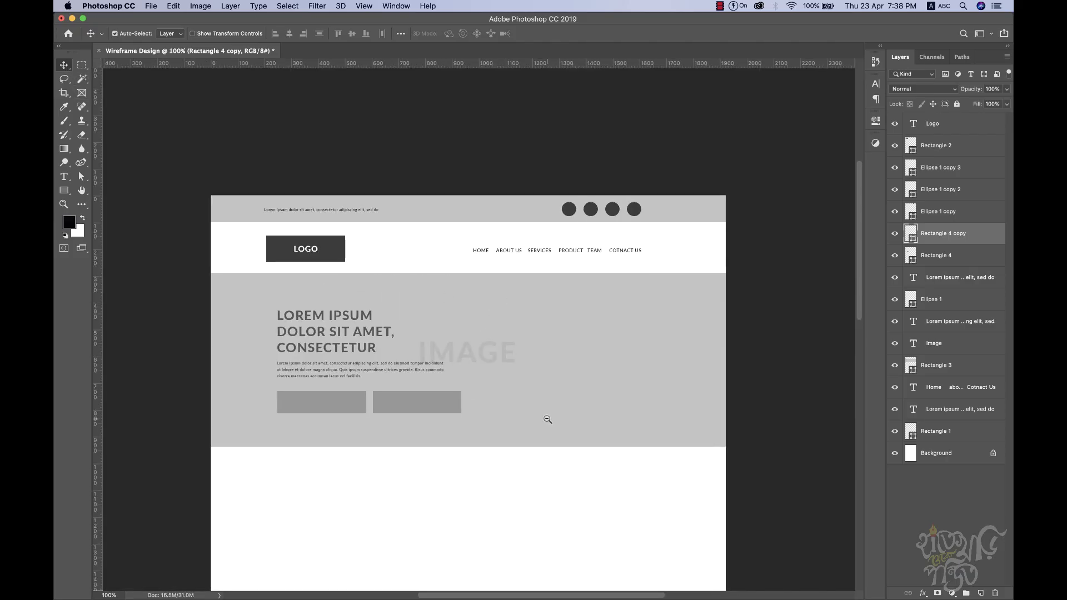
alt+click(548, 420)
drag(446, 415, 493, 310)
super+click(470, 299)
drag(532, 354, 531, 344)
key(super+r)
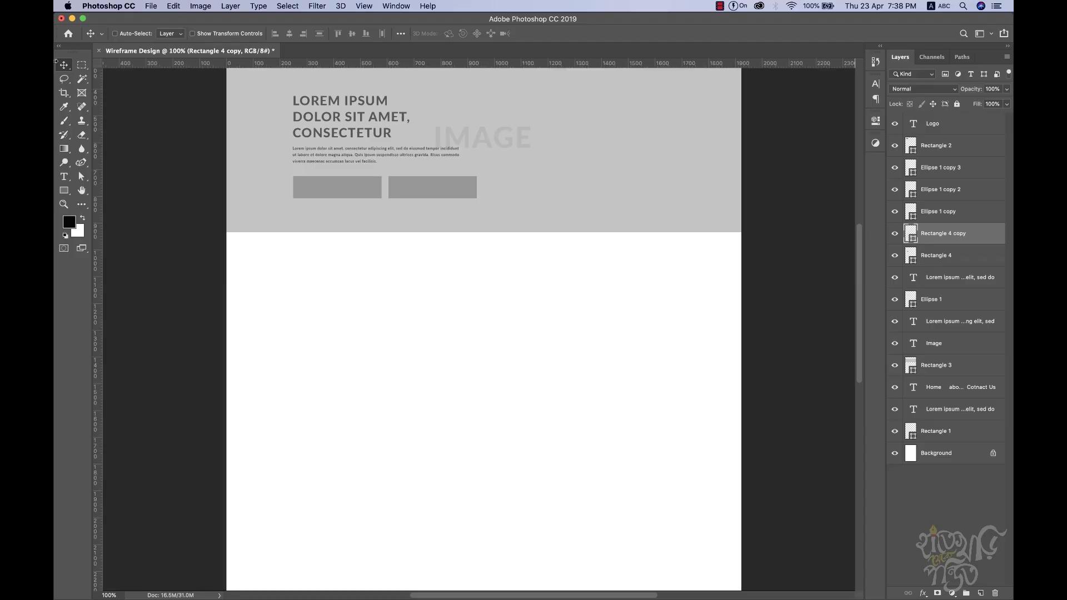
super+click(364, 132)
drag(364, 132, 484, 313)
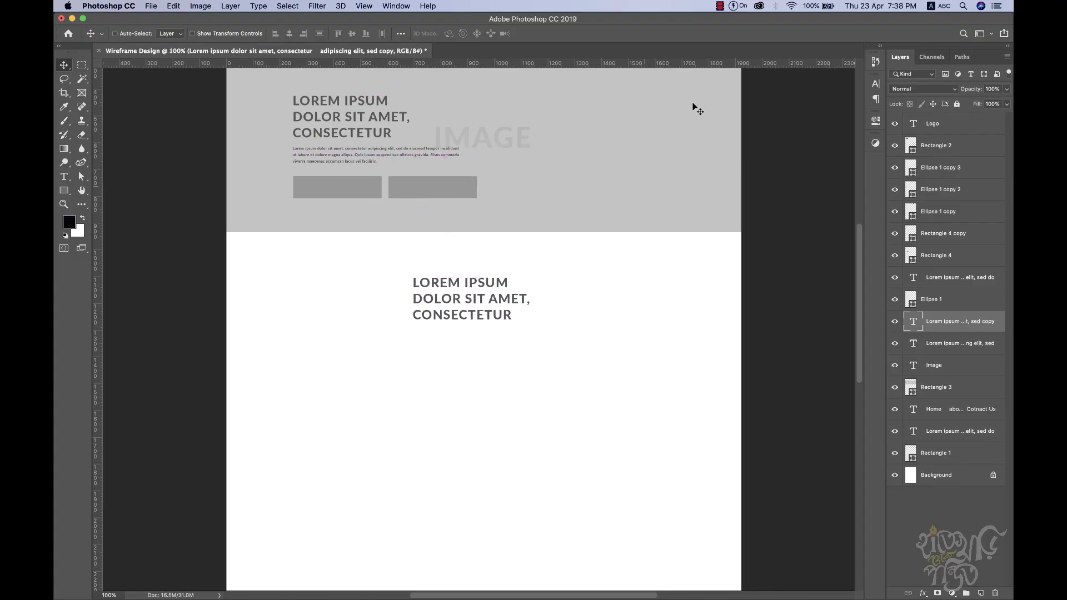
Step: Centre-align the copied heading and widen its text box so the text wraps onto two lines
click(876, 98)
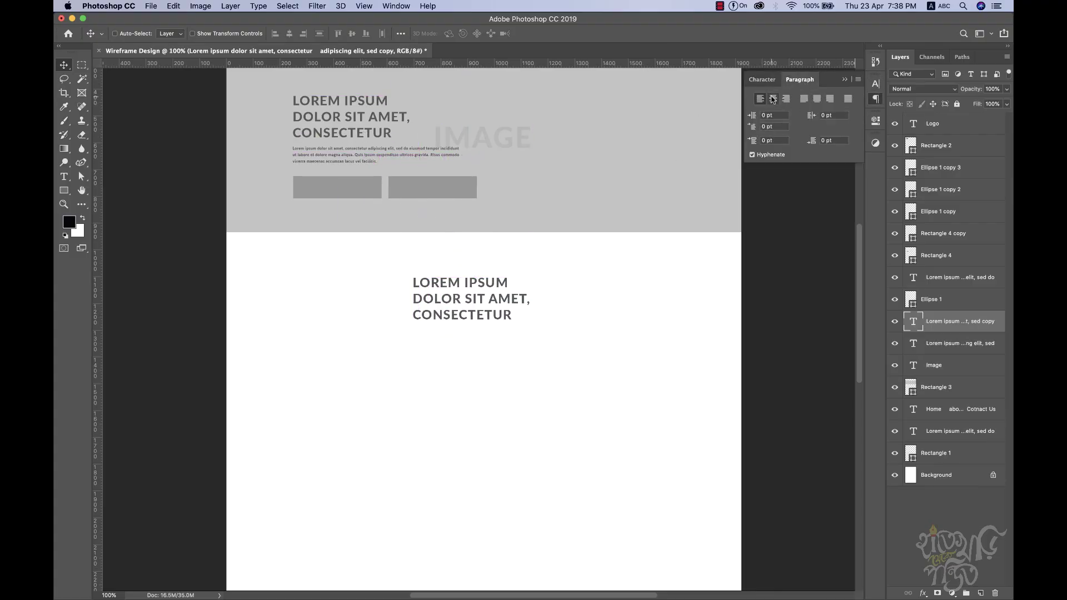
click(773, 99)
double_click(475, 286)
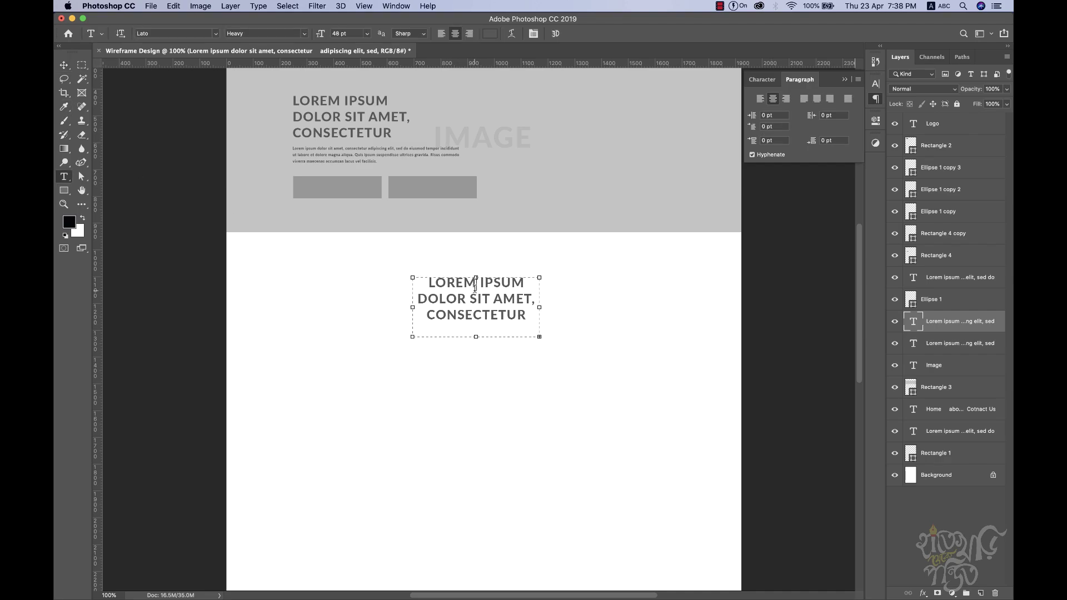
drag(538, 306, 535, 284)
click(64, 66)
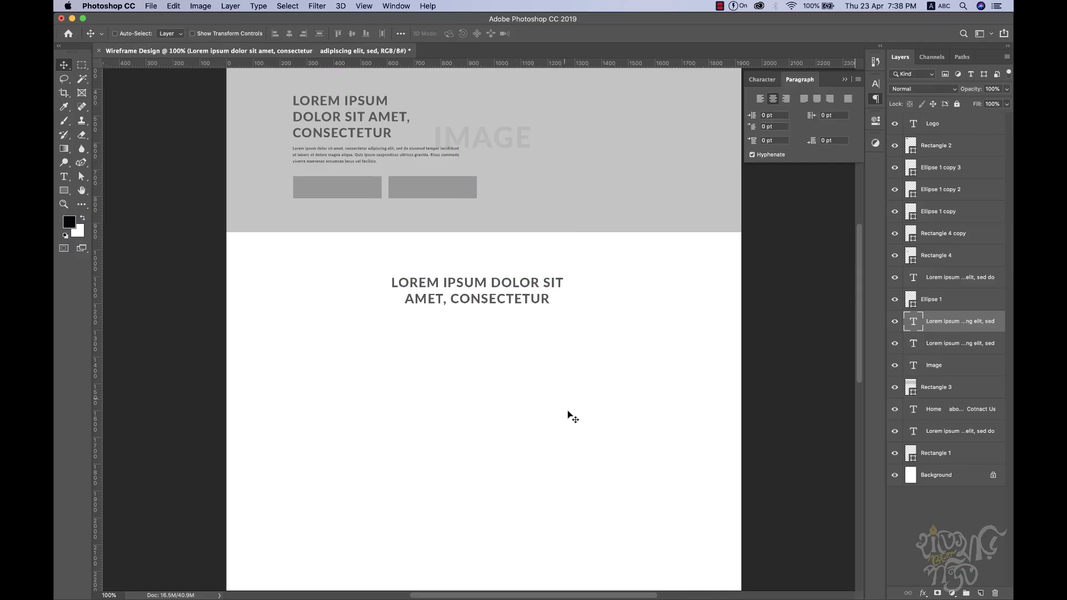
Step: Draw a light grey circle about 299 px in diameter below the section heading, near the page's left margin
right_click(64, 191)
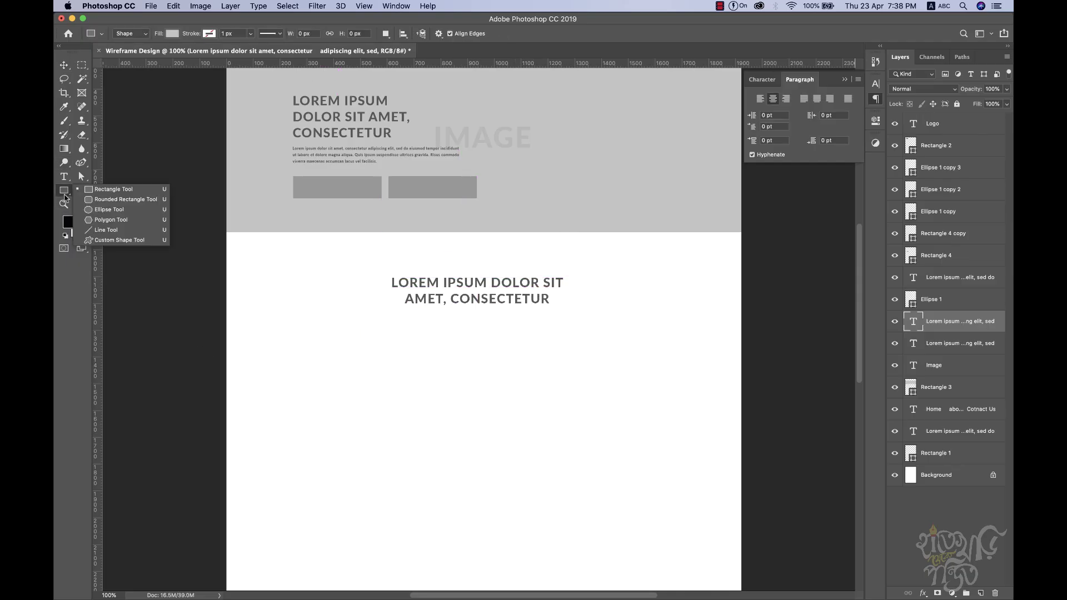
click(116, 211)
drag(327, 388, 371, 439)
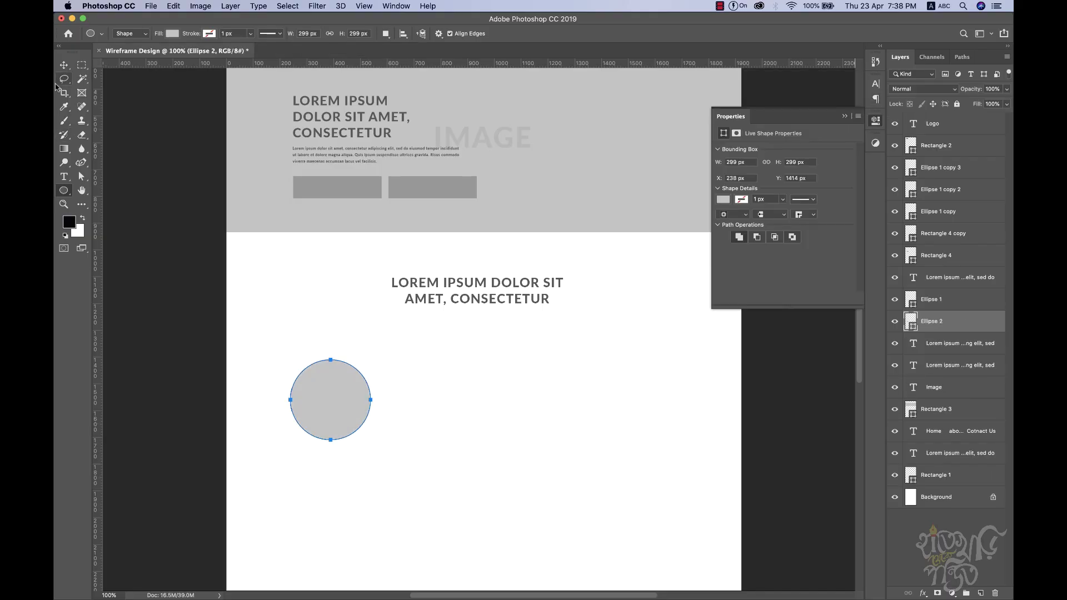
Step: Duplicate the large circle three times to the right to form a horizontal row of four
click(64, 67)
drag(357, 392, 443, 397)
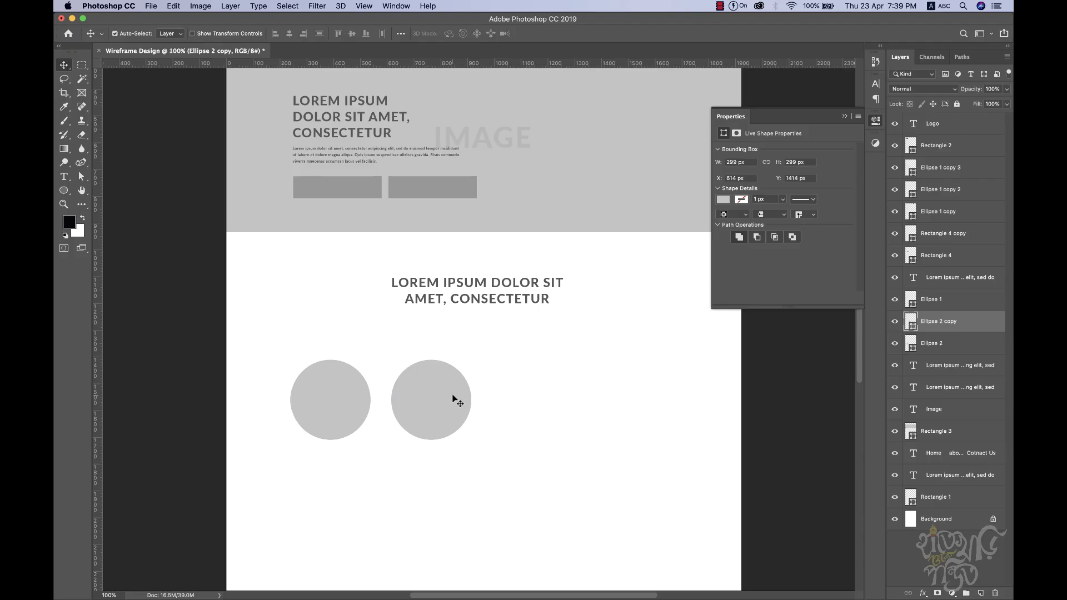
drag(451, 389, 671, 397)
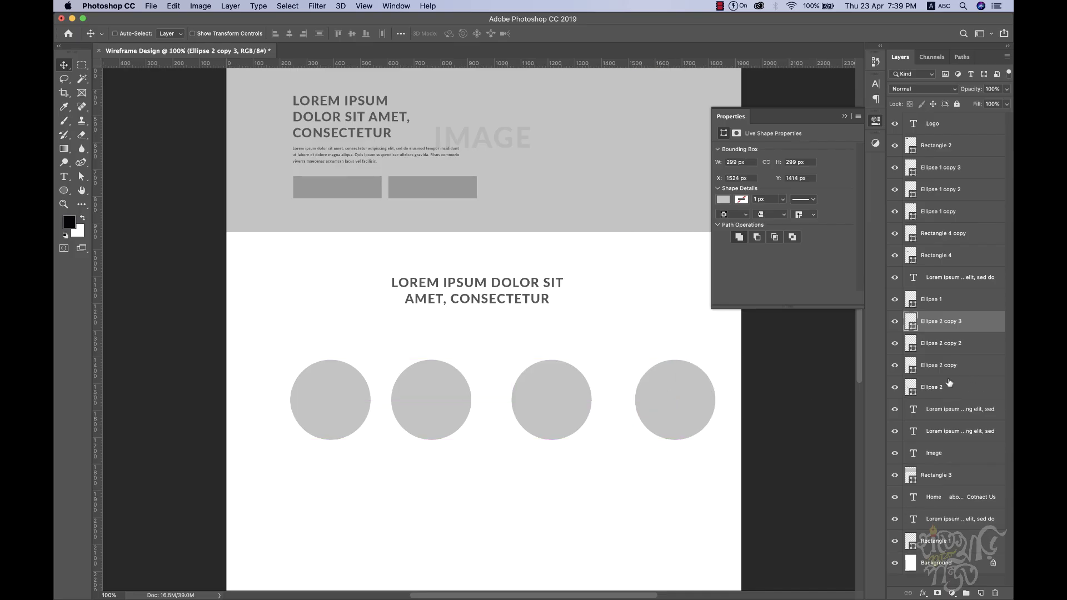
Step: Distribute the four large circles evenly across the row and shift them together 60 px to the left
shift+click(944, 387)
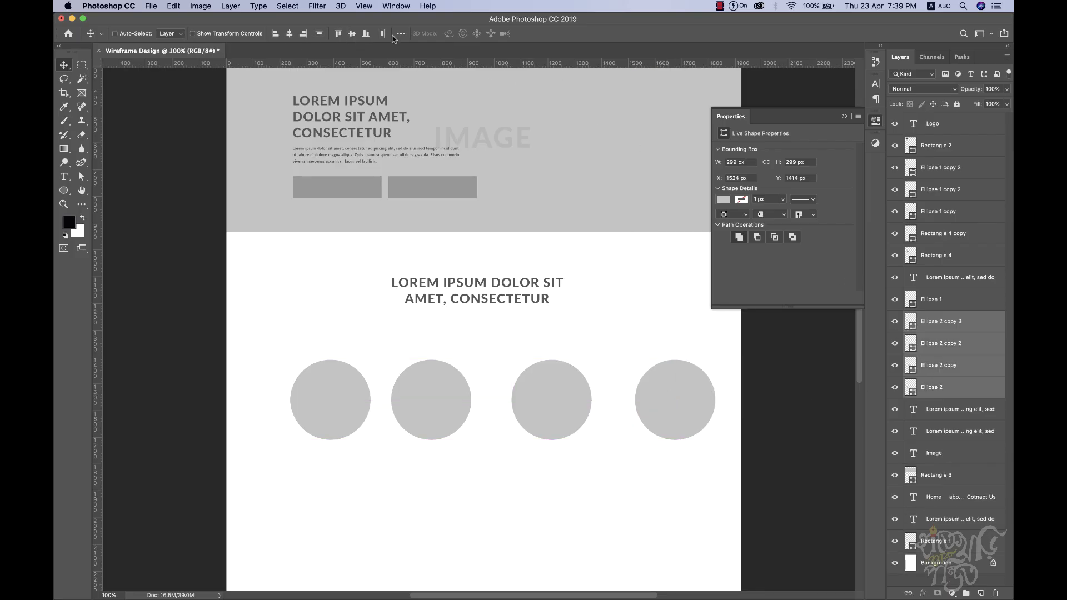
click(399, 34)
click(433, 98)
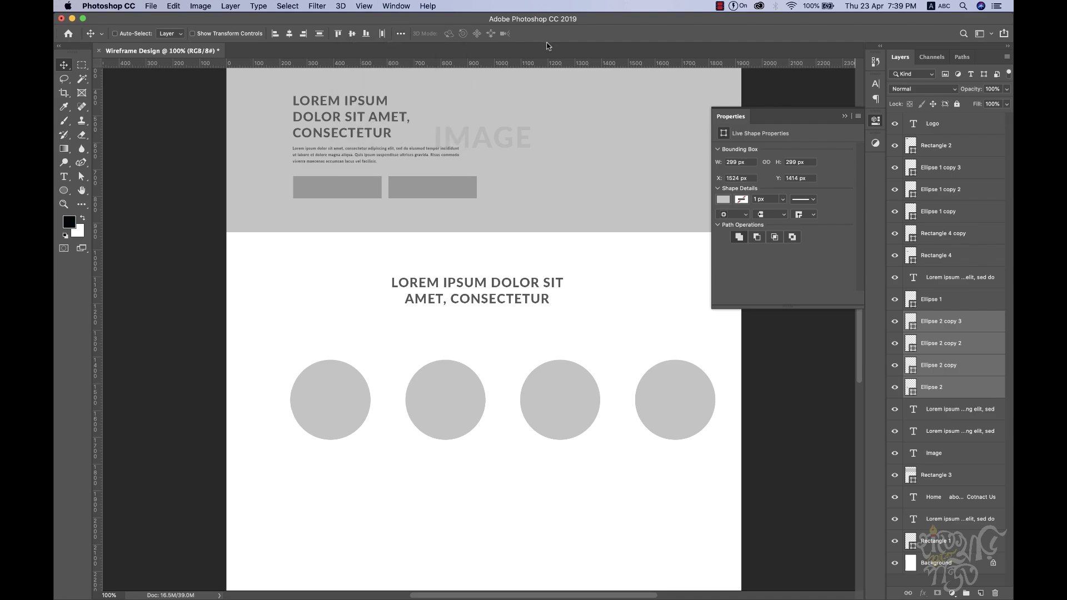
key(shift+Left)
key(shift+Left)
key(shift+Left)
key(shift+Left)
key(shift+Left)
key(shift+Left)
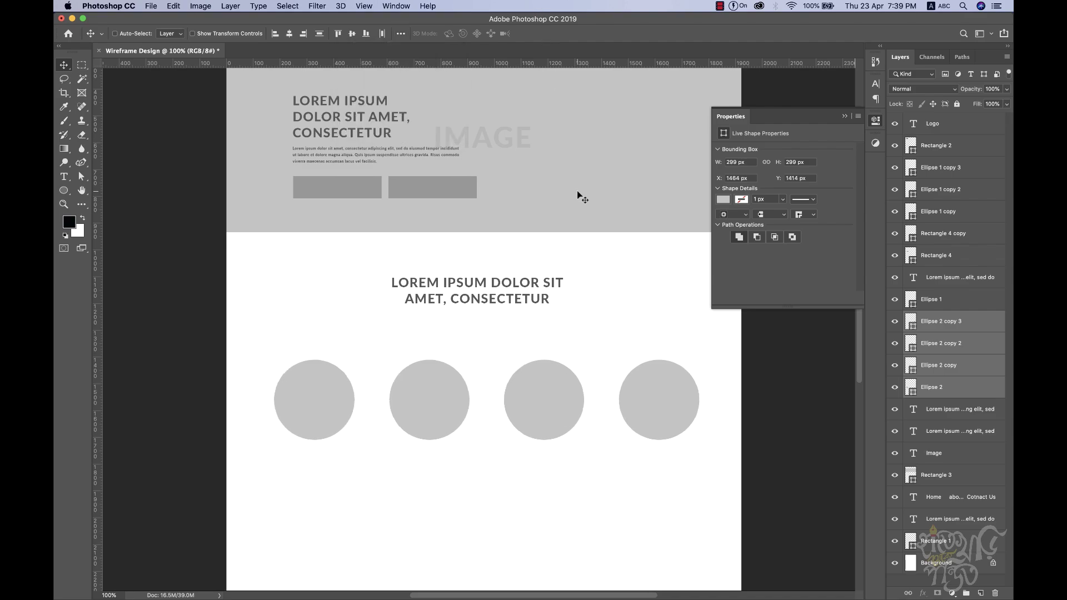
Step: Duplicate the banner paragraph and place the copy just beneath the first large circle
drag(558, 316, 552, 245)
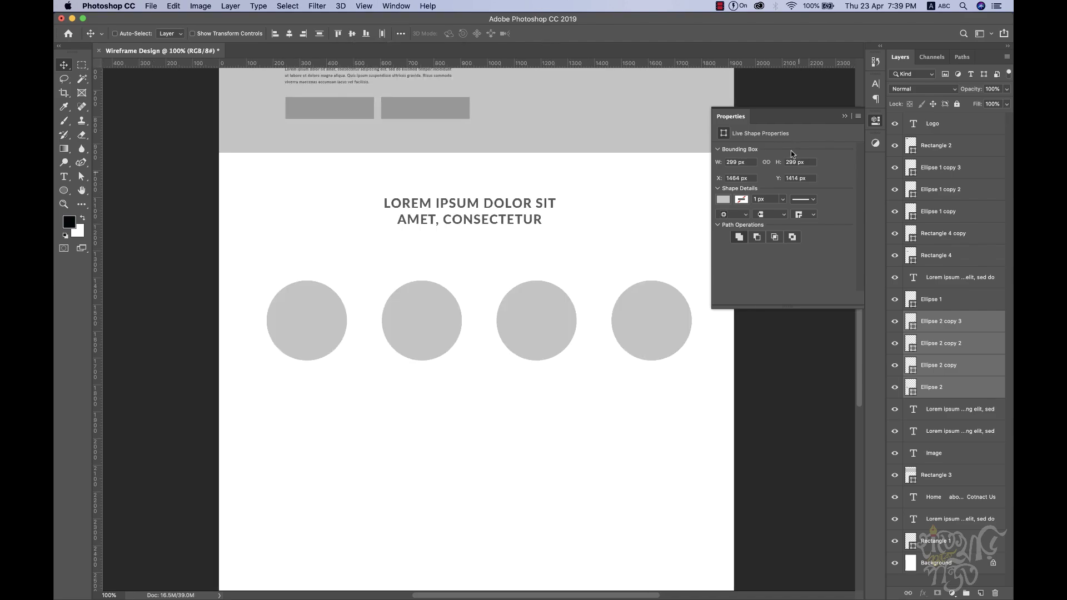
click(845, 116)
scroll(360, 173, up, 3)
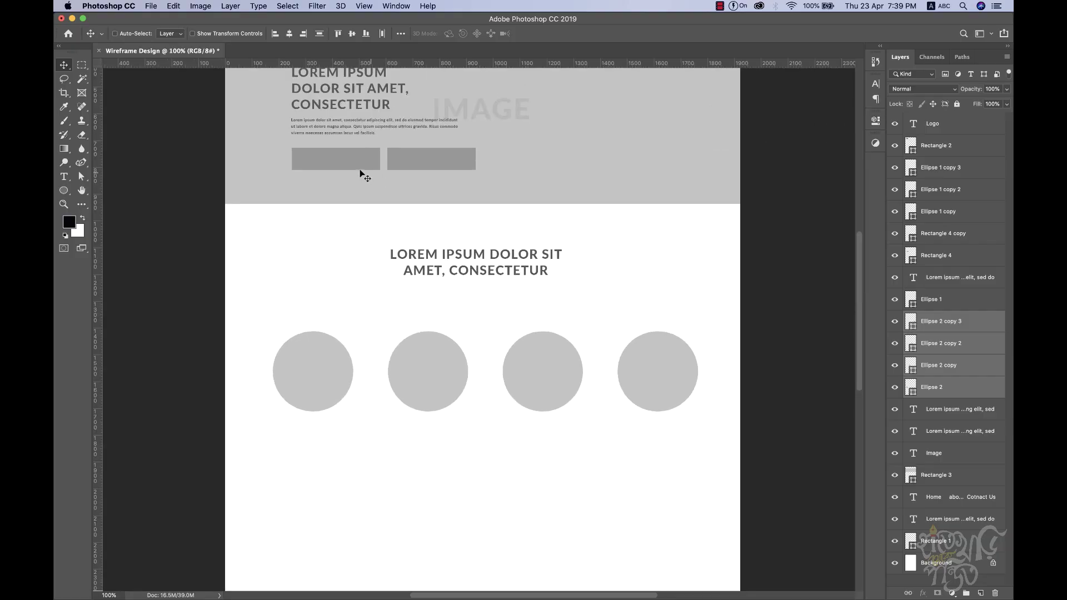
super+click(369, 134)
drag(368, 134, 338, 436)
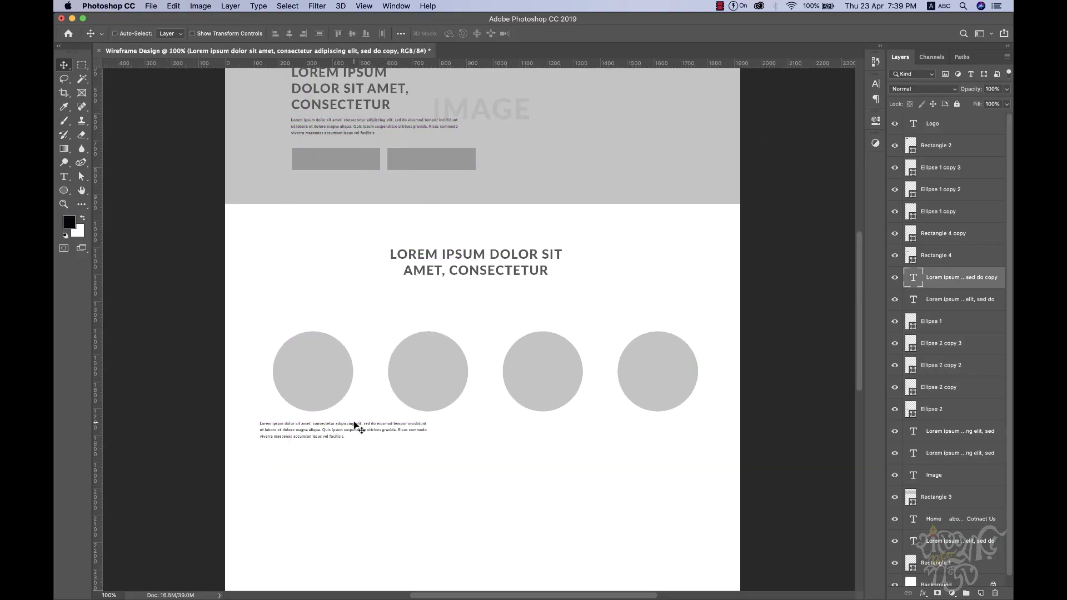
Step: Centre-align the copied paragraph and narrow its text box so the caption wraps beneath the first large circle
click(874, 83)
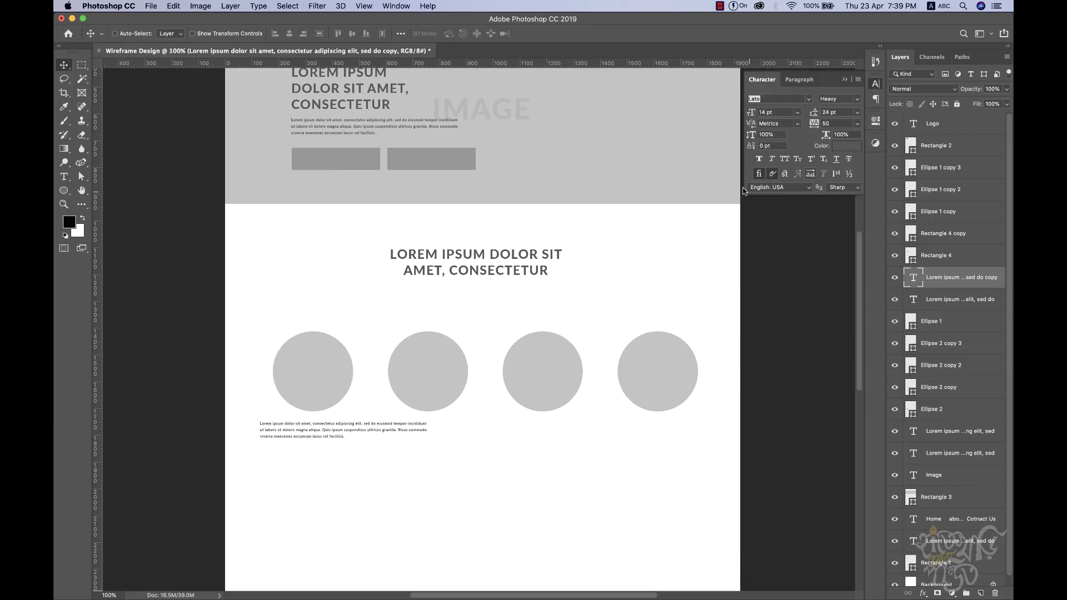
click(798, 80)
click(773, 99)
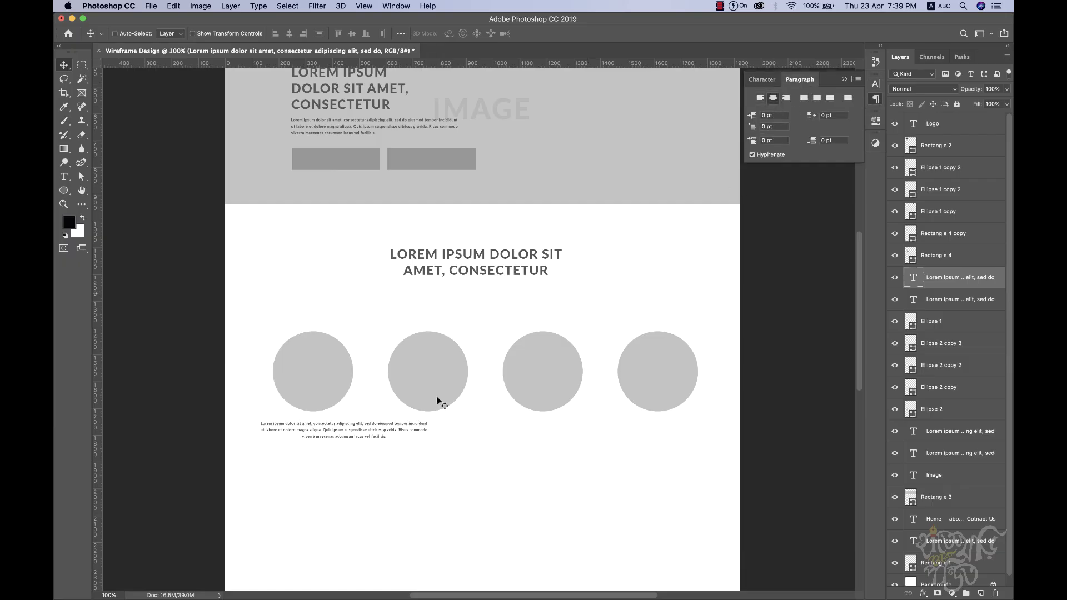
key(t)
click(325, 426)
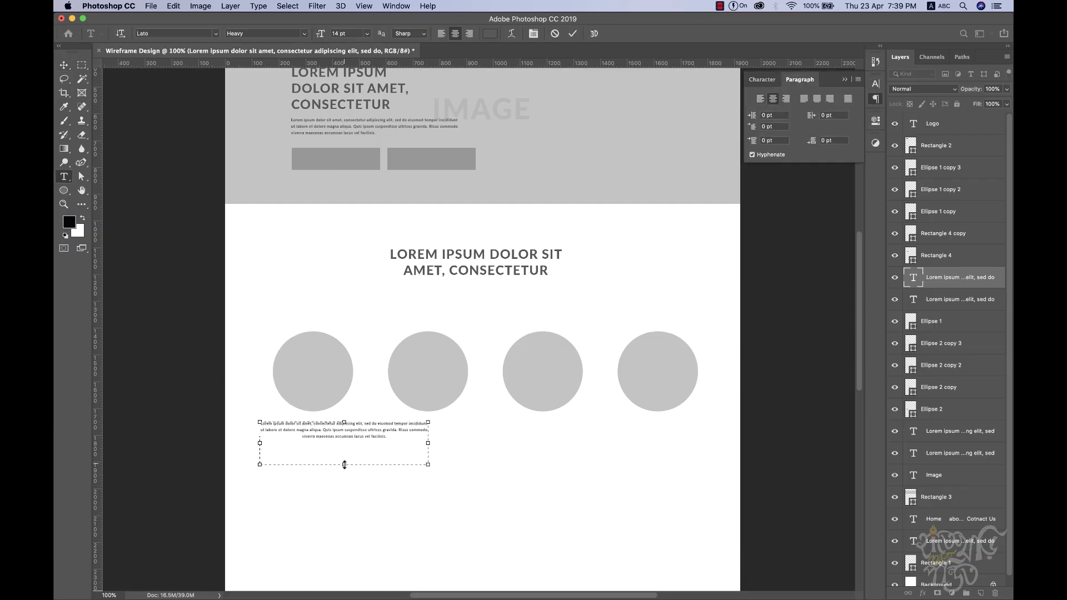
drag(428, 443, 359, 443)
click(64, 66)
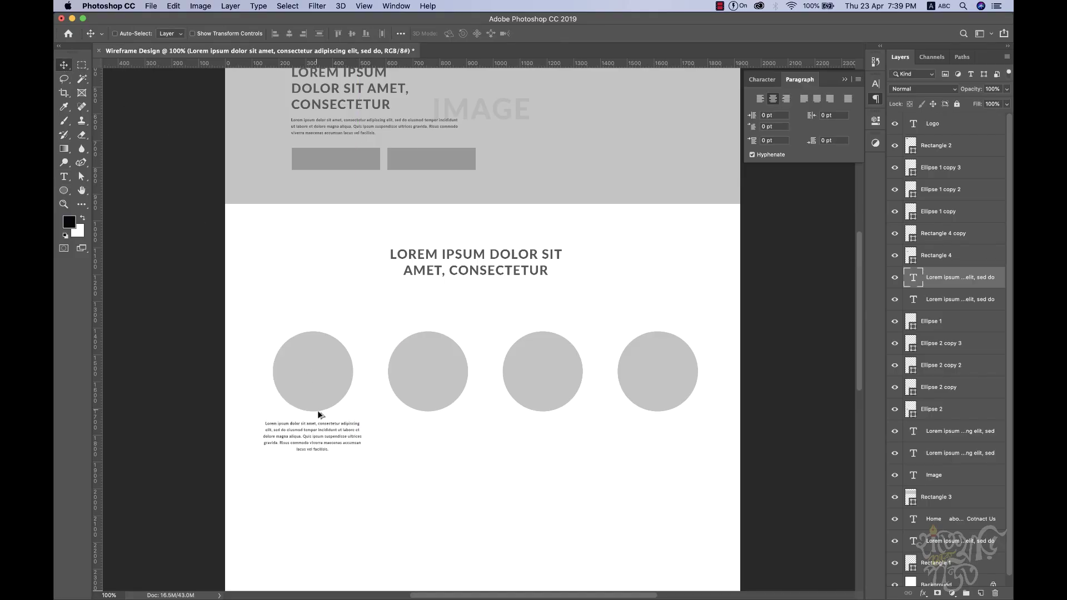
Step: Duplicate the first circle's caption three times so that each of the other large circles has one beneath it
drag(340, 429, 724, 427)
drag(518, 478, 495, 469)
key(super+r)
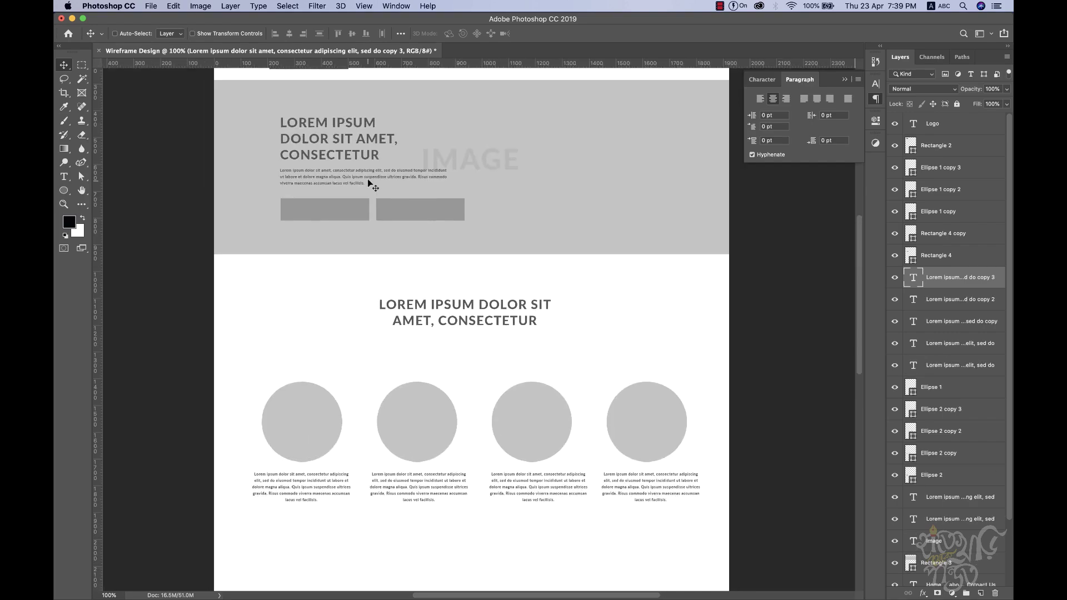
super+click(371, 168)
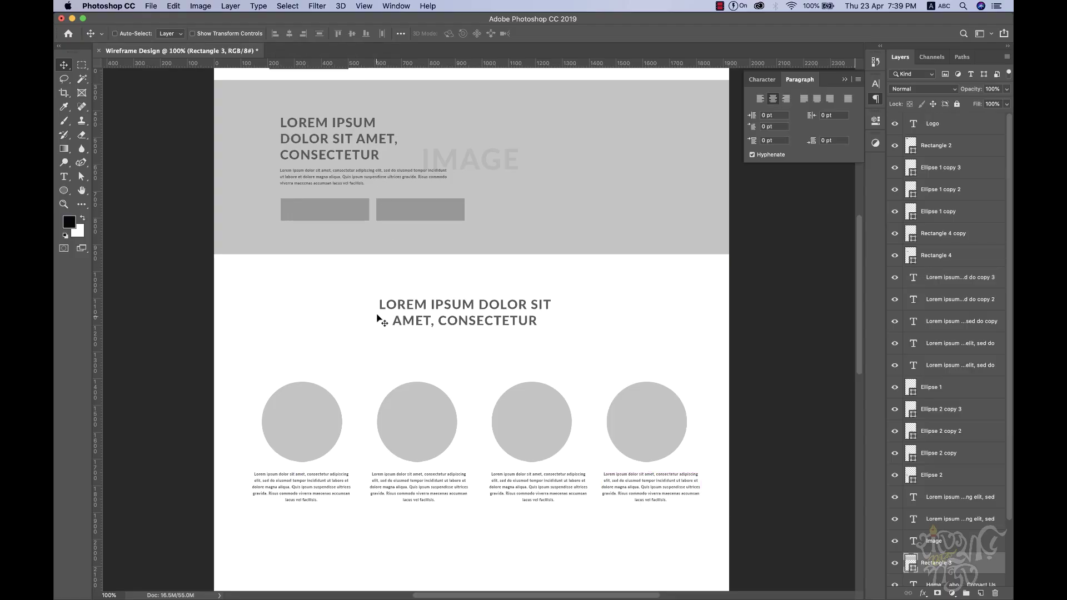
drag(398, 166, 516, 350)
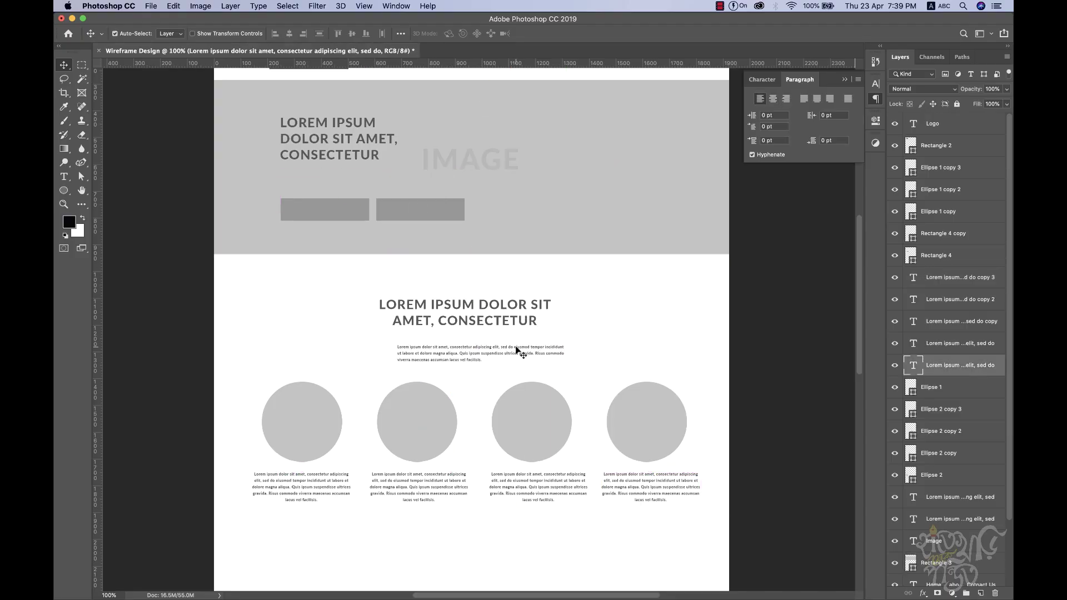
key(super+z)
Step: Duplicate the banner paragraph below the section heading with centred text, and align it horizontally to the heading
drag(403, 180, 514, 348)
click(774, 99)
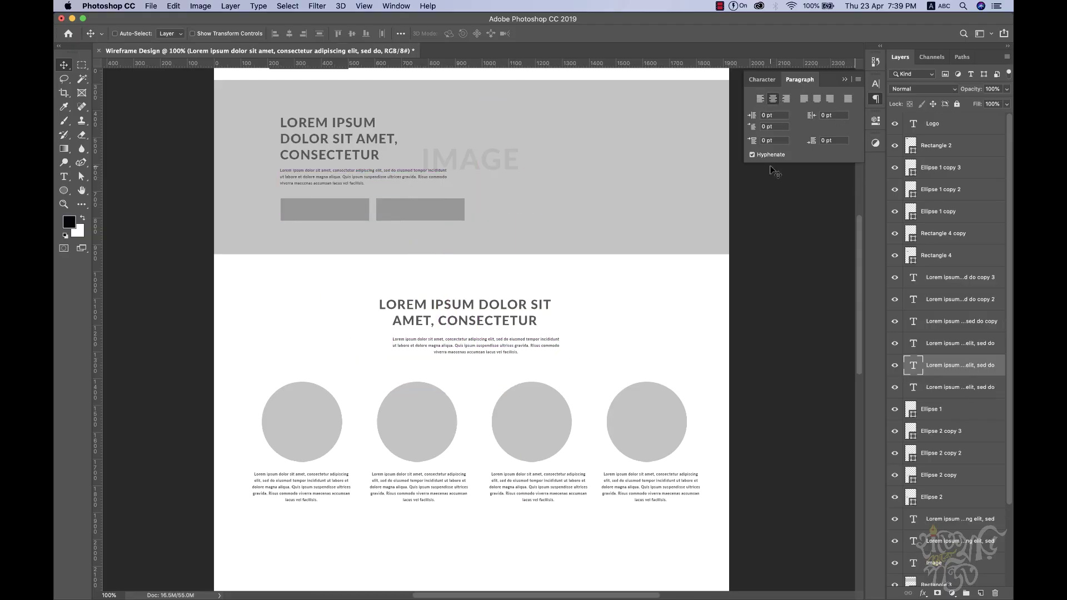
shift+super+click(442, 307)
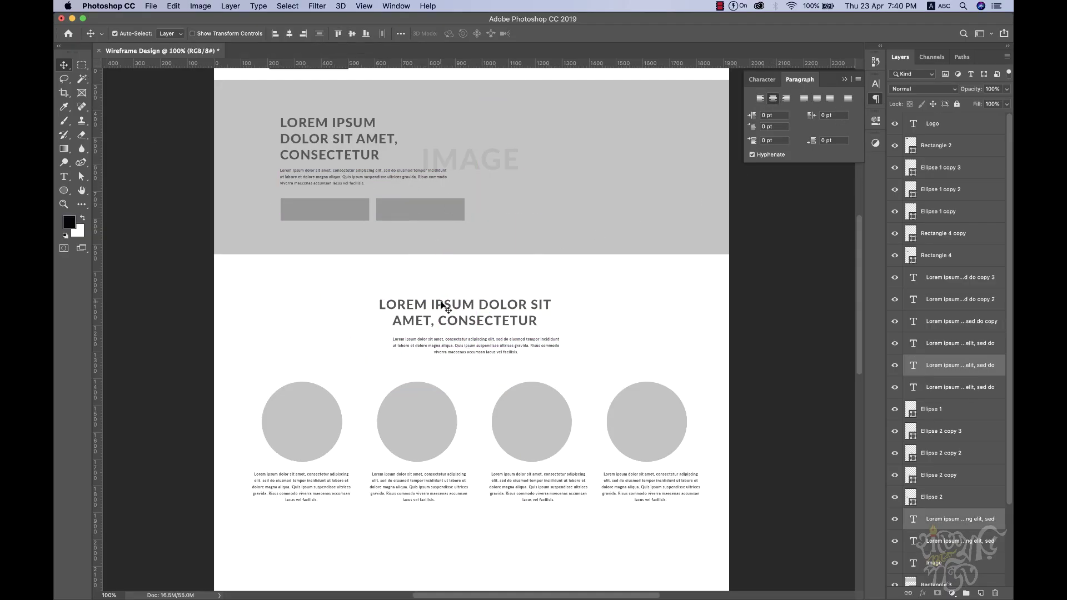
click(288, 34)
scroll(578, 364, down, 3)
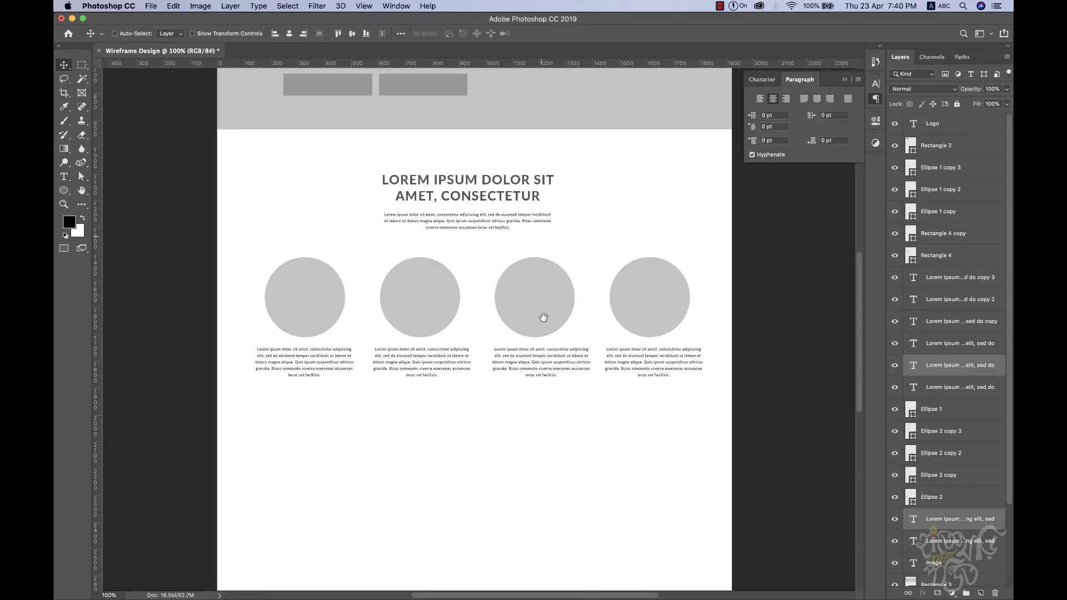
click(875, 99)
Step: Create a light grey rectangle 1920 px wide and 500 px high in the empty area below the circle captions
scroll(564, 335, down, 3)
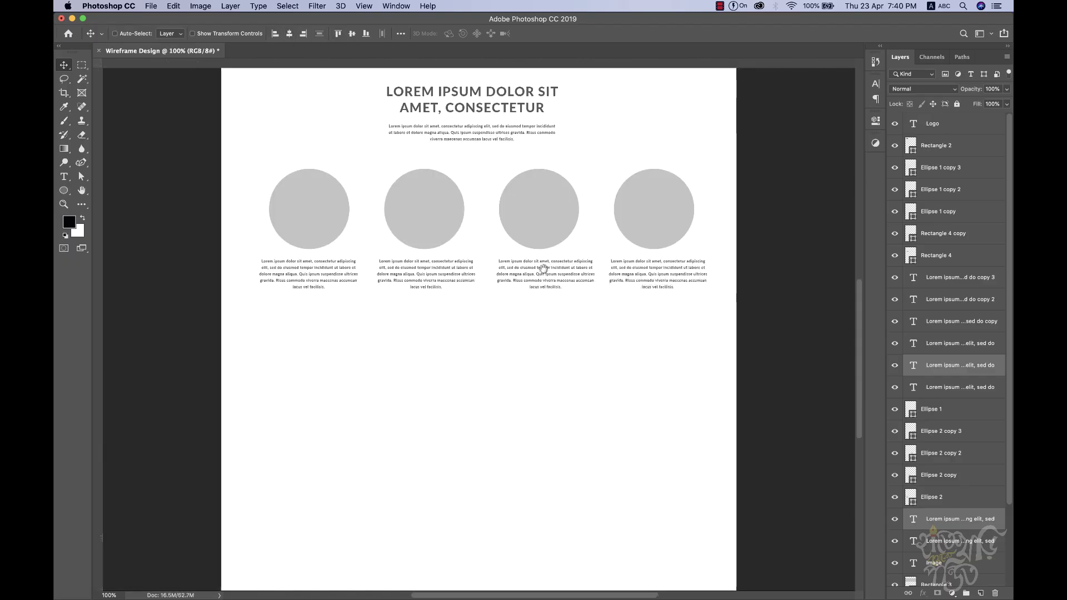
scroll(344, 427, down, 3)
scroll(478, 353, up, 3)
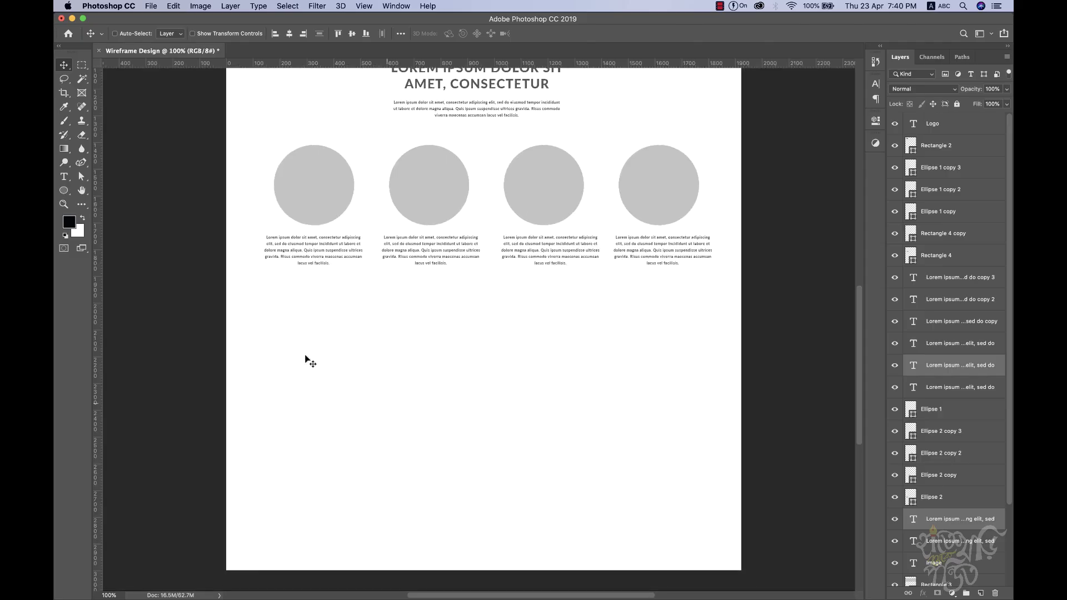
scroll(510, 398, down, 1)
key(super+r)
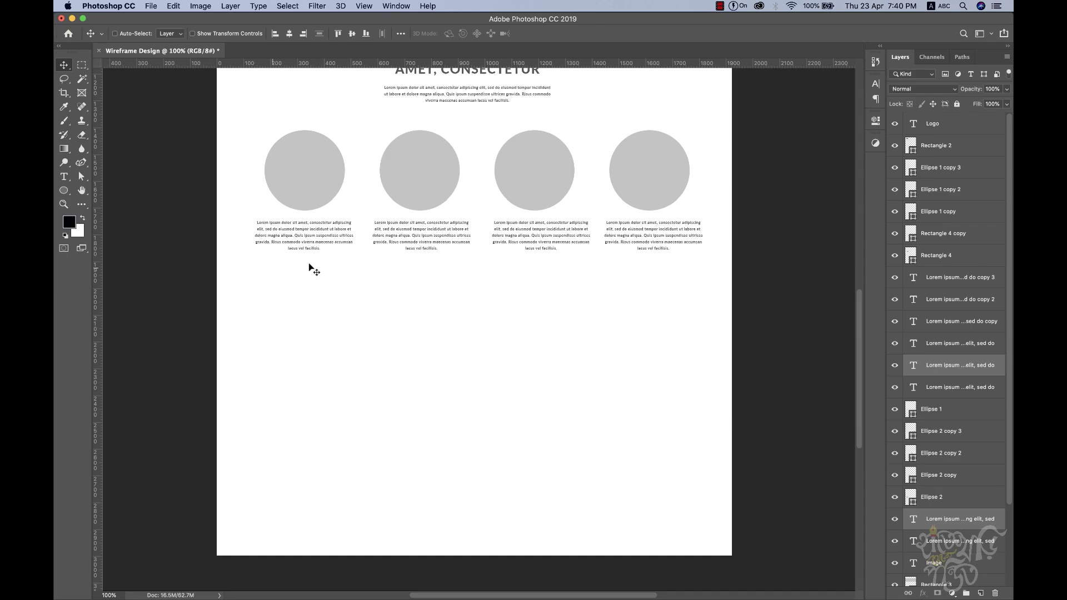
click(63, 190)
click(105, 189)
click(430, 364)
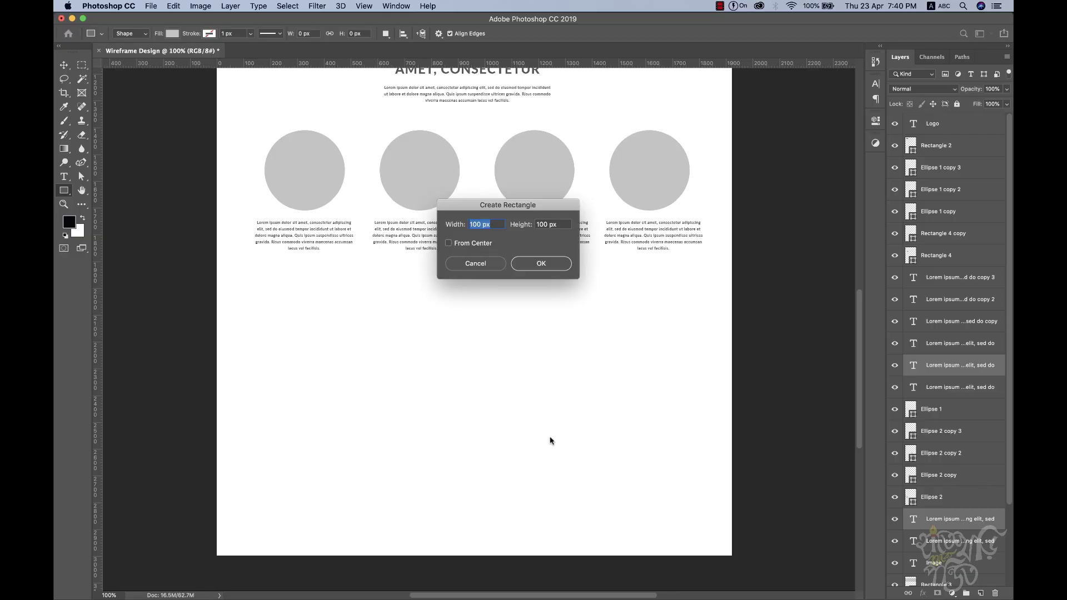
text(1920)
key(Tab)
text(4)
text(00)
key(Return)
Step: Move the new grey rectangle so it spans the full page width, leaving a white gap below the circle captions
click(64, 65)
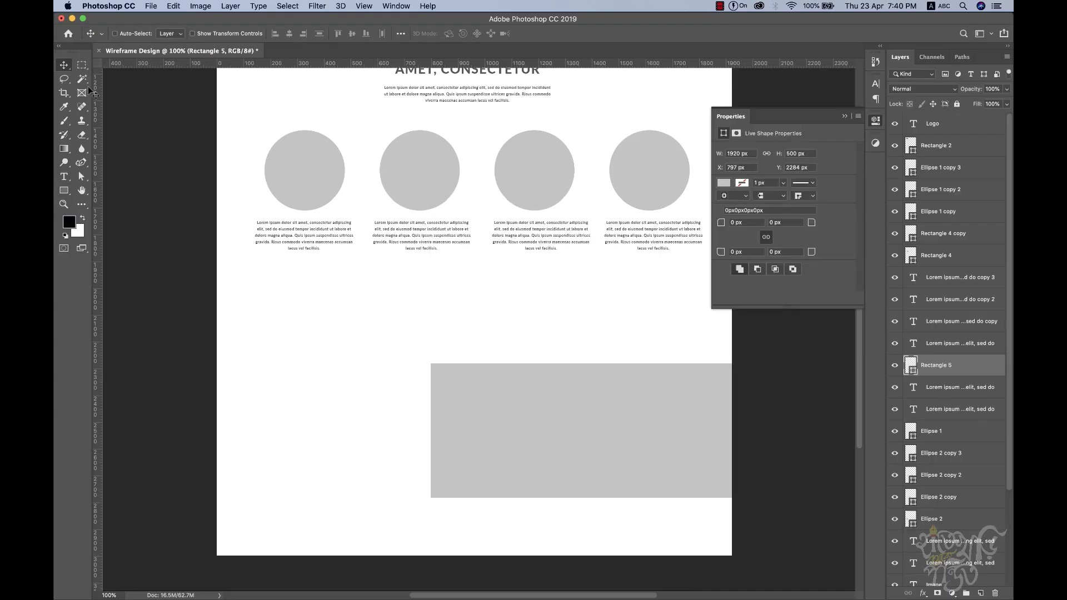
drag(625, 426, 415, 366)
key(shift+Up)
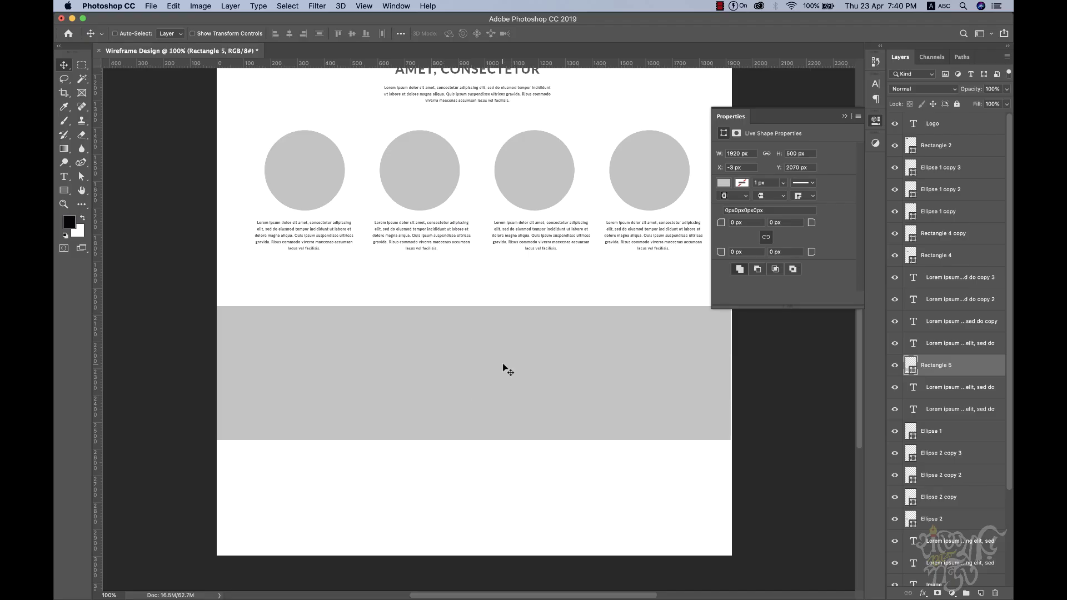
click(845, 115)
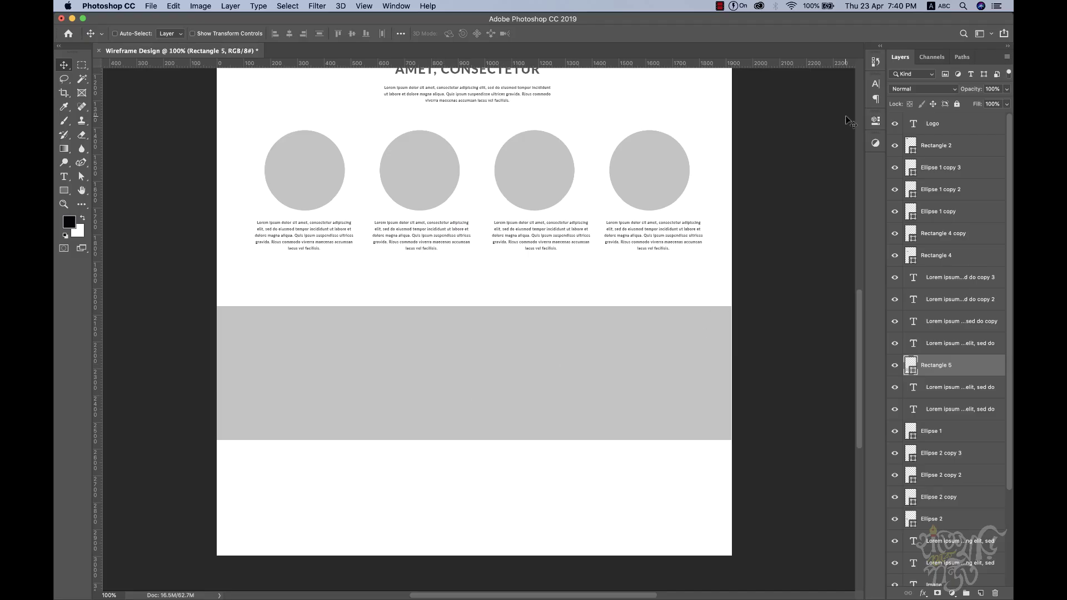
Step: Duplicate the banner's IMAGE label onto the new grey rectangle, bring the copy to the front and centre it there
drag(554, 222, 554, 389)
key(super)
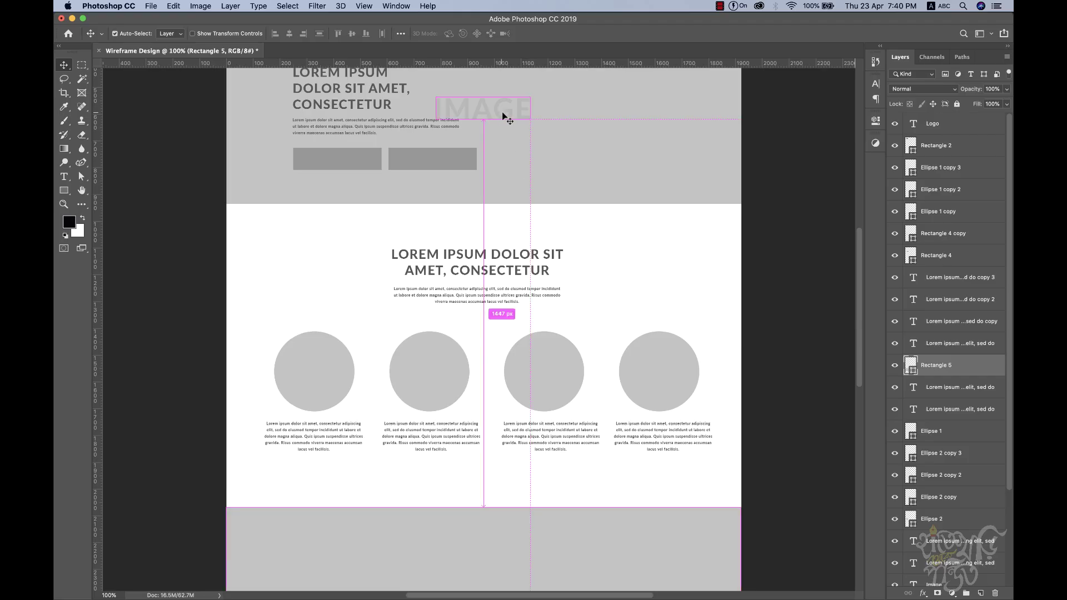
drag(507, 117, 520, 450)
scroll(533, 500, down, 2)
key(super+shift+bracketright)
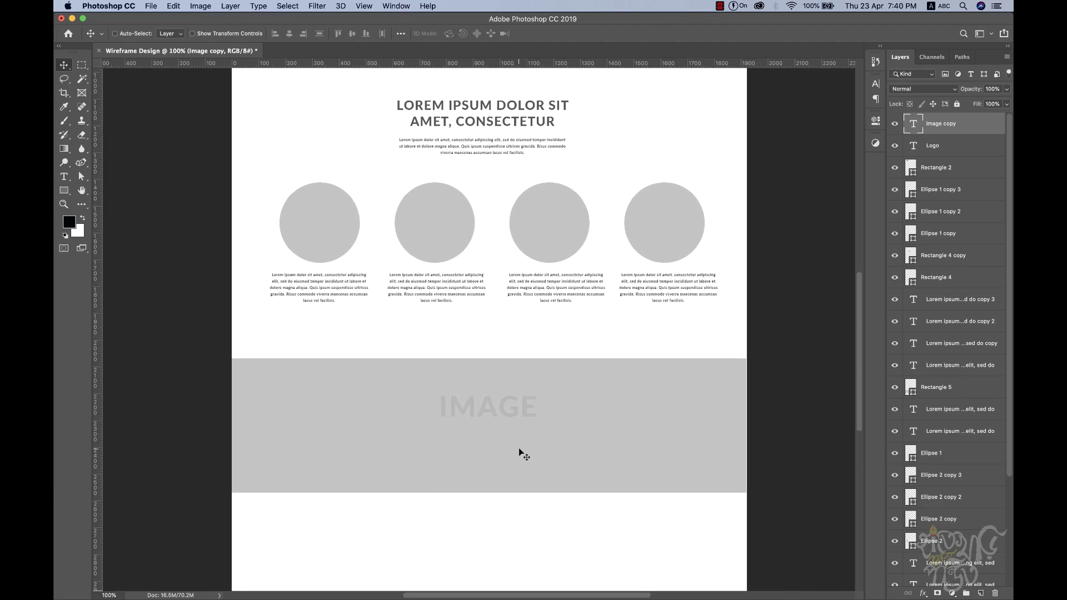
key(shift+Down)
key(shift+Down)
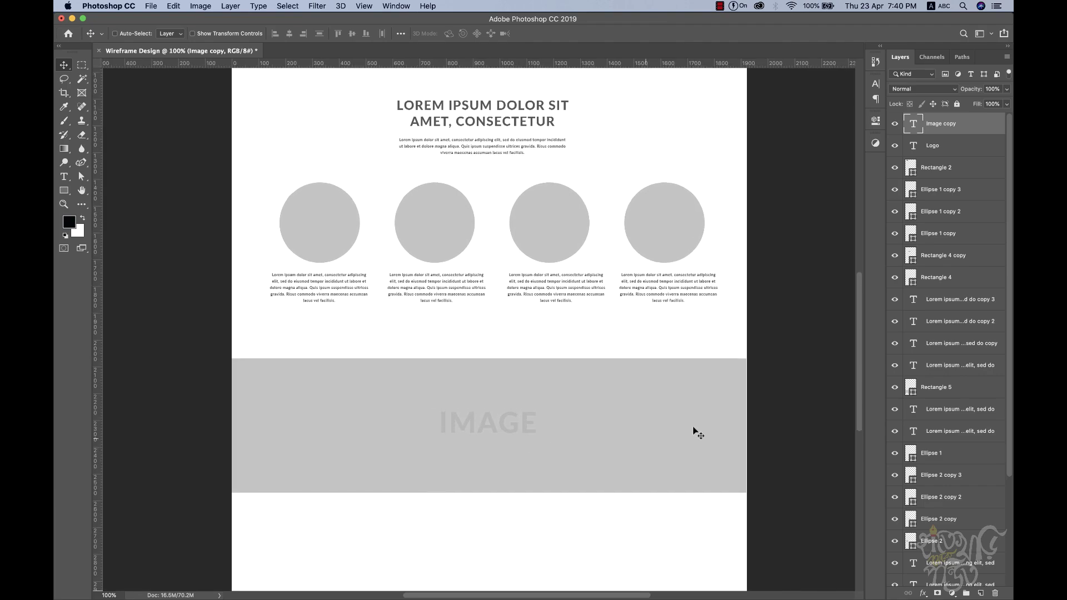
drag(578, 424, 585, 352)
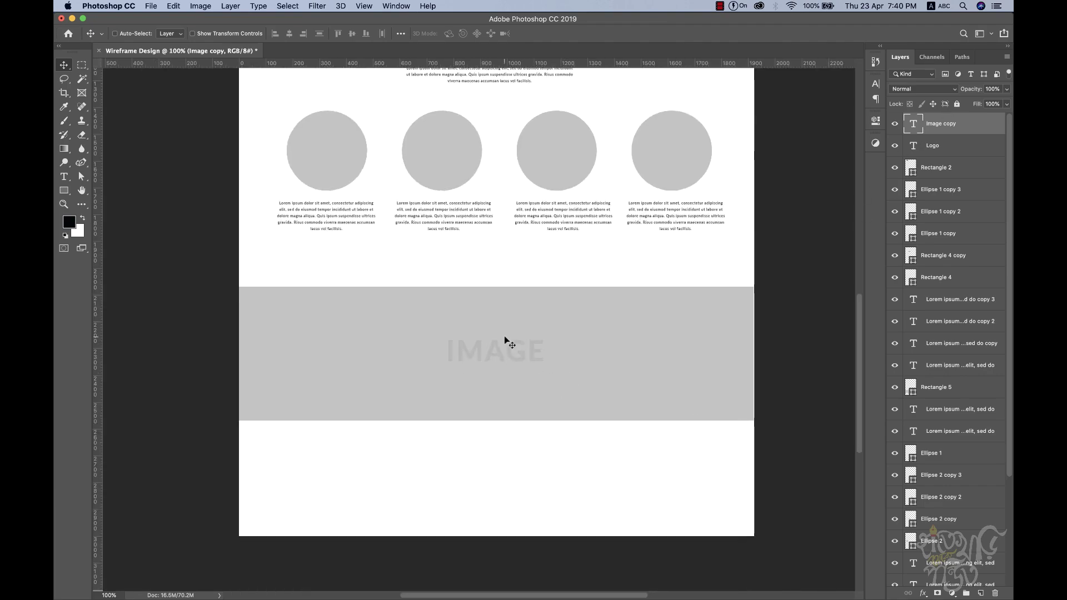
key(shift+Left)
Step: Draw a circle about 266 px in diameter on the lower grey rectangle, to the right of the IMAGE label
click(64, 191)
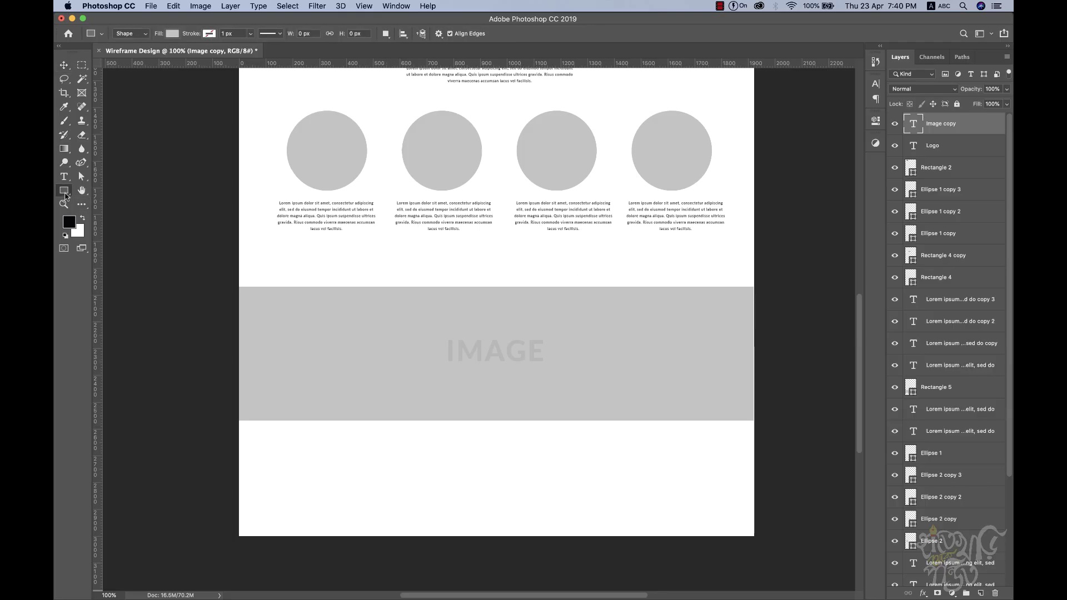
drag(63, 191, 120, 209)
drag(568, 315, 664, 370)
Step: Fill the new circle with dark grey #898989 and move it to the left of the lower IMAGE label
click(724, 199)
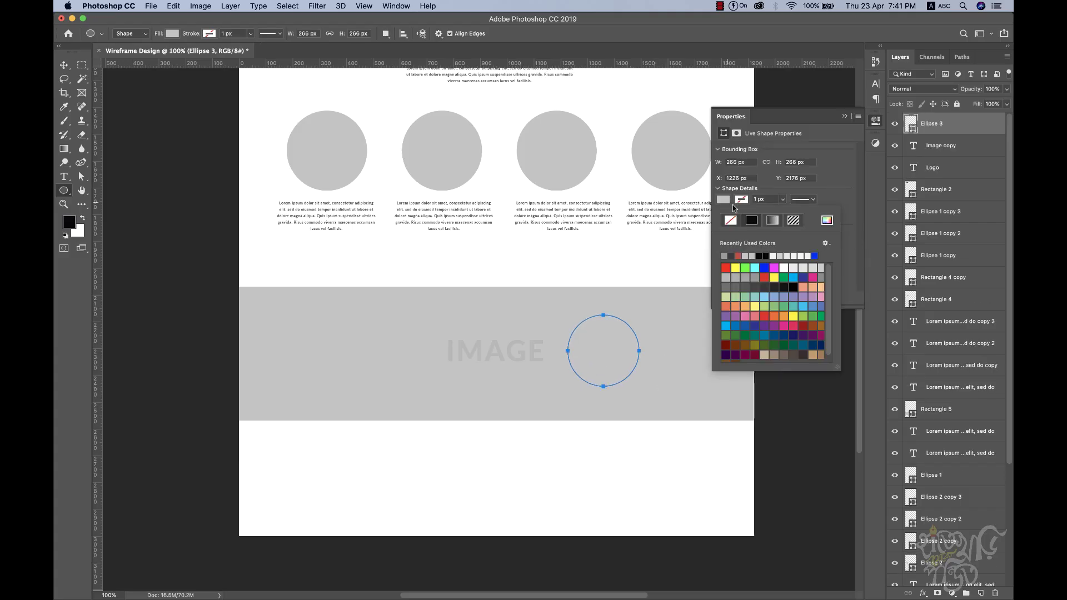
click(826, 220)
drag(572, 377, 549, 385)
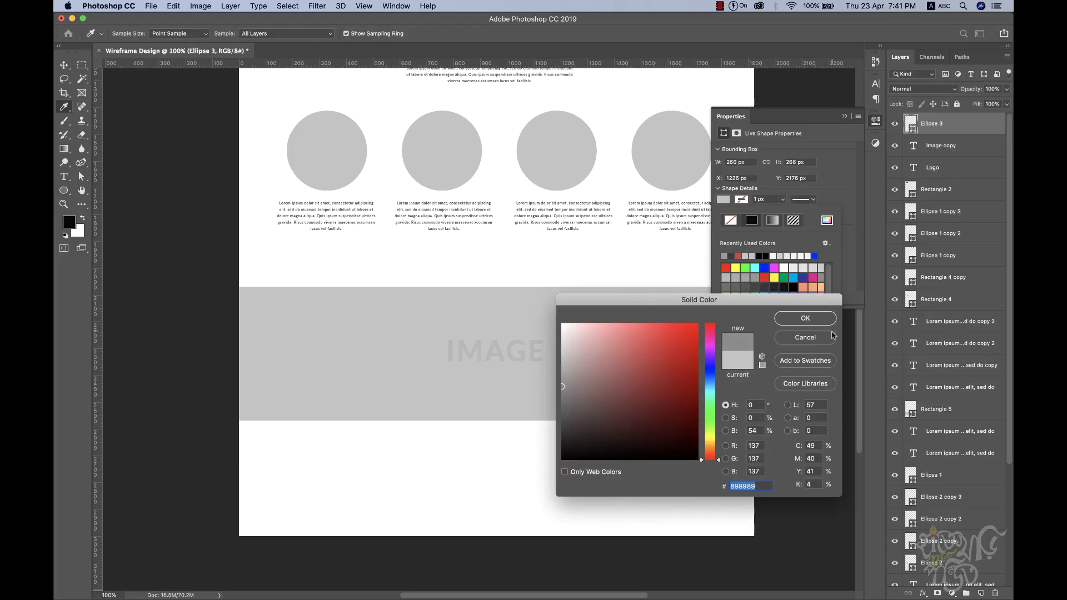
click(805, 318)
click(64, 65)
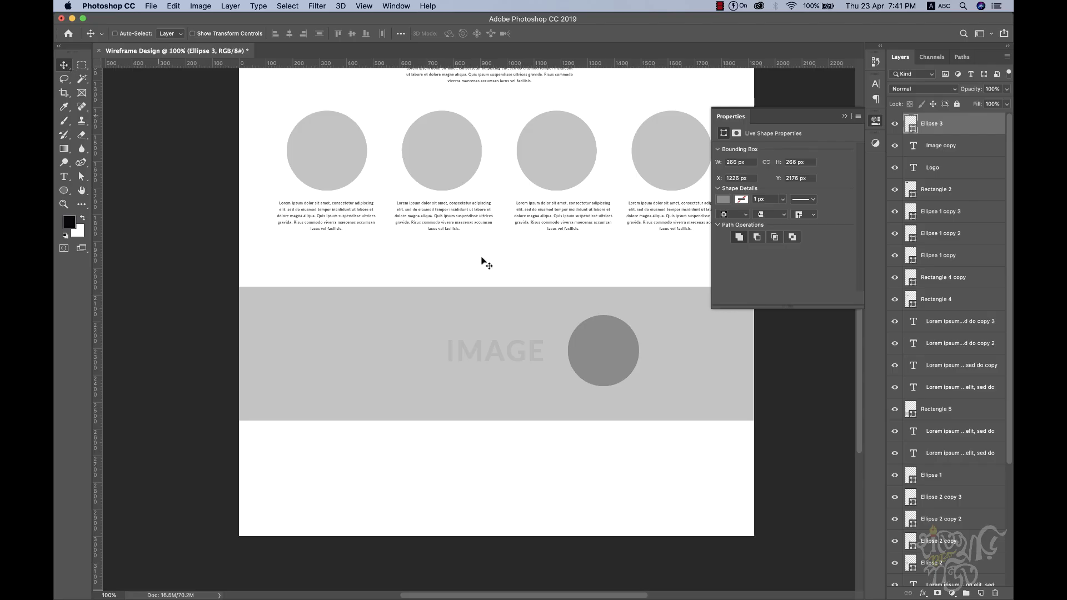
drag(610, 345, 376, 341)
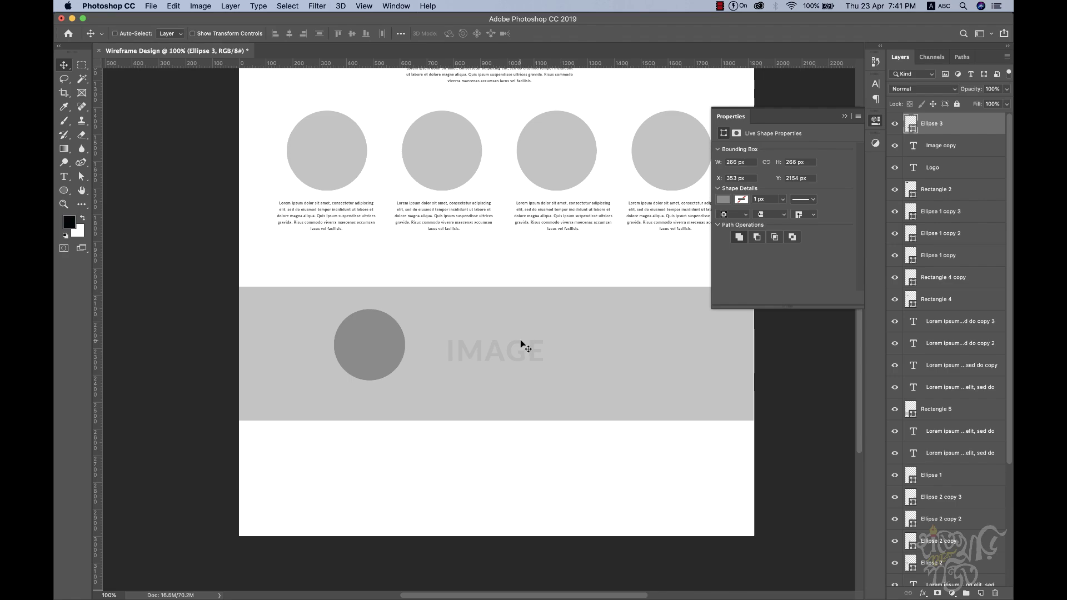
Step: Add a "Lorem Ipsum" text label below the dark grey circle and change its colour to a very dark grey
key(t)
click(353, 397)
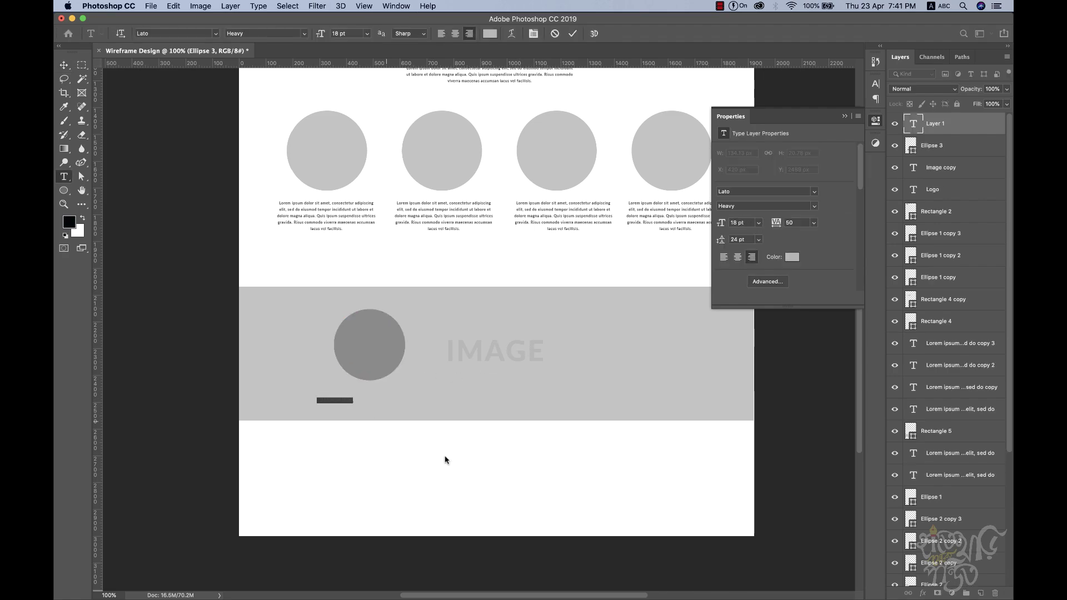
click(64, 65)
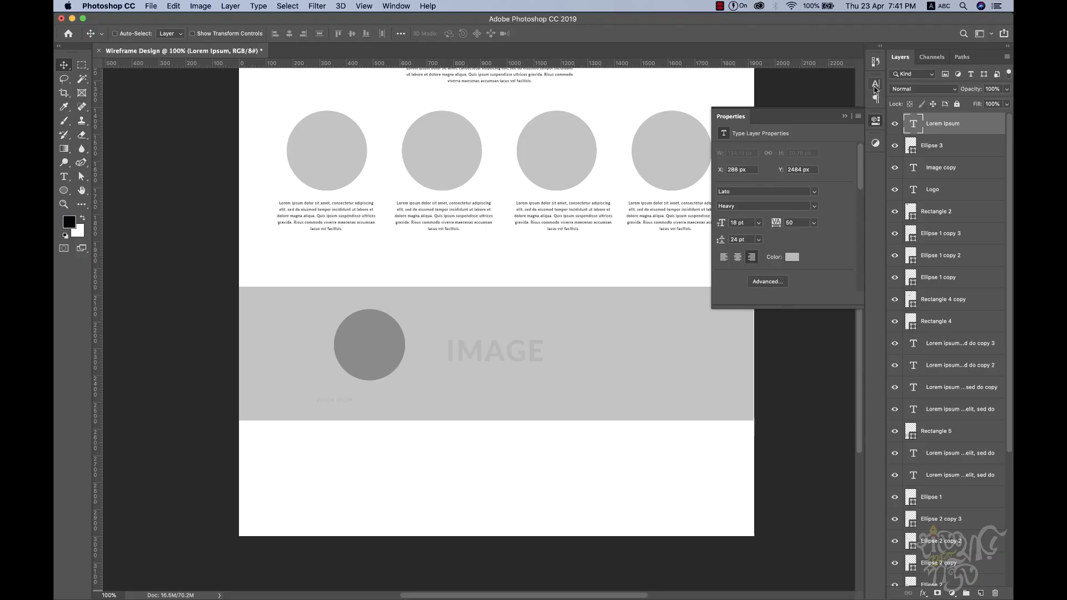
click(874, 83)
click(853, 146)
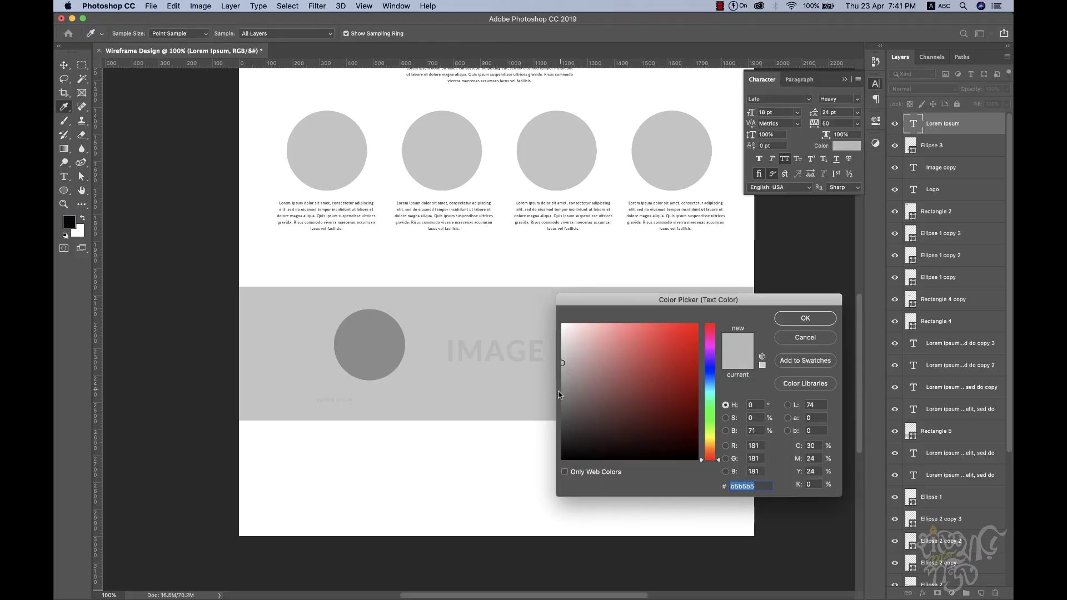
drag(570, 396, 560, 426)
click(805, 318)
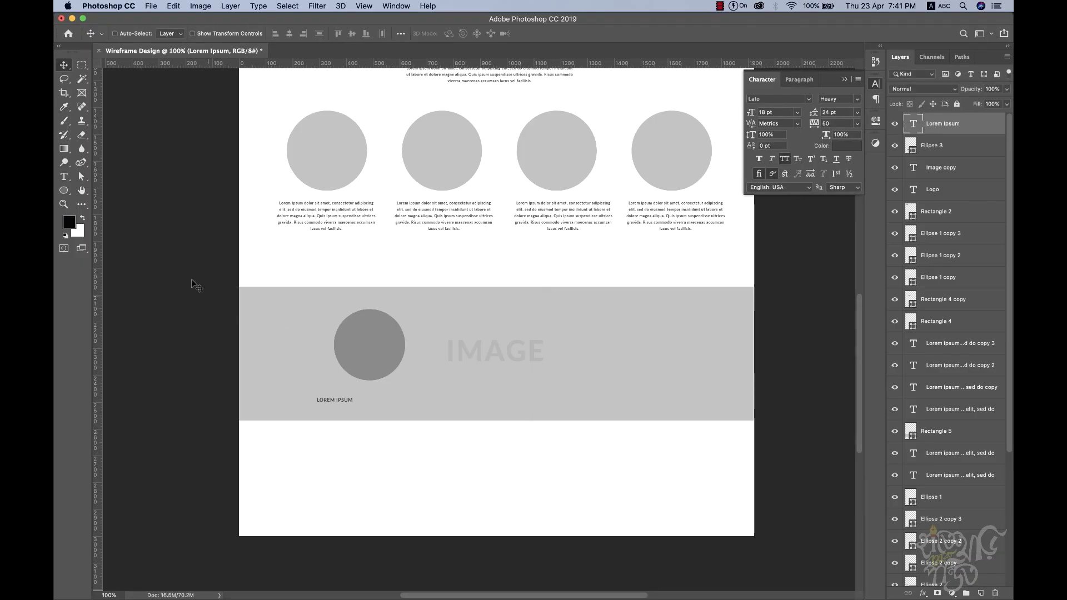
Step: Set the Lorem Ipsum label's font size to 24 pt and centre it just beneath the dark grey circle
click(798, 113)
click(781, 208)
key(shift+Up)
key(shift+Up)
key(shift+Up)
key(shift+Right)
key(shift+Right)
key(shift+Right)
key(shift+Right)
key(shift+Right)
key(shift+Right)
key(shift+Right)
key(shift+Right)
key(shift+Right)
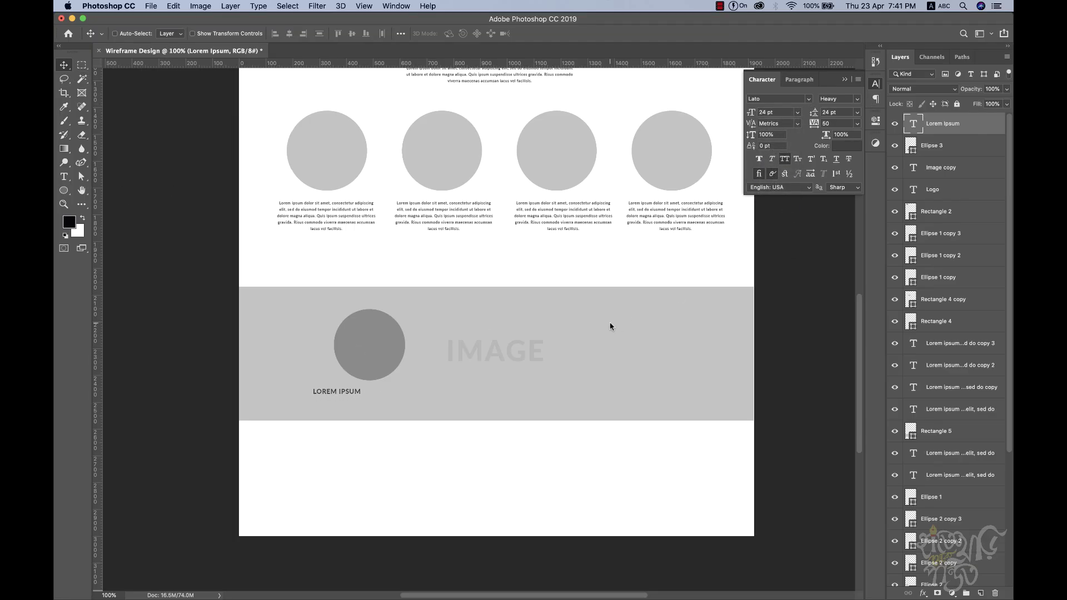
key(shift+Right)
key(shift+Right)
key(shift+Right)
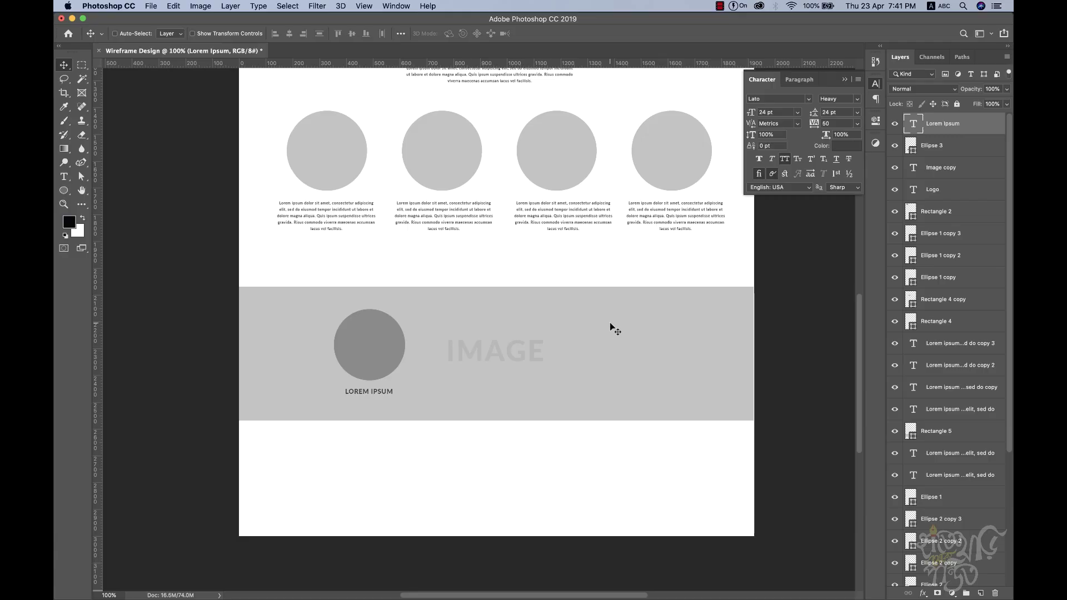
Step: Duplicate the second circle's caption over the lower IMAGE label, bring it to the front and set its size to 18 pt
super+click(436, 208)
drag(437, 205, 500, 343)
key(shift+super+bracketright)
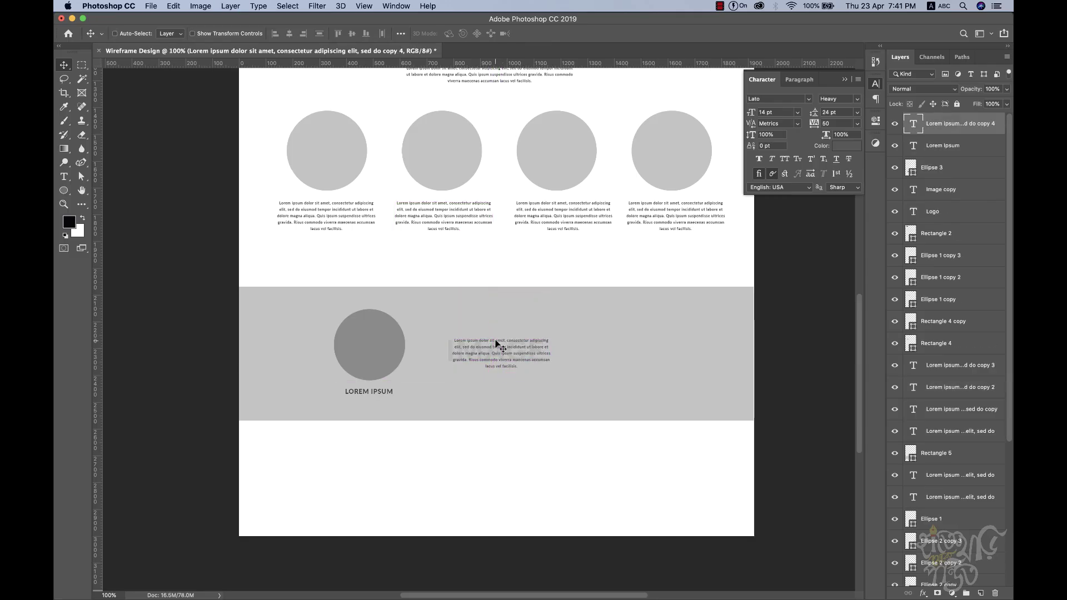
click(797, 113)
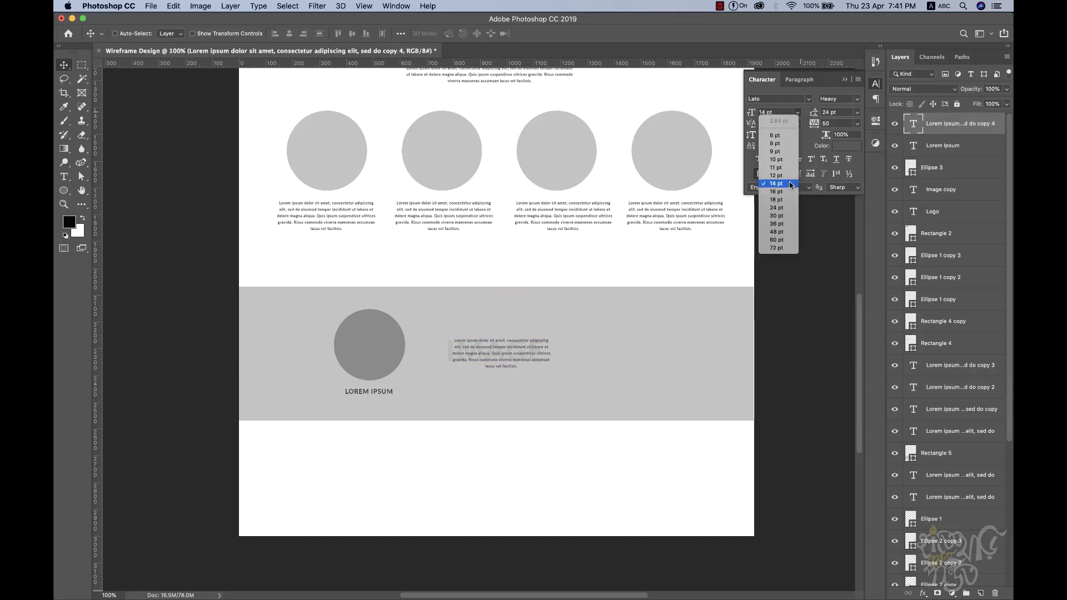
click(785, 201)
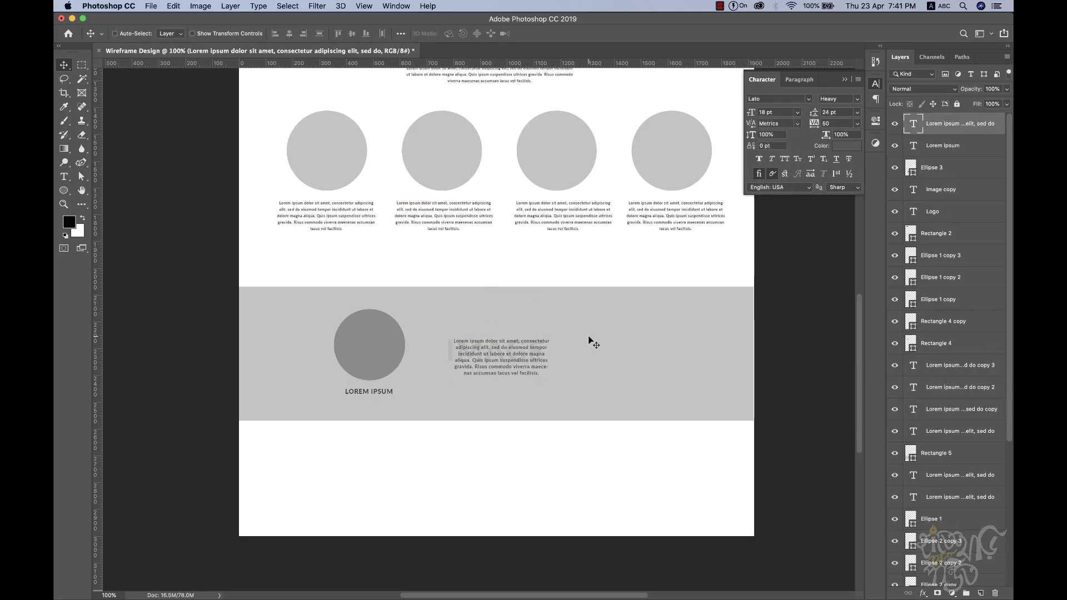
Step: Widen the paragraph box beside the dark grey circle to about 660 px, left-align its text and nudge it up and left
double_click(529, 359)
drag(556, 361, 630, 356)
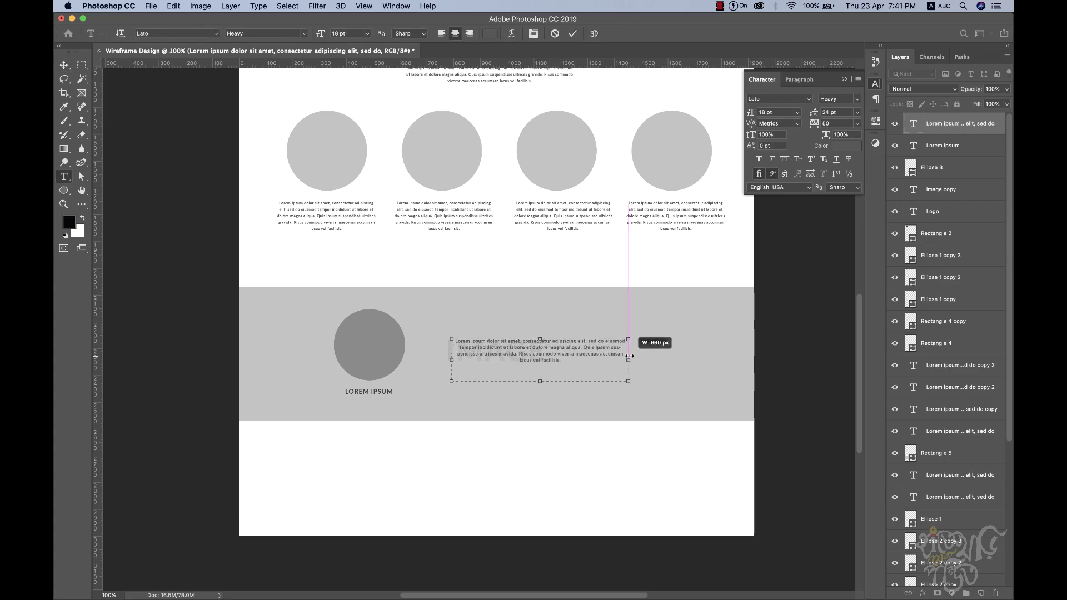
key(super+a)
key(super+c)
click(799, 79)
click(761, 99)
click(64, 65)
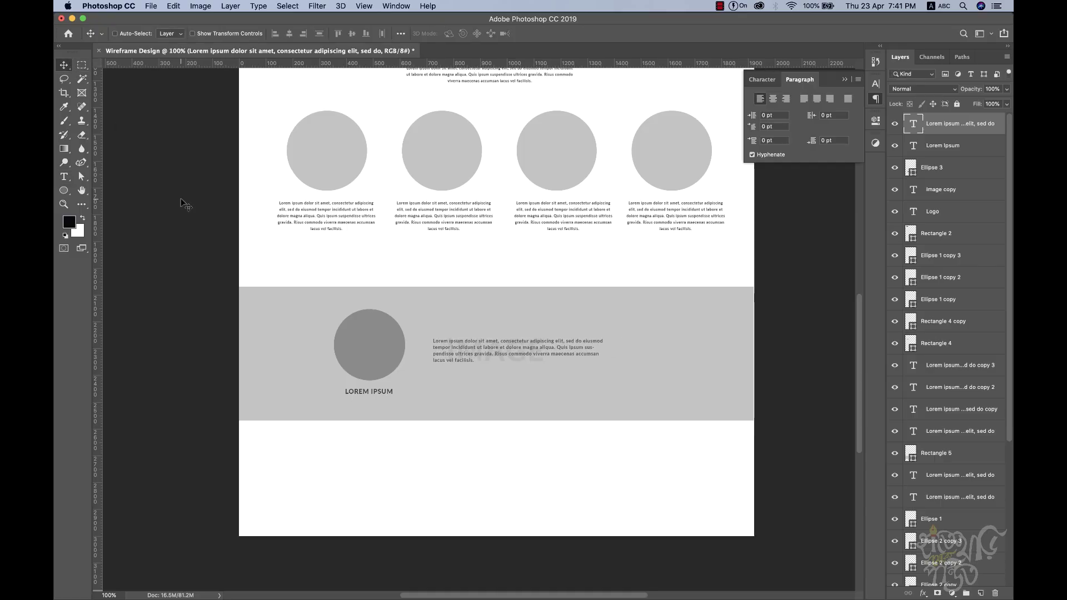
key(shift+Left)
key(shift+Up)
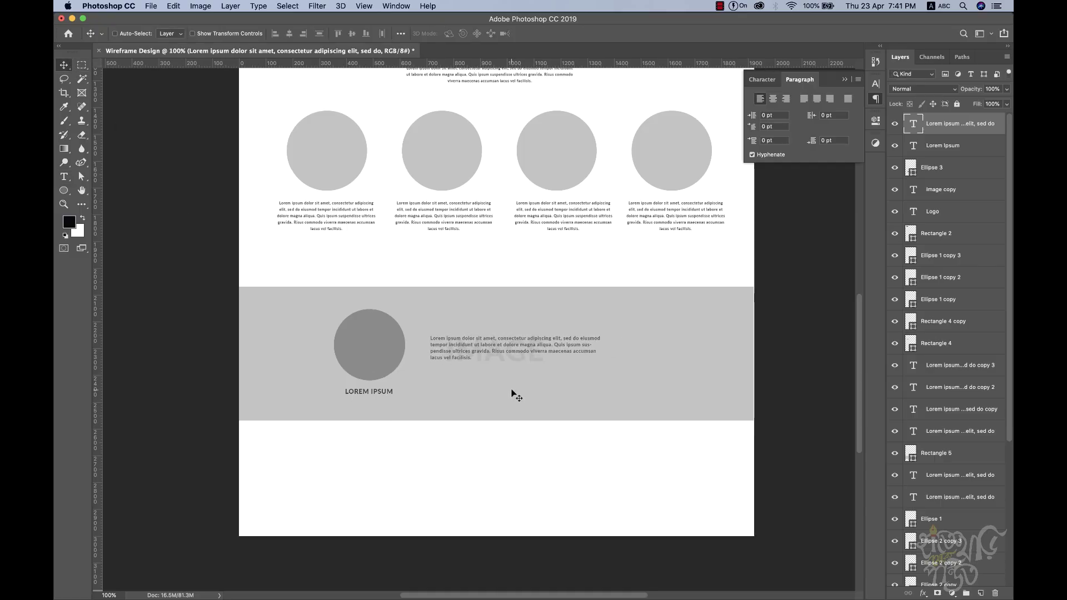
Step: Append a second copy of the lorem ipsum text to the paragraph beside the dark grey circle and widen its box further
double_click(517, 376)
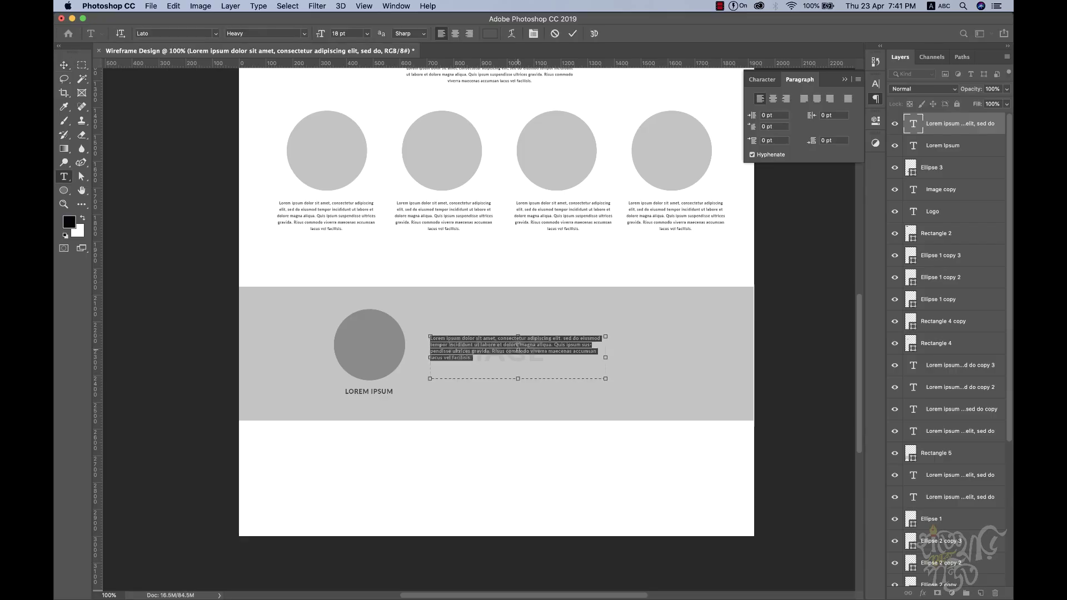
key(super+v)
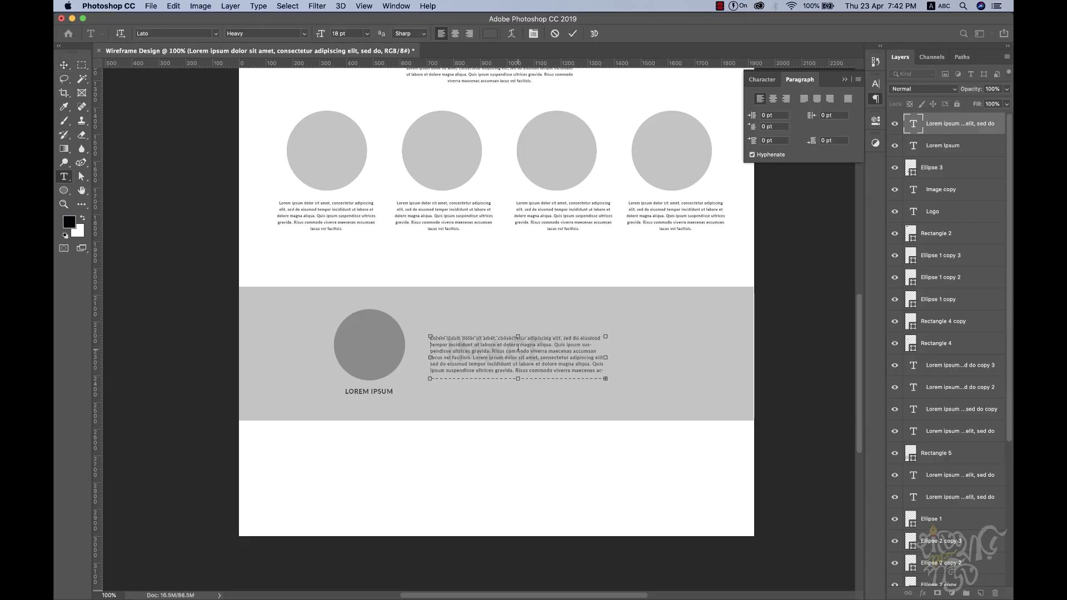
drag(611, 361, 675, 361)
click(63, 65)
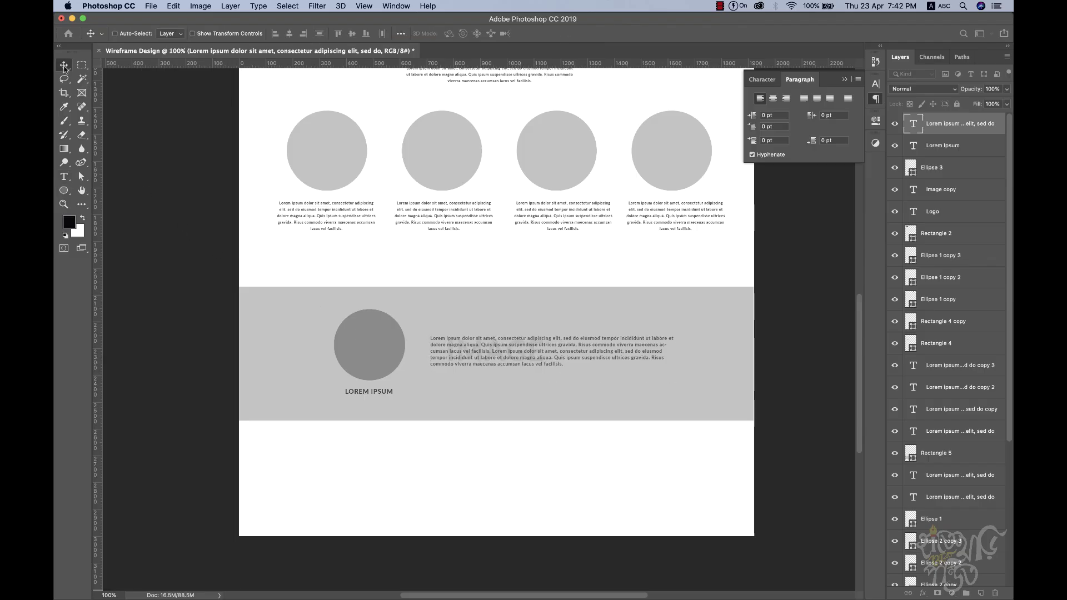
Step: Nudge the paragraph down slightly and duplicate the LOREM IPSUM label above it as a heading aligned with its left edge
drag(465, 407, 466, 382)
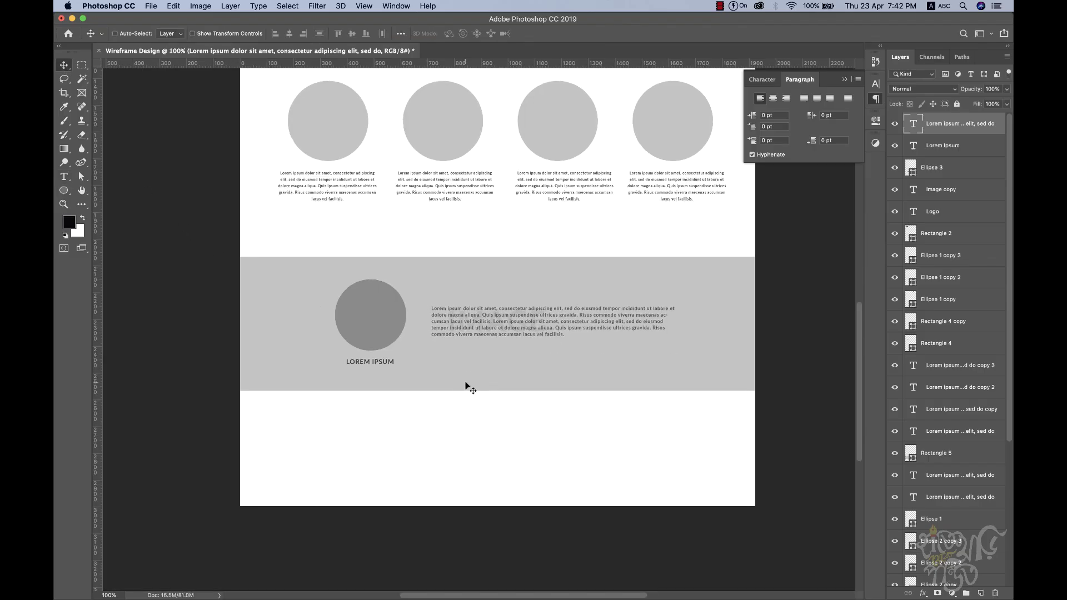
key(Down)
key(Down)
key(Down)
key(Down)
key(Down)
super+click(378, 362)
drag(378, 363, 470, 297)
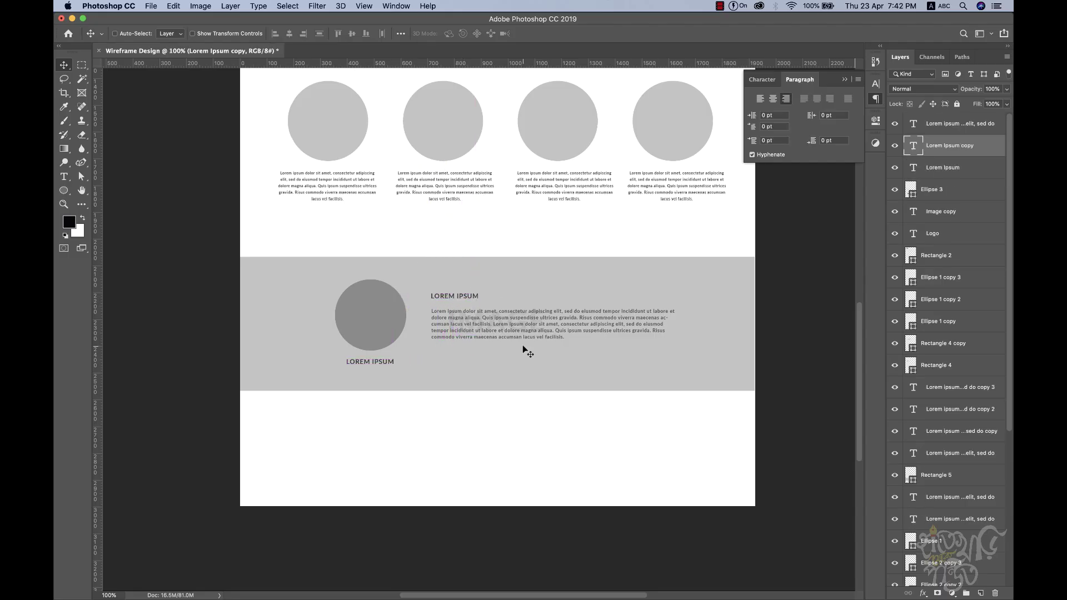
Step: Review the whole wireframe layout, from the header down to the empty area below the lower image section
drag(538, 177, 507, 255)
key(super+minus)
drag(545, 417, 551, 319)
key(super+plus)
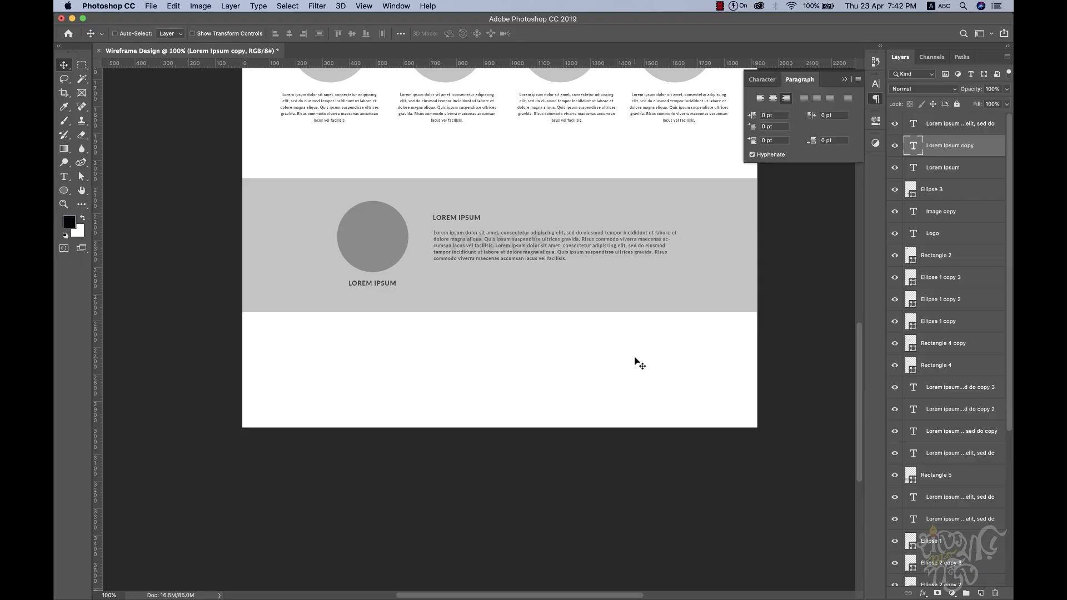
key(super+minus)
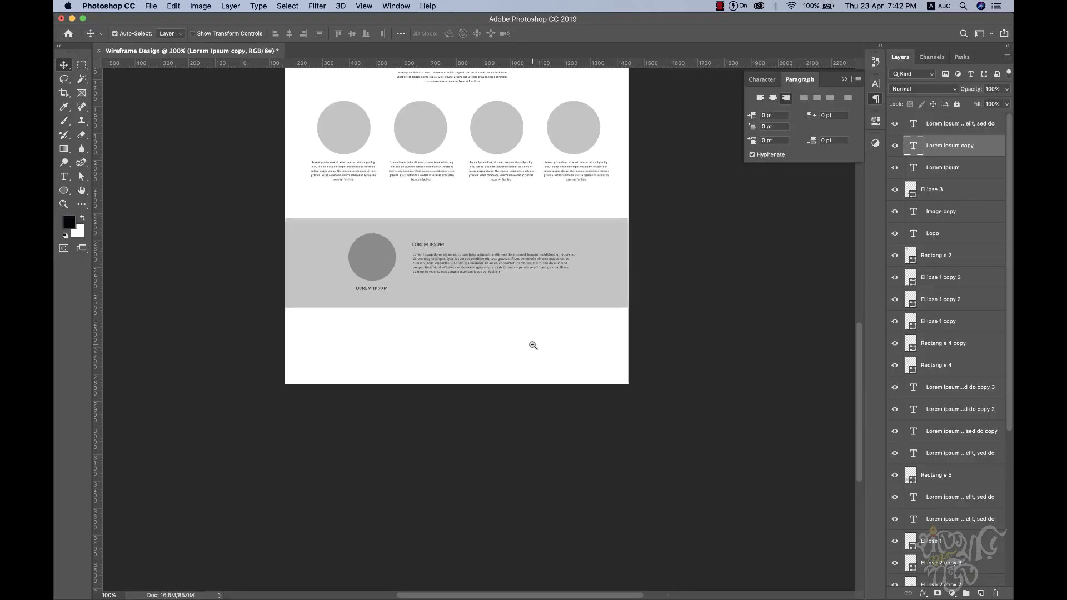
scroll(534, 361, up, 3)
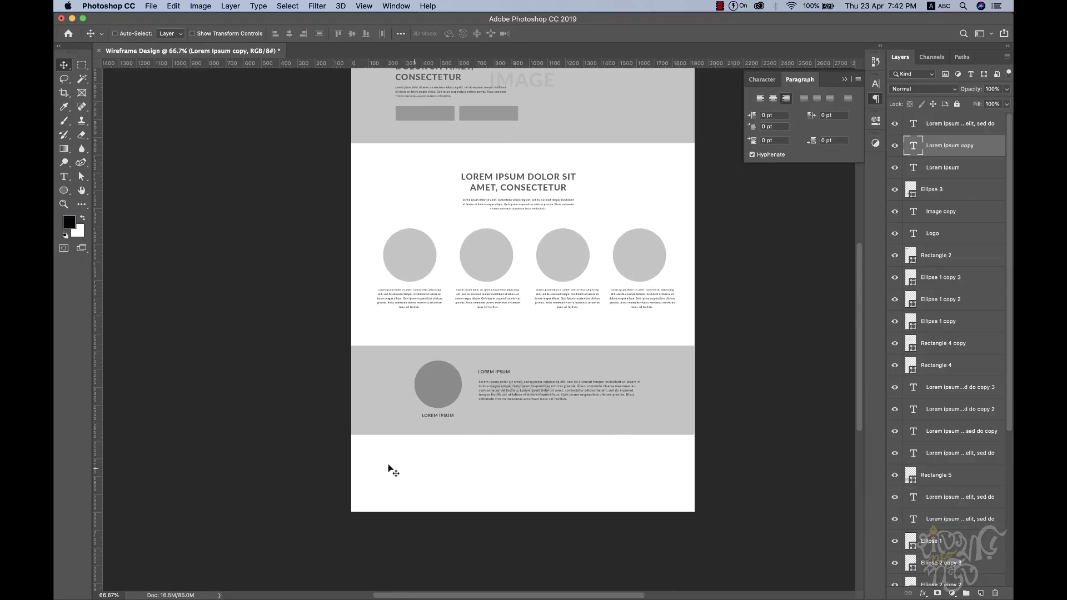
scroll(574, 381, up, 3)
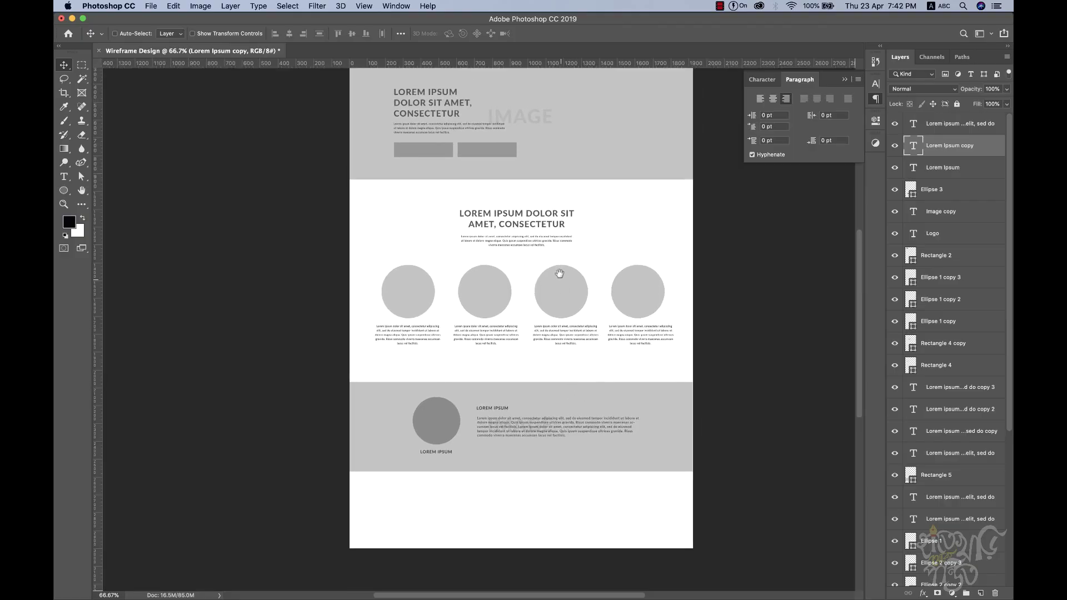
drag(561, 278, 550, 316)
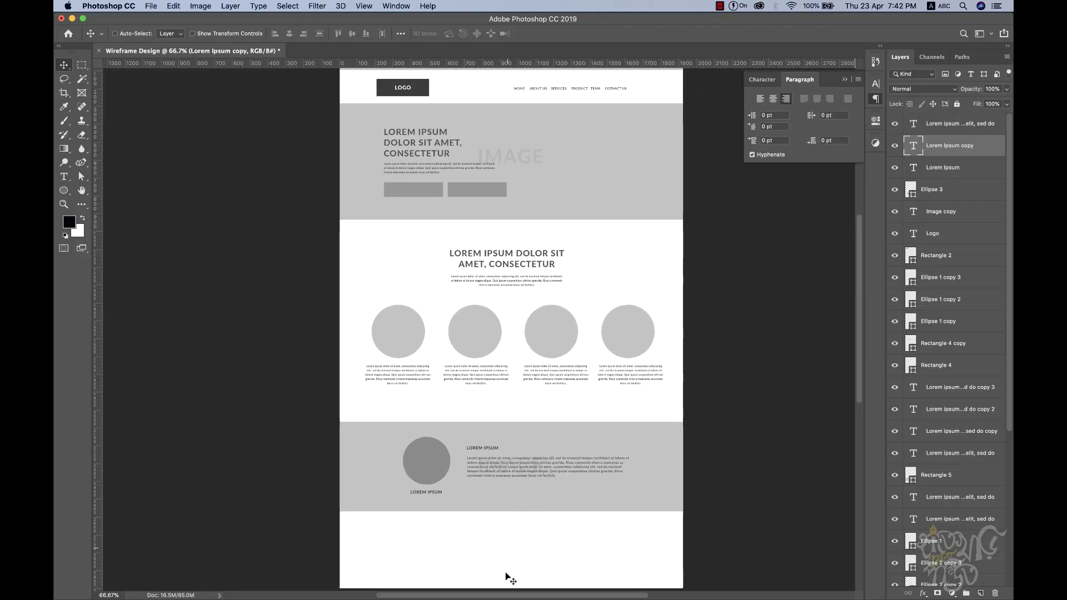
scroll(549, 526, down, 1)
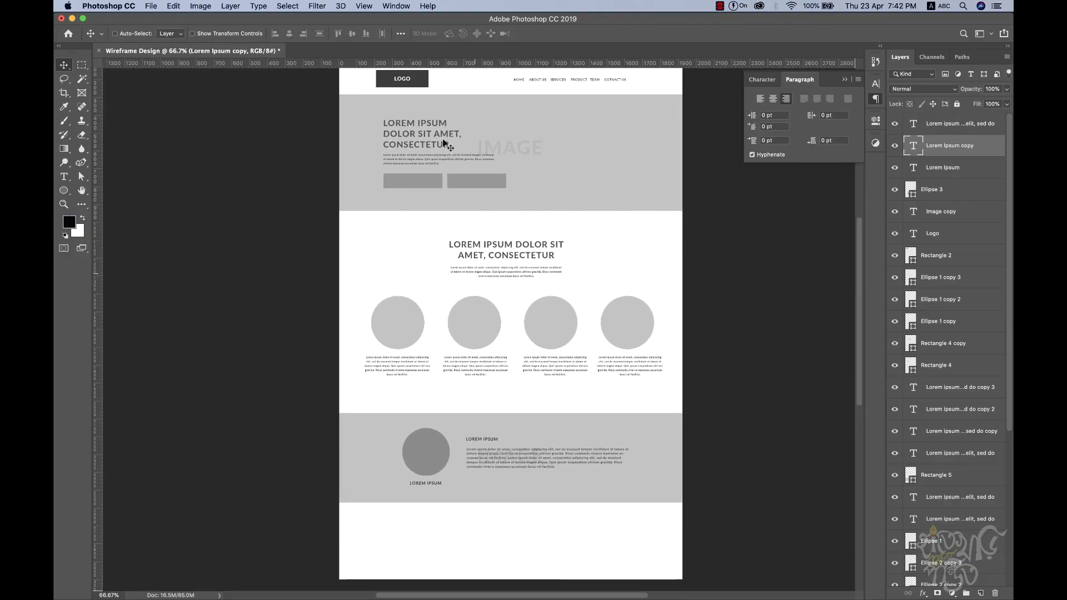
Step: Duplicate the header's LOGO box and text into the empty area below the lower image section, repeating it to form a row of four
super+click(411, 83)
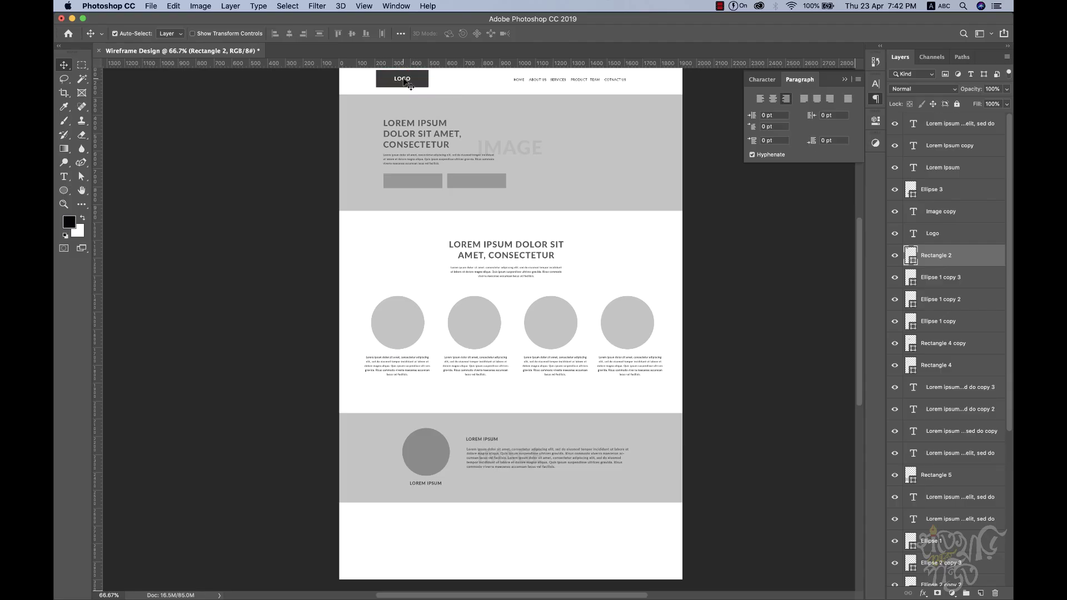
shift+super+click(404, 81)
drag(407, 79, 428, 550)
scroll(493, 452, down, 3)
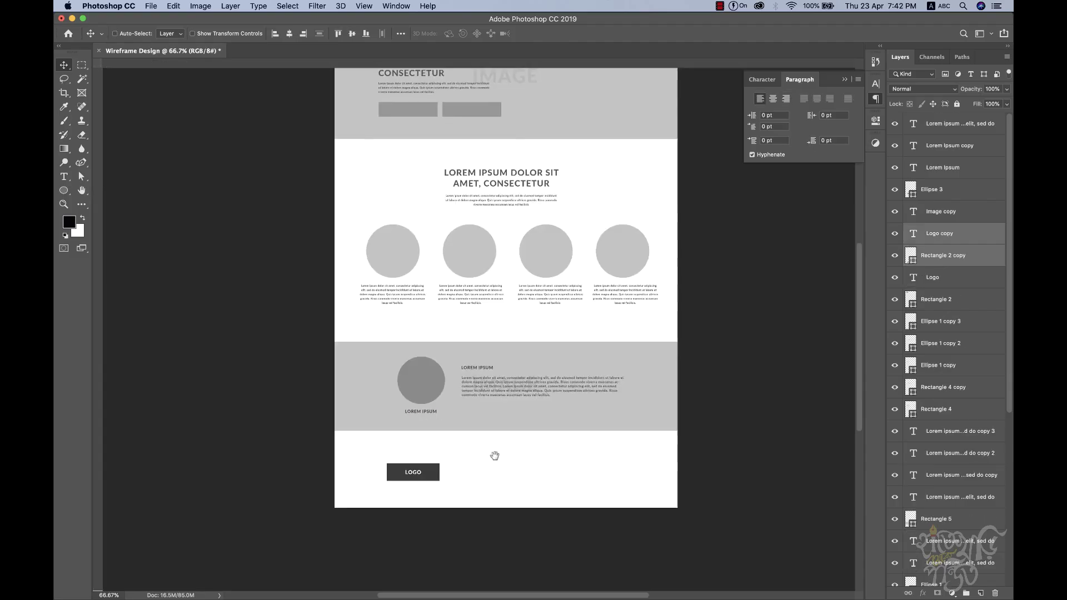
key(super+equal)
drag(337, 439, 658, 441)
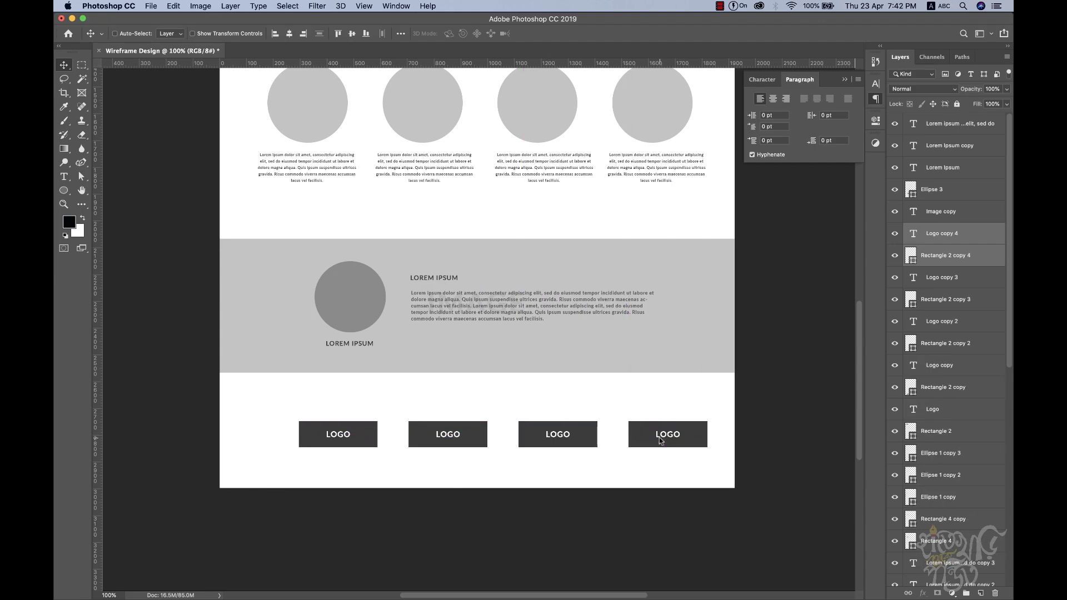
Step: Select the layers from Logo copy 4 down to Logo and shift the row of four logo boxes left to centre it on the page
click(951, 303)
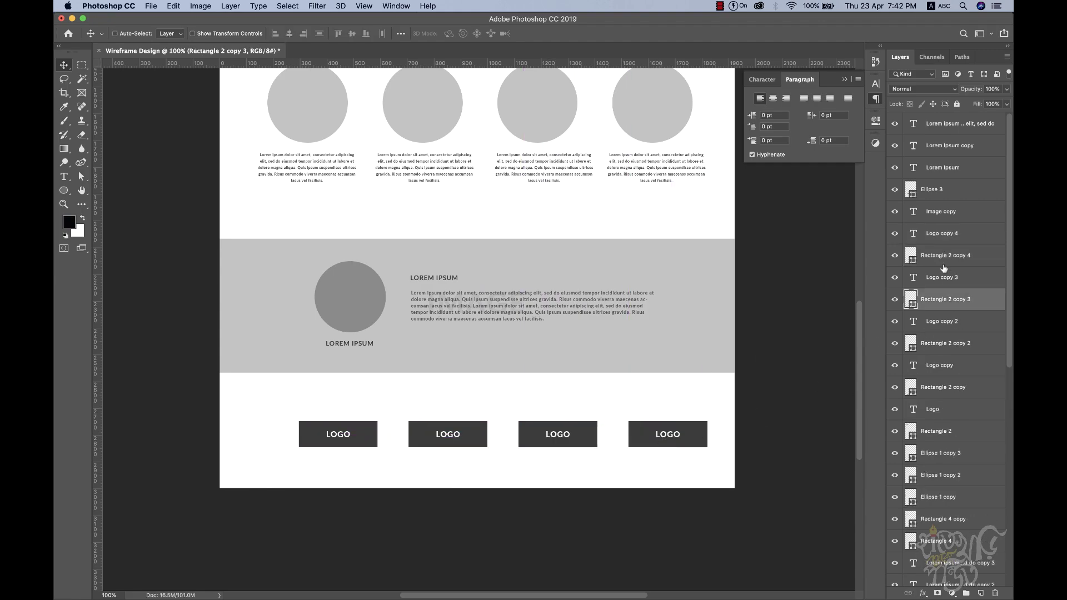
click(944, 235)
shift+click(948, 415)
key(shift+Left)
key(shift+Left)
key(shift+Left)
key(shift+Left)
key(shift+Left)
key(shift+Left)
key(shift+Left)
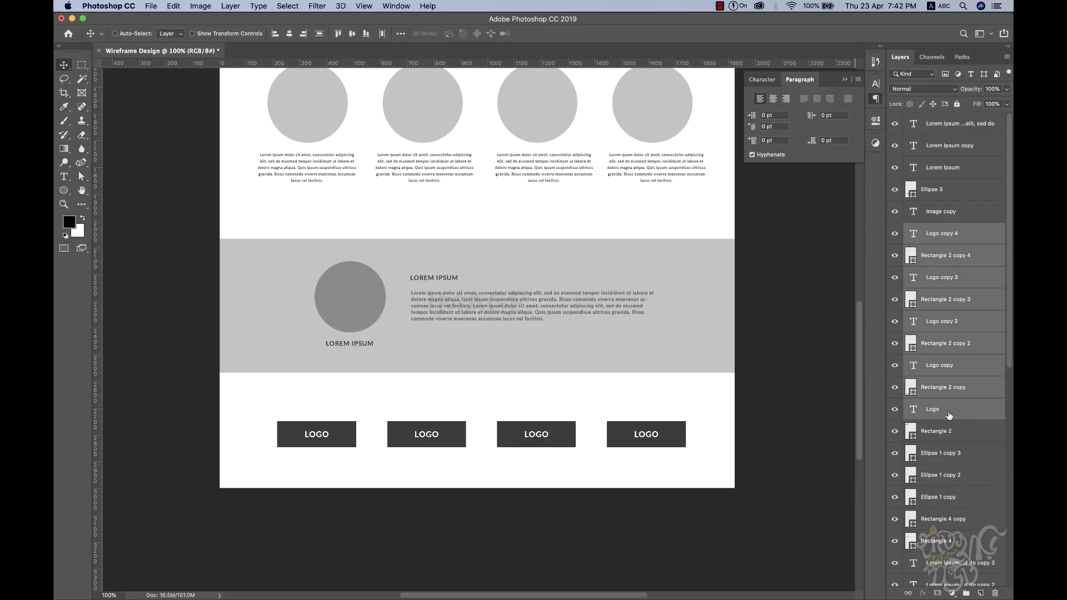
key(Left)
key(Left)
key(Left)
key(Left)
key(Left)
Step: Extend the canvas height downward to 3500 px, keeping the top edge anchored
scroll(565, 436, down, 3)
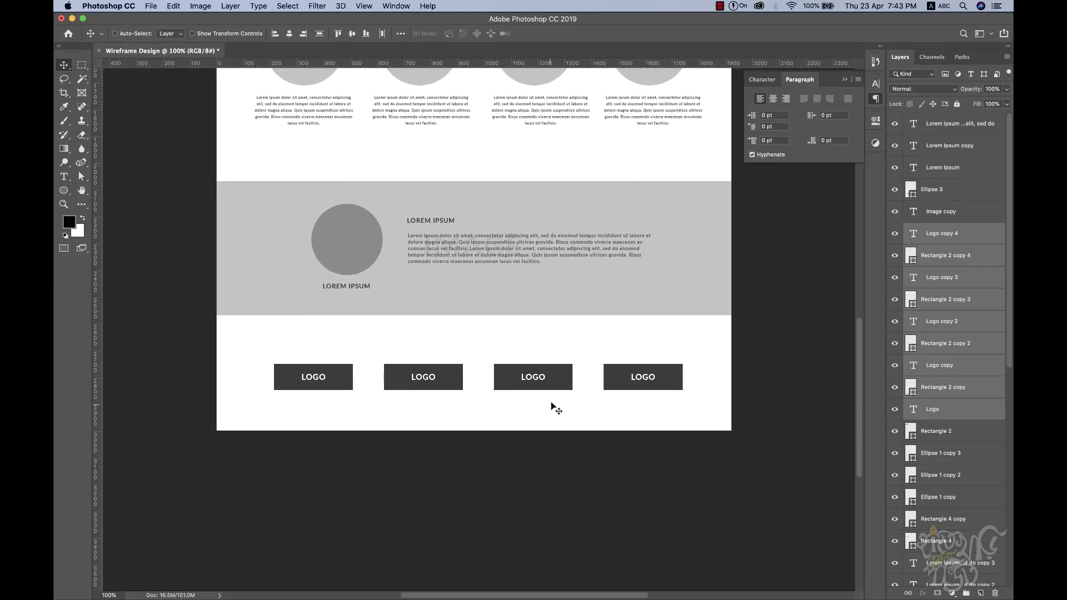
alt+super+click(437, 255)
alt+super+click(437, 255)
drag(531, 419, 482, 312)
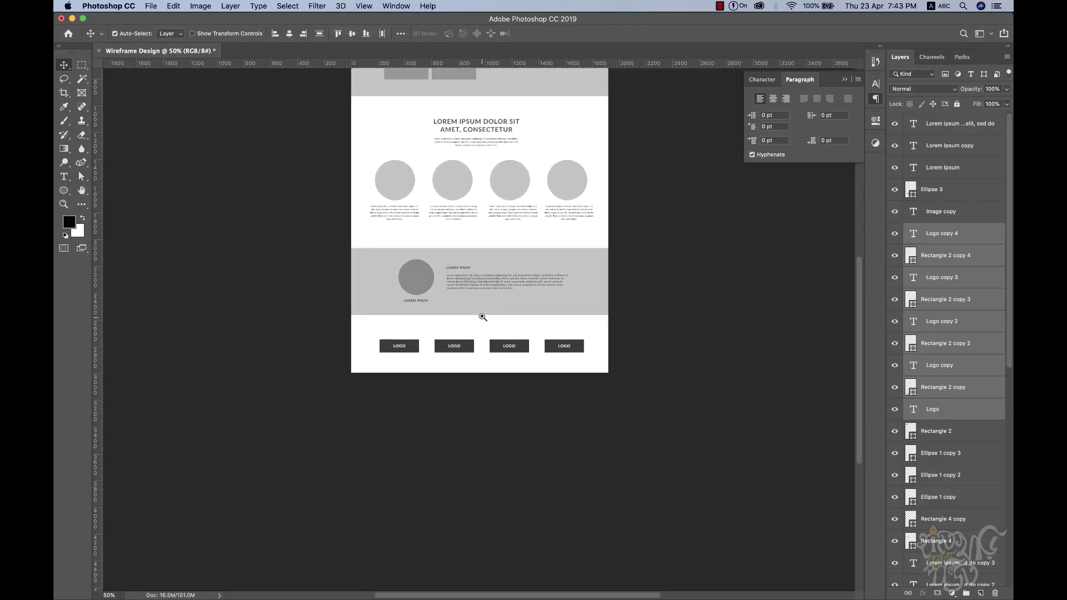
key(super+plus)
key(super+plus)
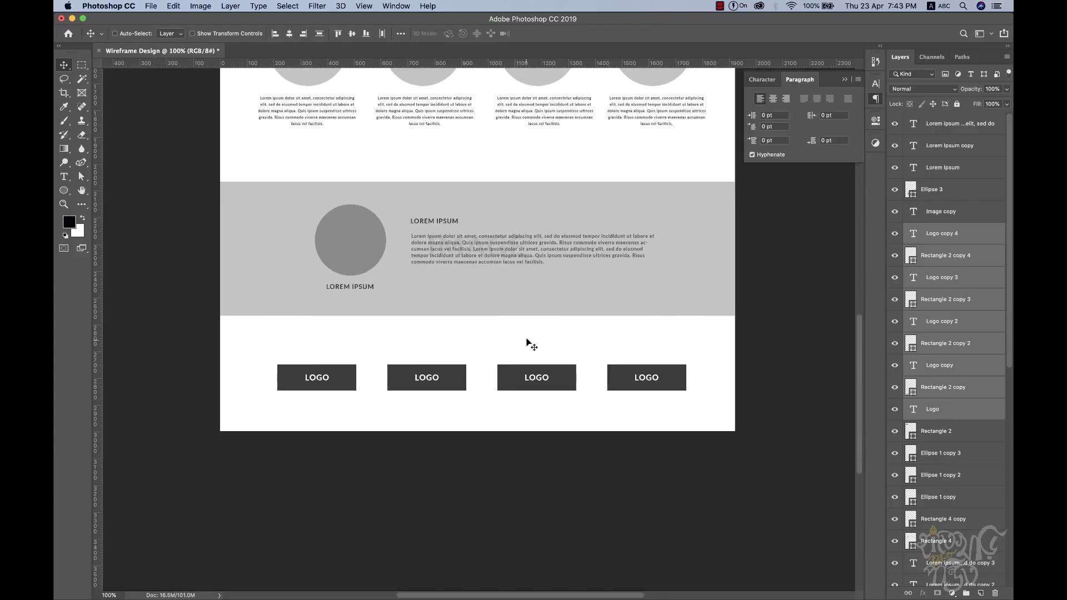
click(201, 6)
click(233, 99)
click(522, 271)
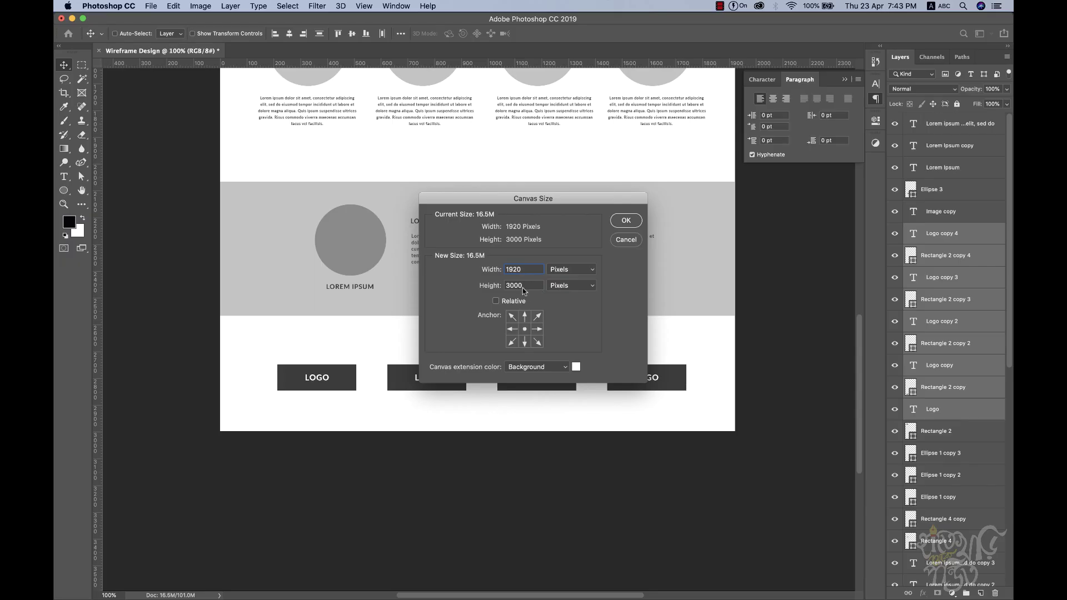
click(525, 317)
double_click(525, 285)
key(Right)
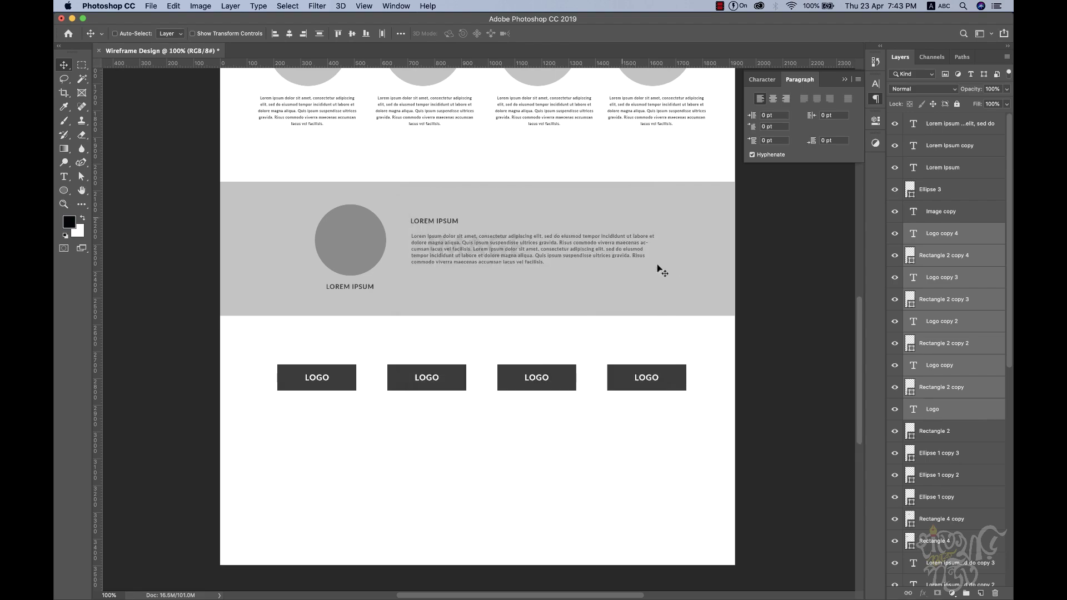
Step: Create a 1920 × 500 px dark grey rectangle and align it with the bottom of the canvas as the footer
scroll(542, 398, down, 3)
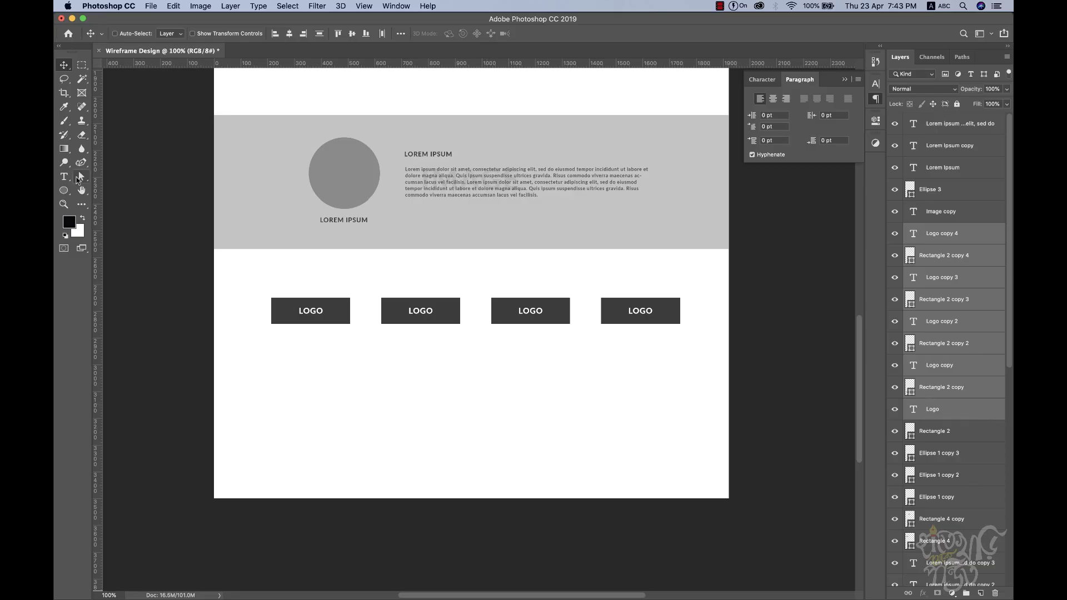
click(62, 191)
click(92, 189)
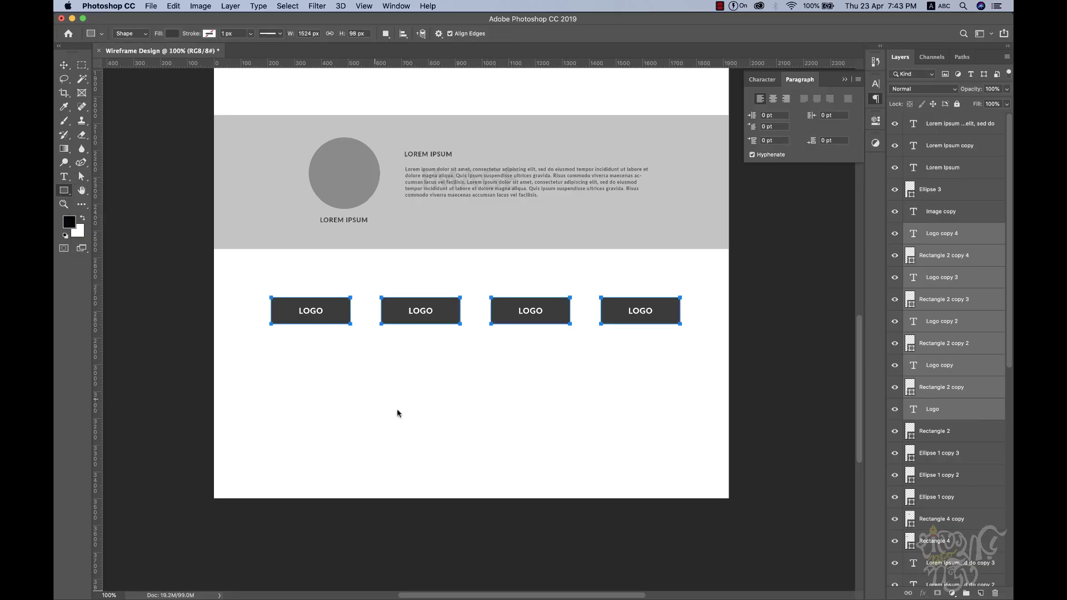
click(530, 457)
text(1920)
key(Tab)
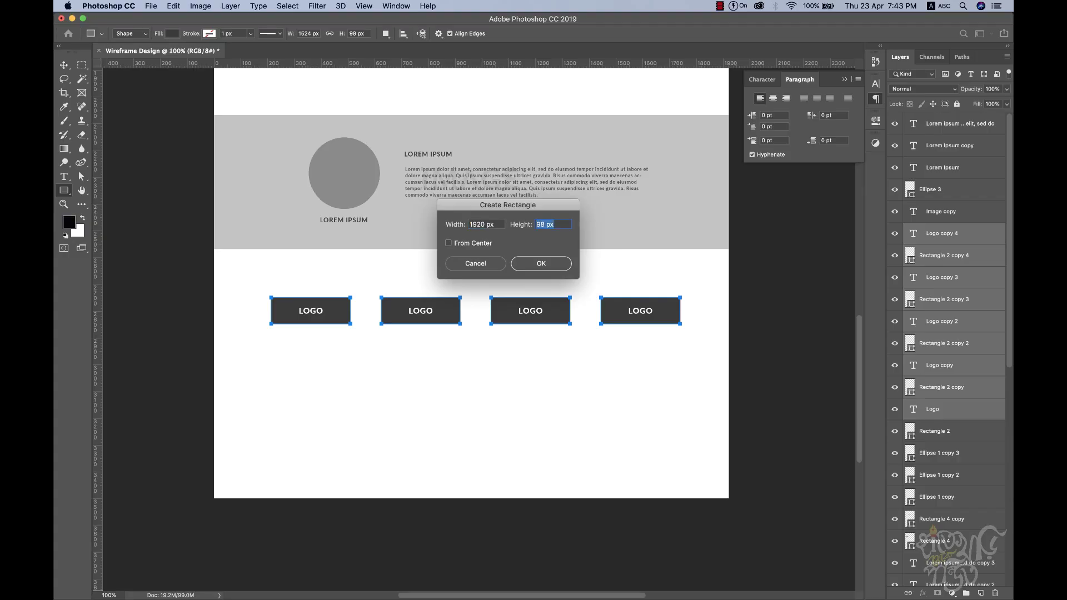
text(500)
key(Return)
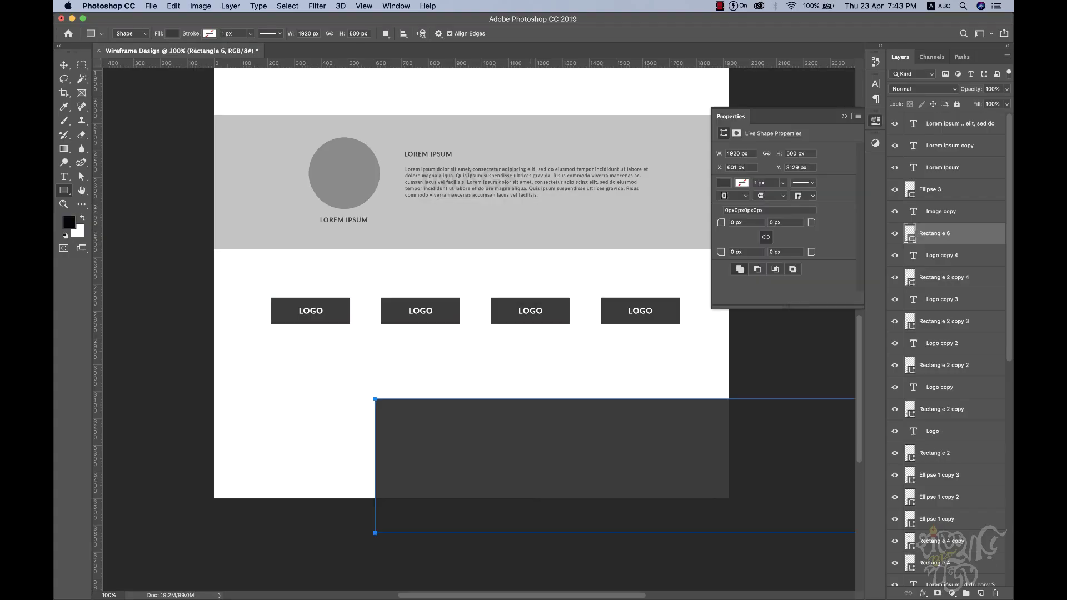
click(64, 65)
drag(556, 441, 405, 400)
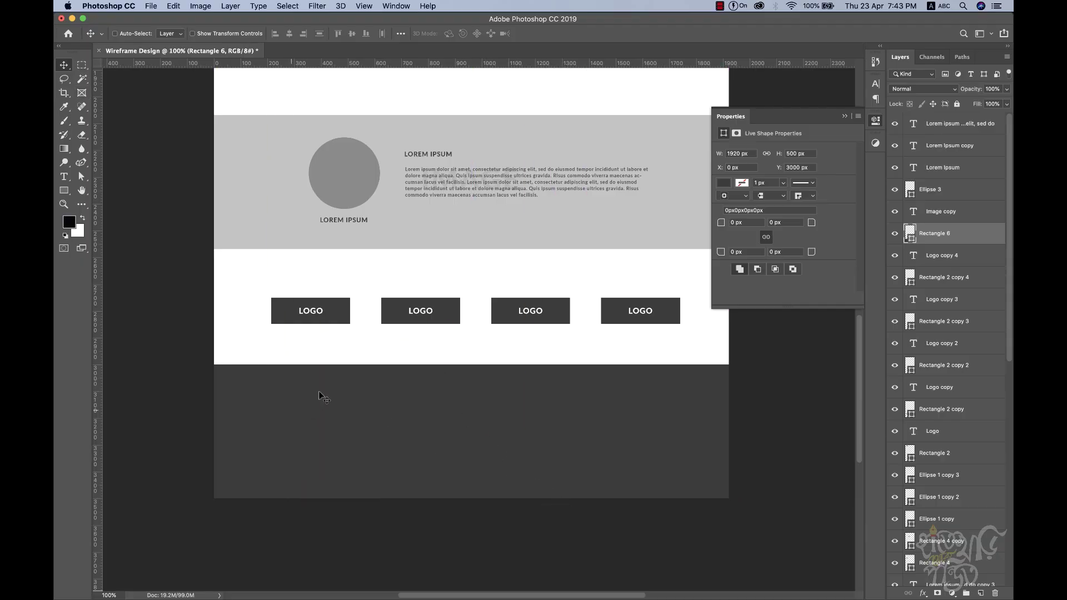
Step: Duplicate the LOREM IPSUM heading and its paragraph from the lower image section into the dark footer, near the first logo's left edge
scroll(493, 226, down, 1)
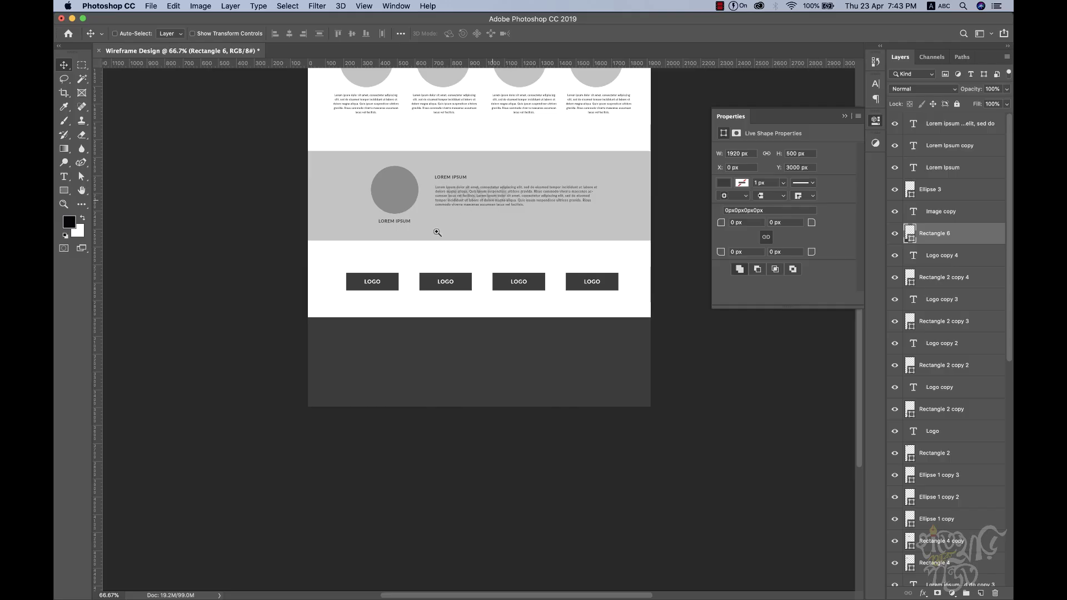
scroll(465, 210, up, 1)
scroll(488, 286, up, 2)
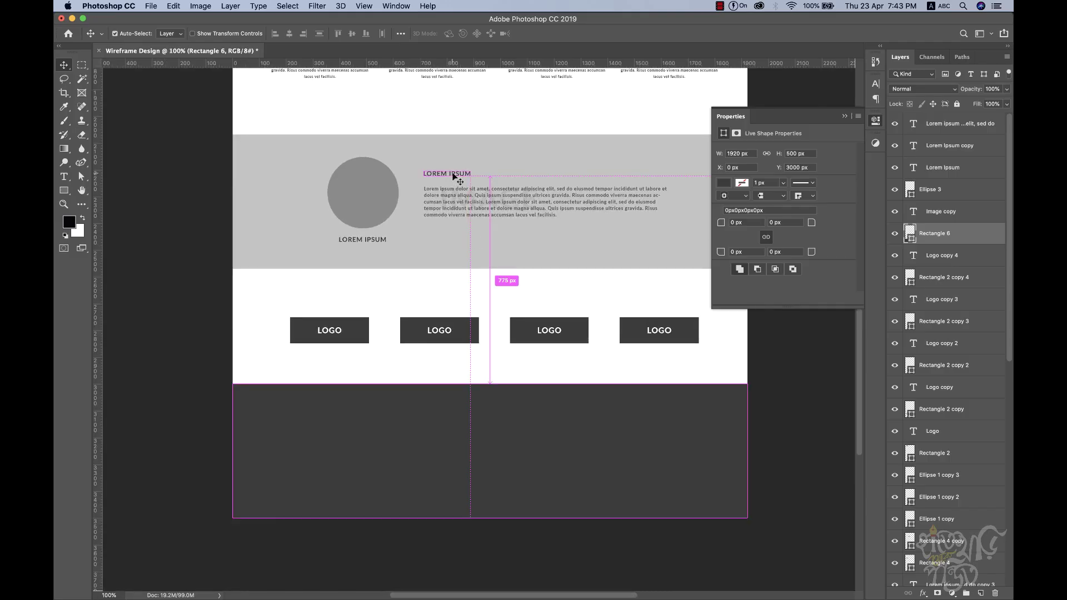
click(453, 177)
shift+click(448, 193)
drag(448, 193, 340, 448)
key(super+z)
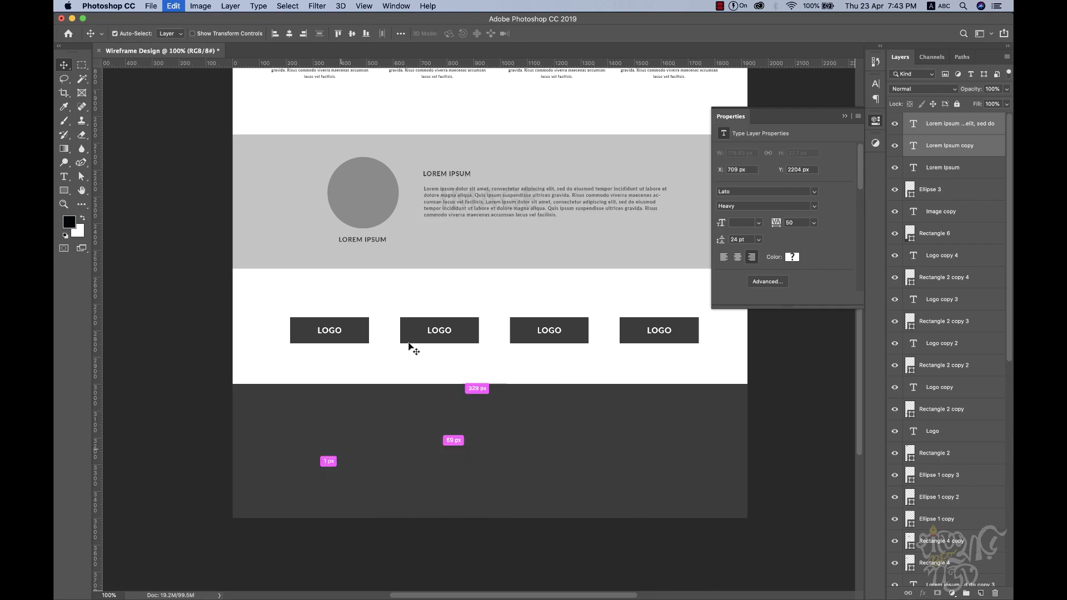
drag(470, 190, 337, 434)
key(super)
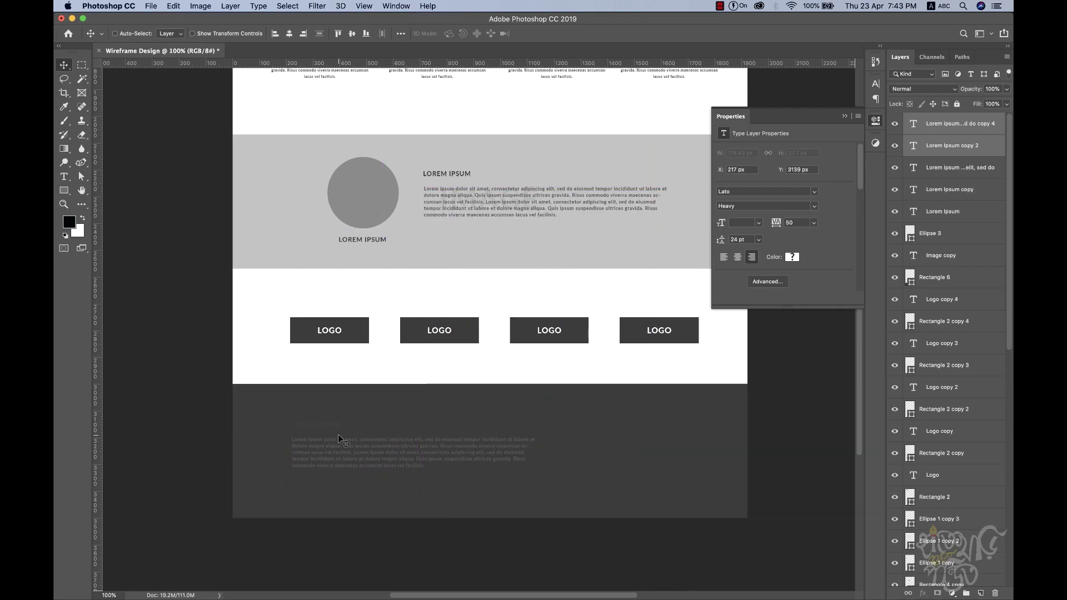
Step: Set the colour of the footer's heading and paragraph text to light grey e5e5e5
click(875, 84)
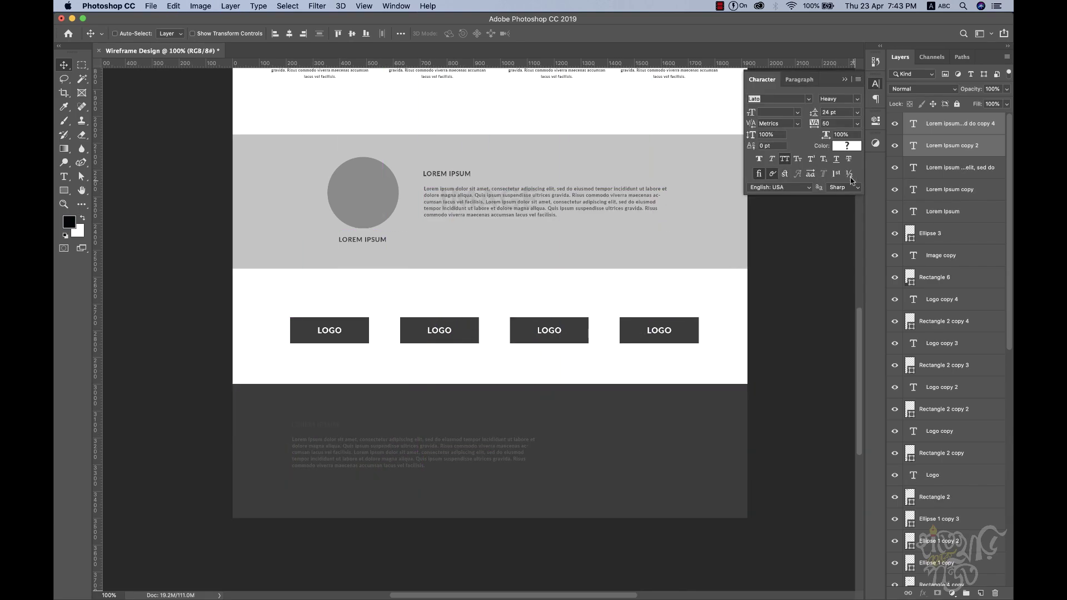
click(847, 145)
click(543, 369)
drag(624, 367, 554, 337)
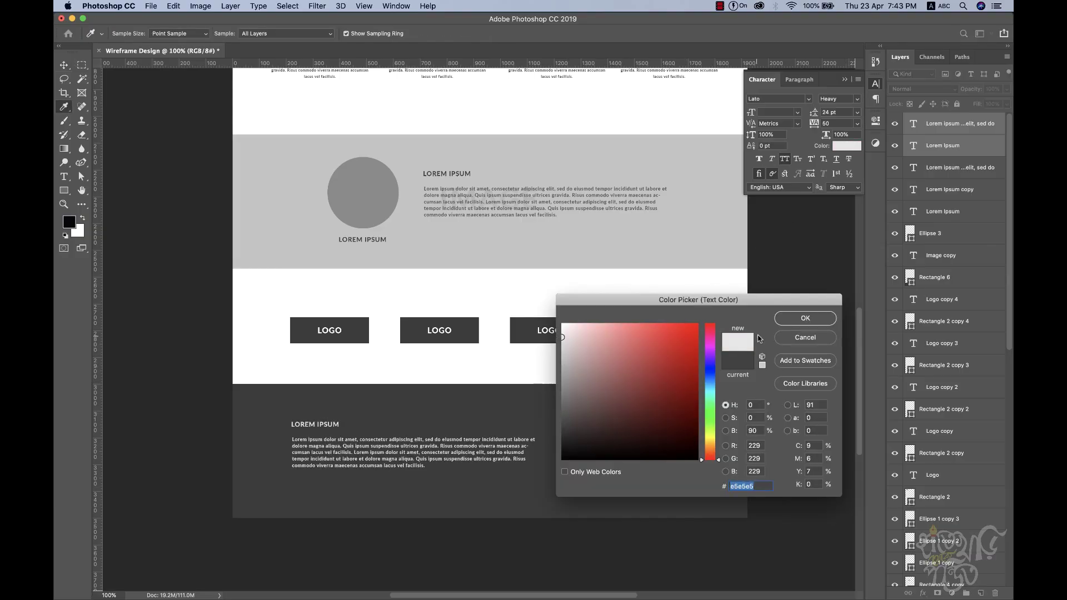
click(802, 318)
Step: Narrow the footer paragraph's text box to a column about 400 px wide beneath its heading
key(t)
click(464, 451)
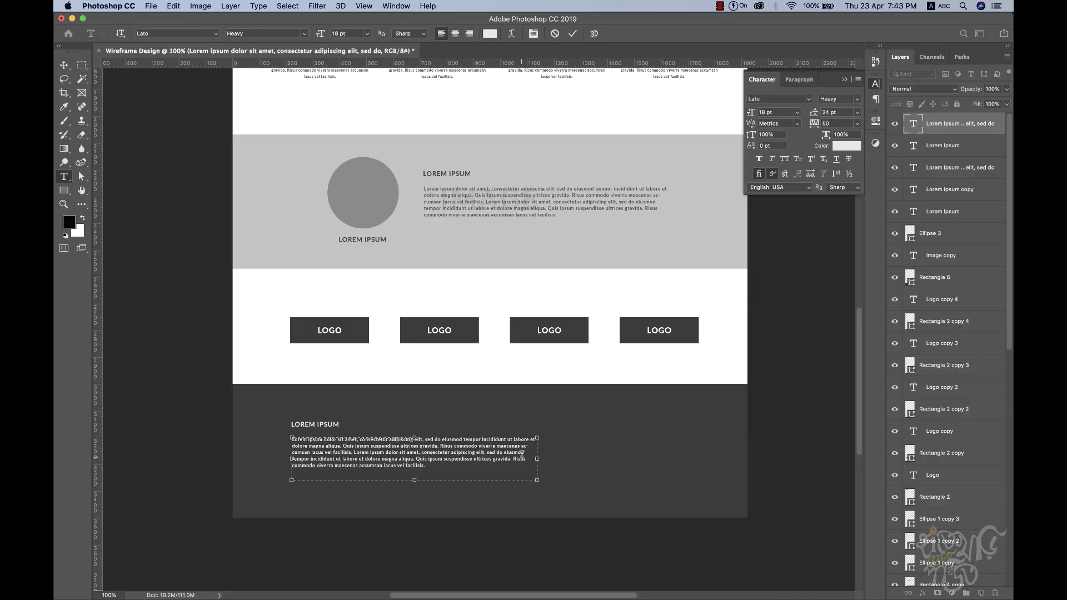
drag(537, 460, 399, 459)
click(64, 65)
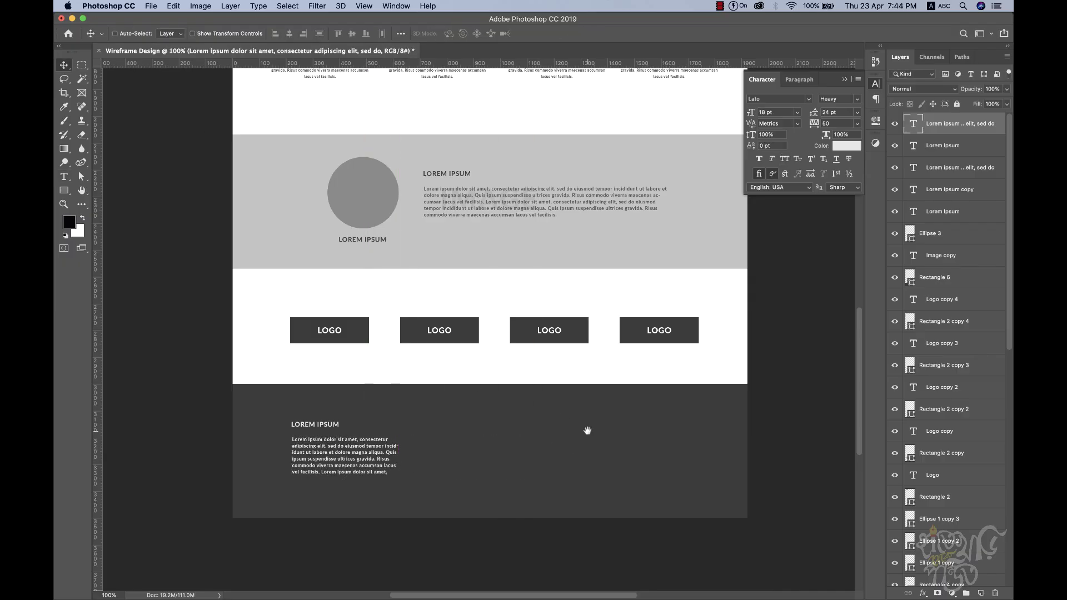
Step: Duplicate the footer's LOREM IPSUM heading into a vertical column of four copies beside the paragraph
drag(583, 431, 548, 425)
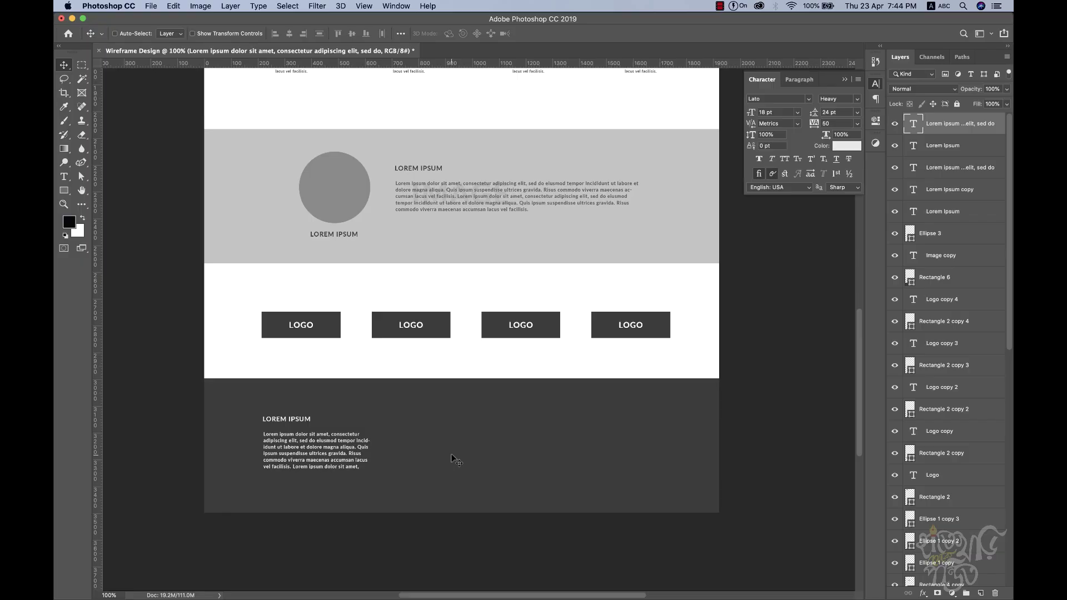
super+click(304, 420)
drag(338, 419, 445, 470)
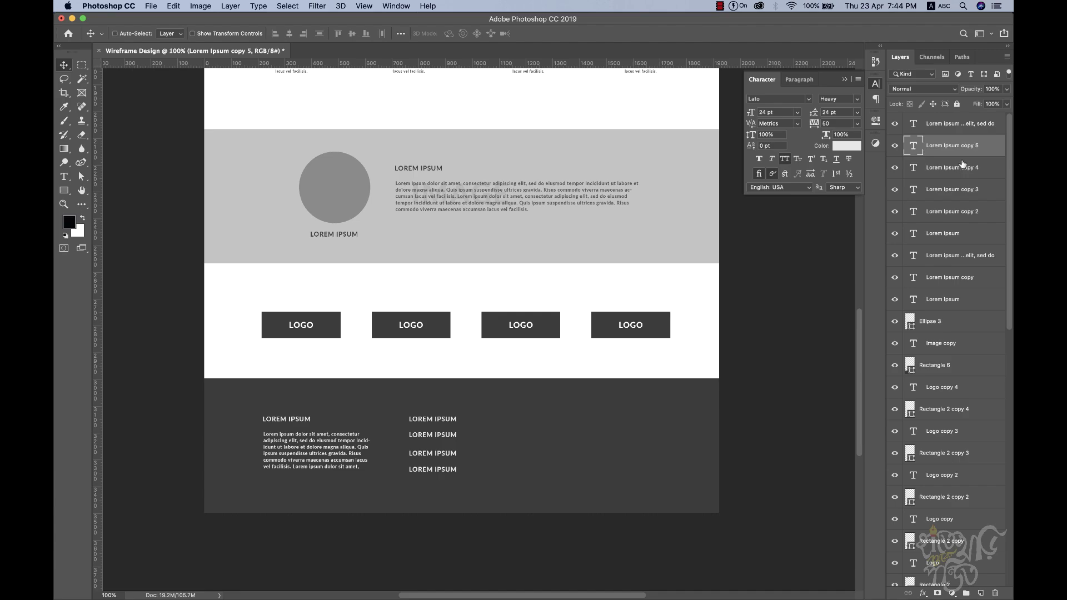
Step: Distribute the four stacked footer headings evenly in height, and duplicate that column twice to make three link columns
shift+click(971, 209)
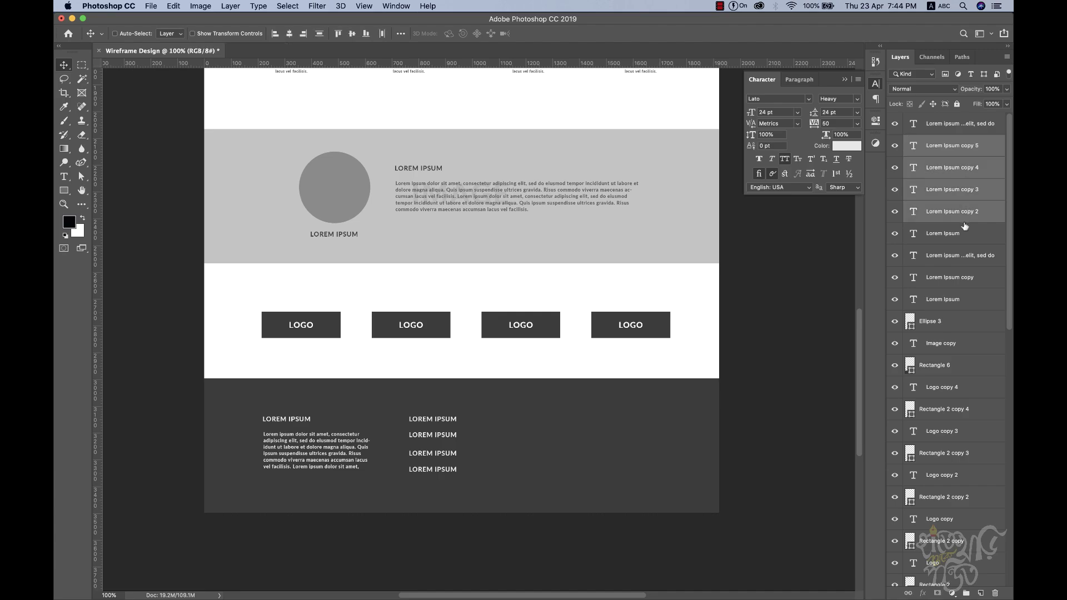
click(401, 33)
click(369, 99)
click(524, 41)
drag(473, 424, 585, 424)
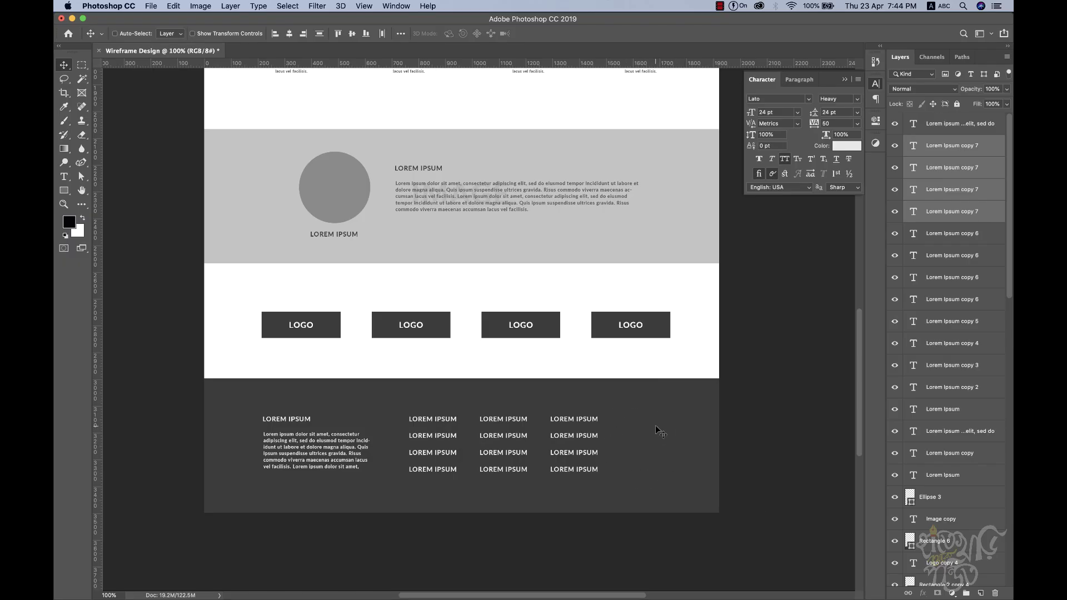
Step: Draw an 80 × 80 px light grey circle in the footer beside the third link column
alt+click(657, 274)
alt+click(657, 274)
drag(524, 209, 539, 260)
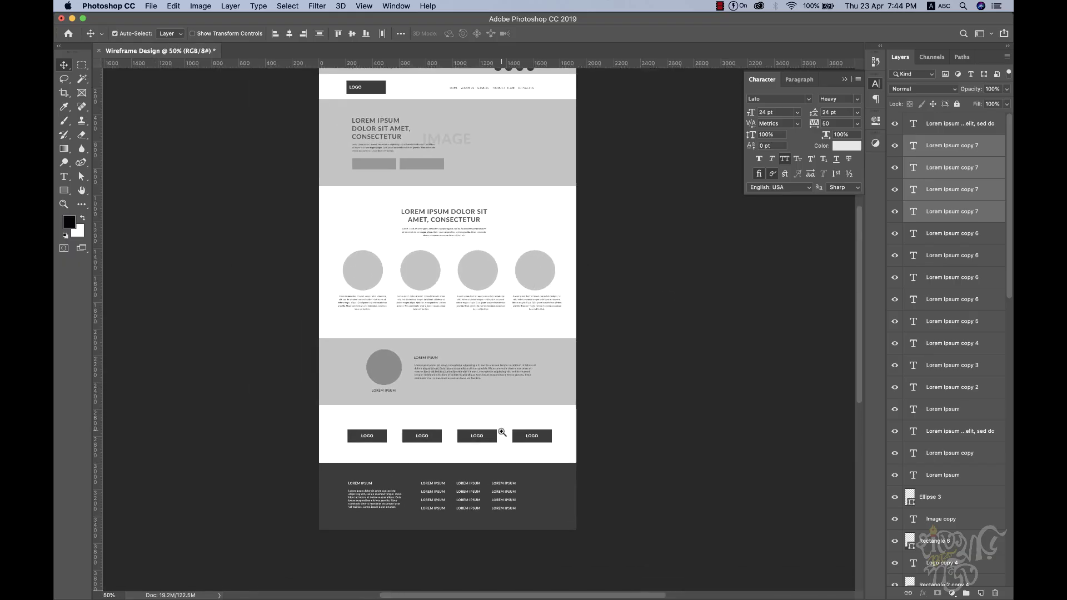
super+click(502, 431)
super+click(492, 496)
drag(538, 519, 626, 433)
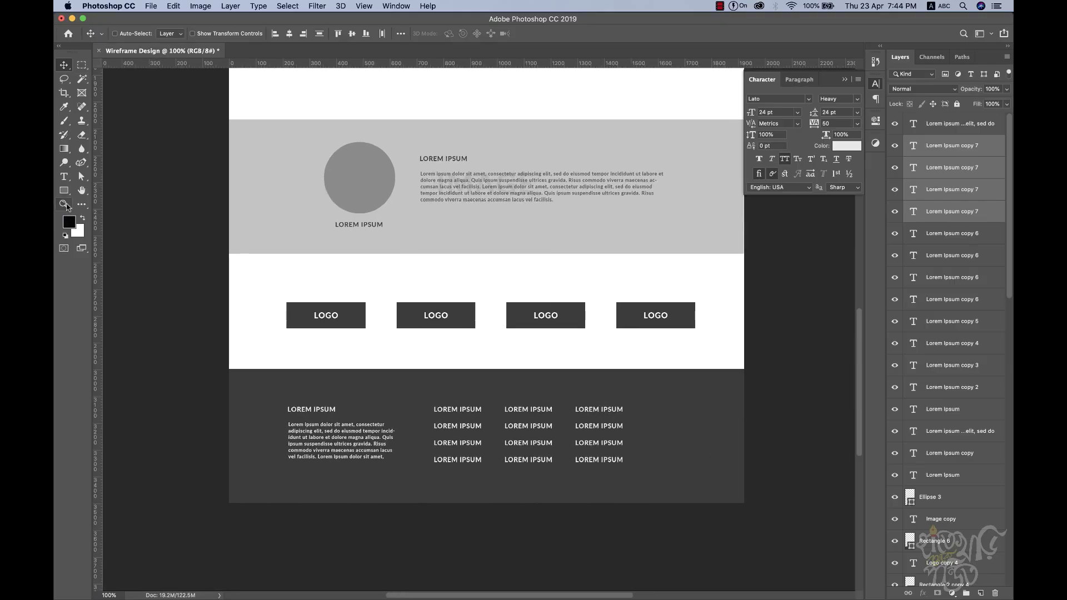
drag(69, 196, 108, 215)
drag(644, 415, 664, 440)
click(64, 65)
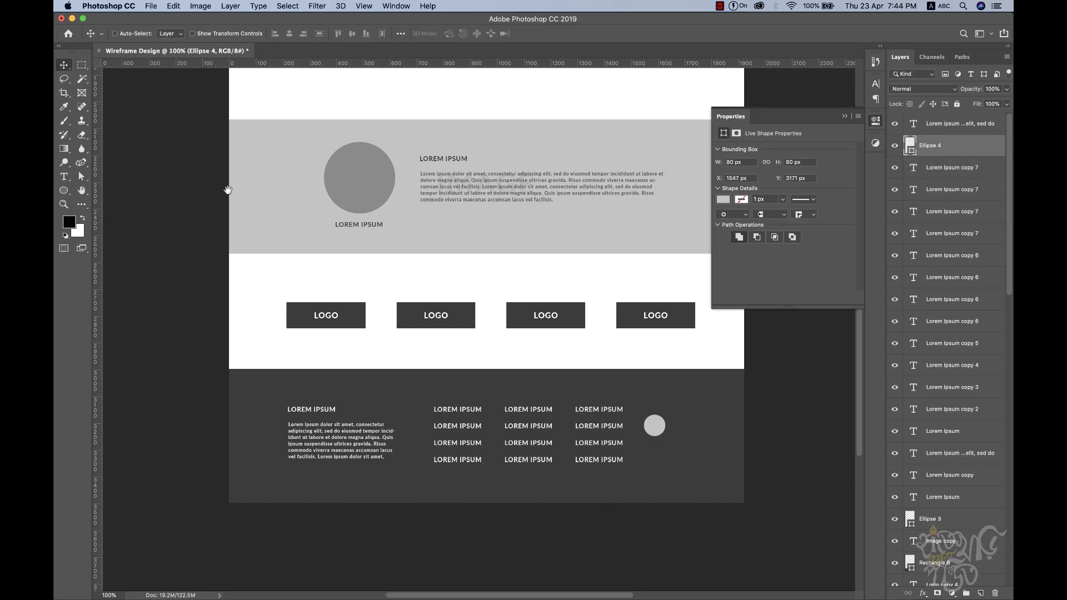
Step: Lower the footer circle, duplicate it twice into an evenly spaced row, and place a copy of the LOREM IPSUM heading centred above
scroll(720, 467, up, 1)
scroll(590, 411, right, 2)
key(super)
drag(541, 377, 606, 417)
drag(596, 412, 659, 421)
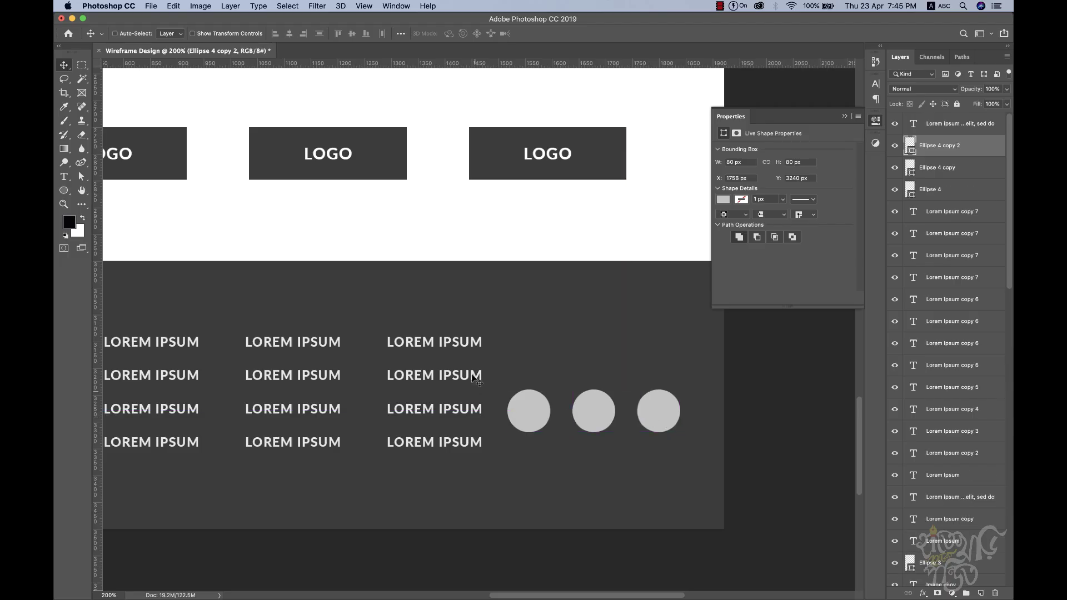
super+click(458, 346)
drag(458, 345, 621, 345)
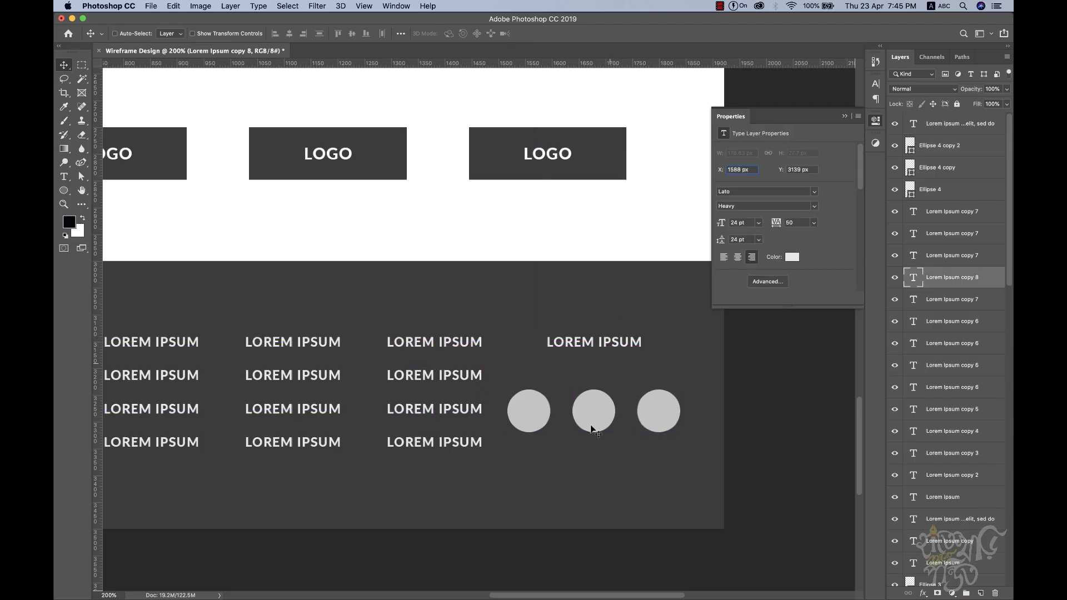
Step: Review the complete wireframe at full-page and closer zoom, from the header down to the footer
alt+super+click(436, 382)
scroll(524, 409, up, 10)
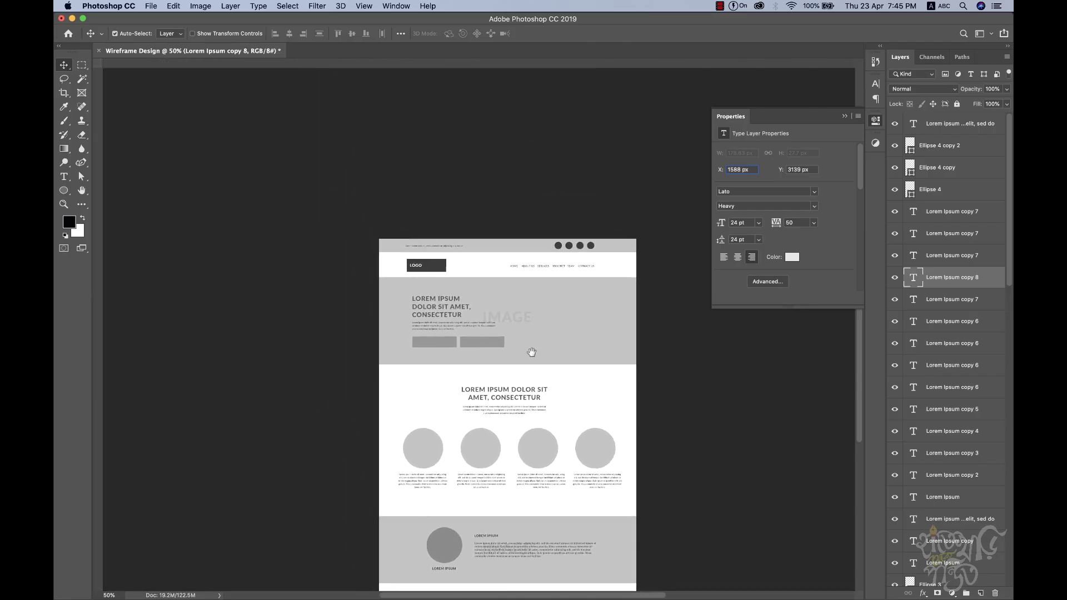
scroll(553, 383, down, 5)
alt+click(510, 304)
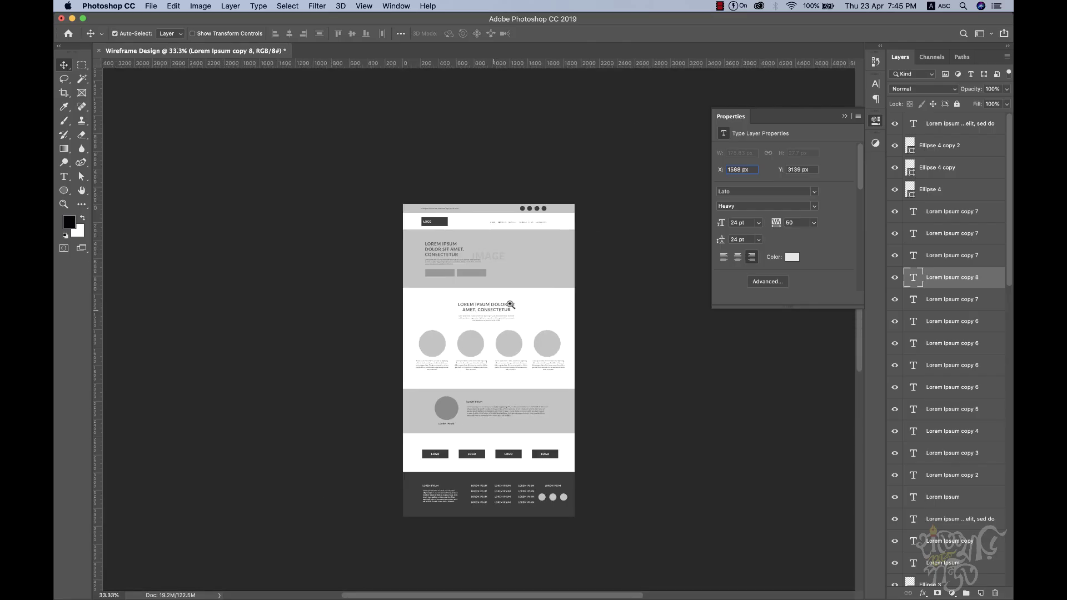
super+click(441, 338)
click(845, 116)
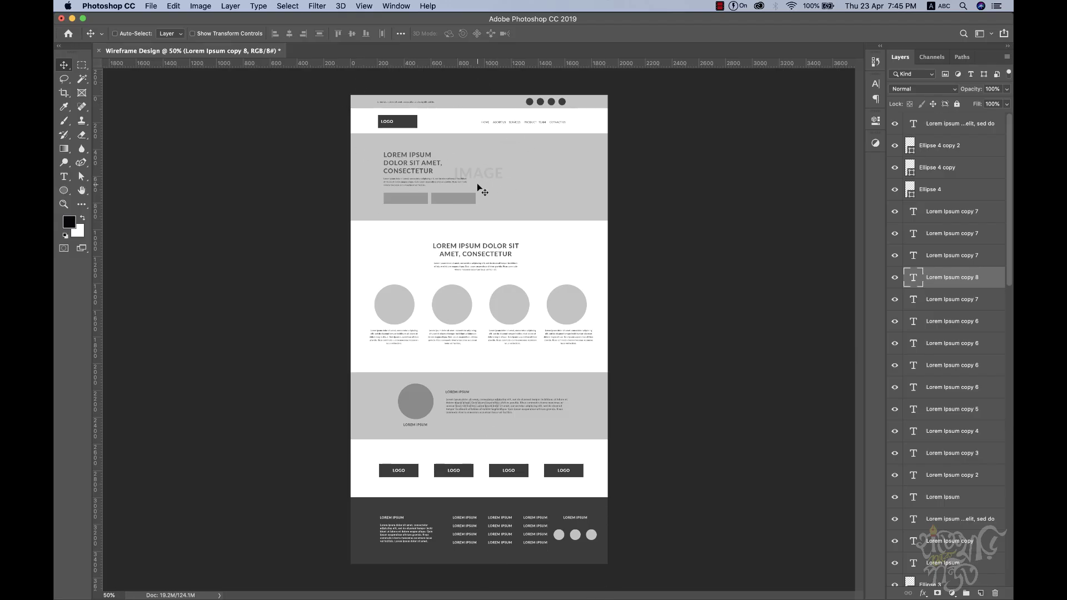
key(super+equal)
key(super+equal)
key(super+r)
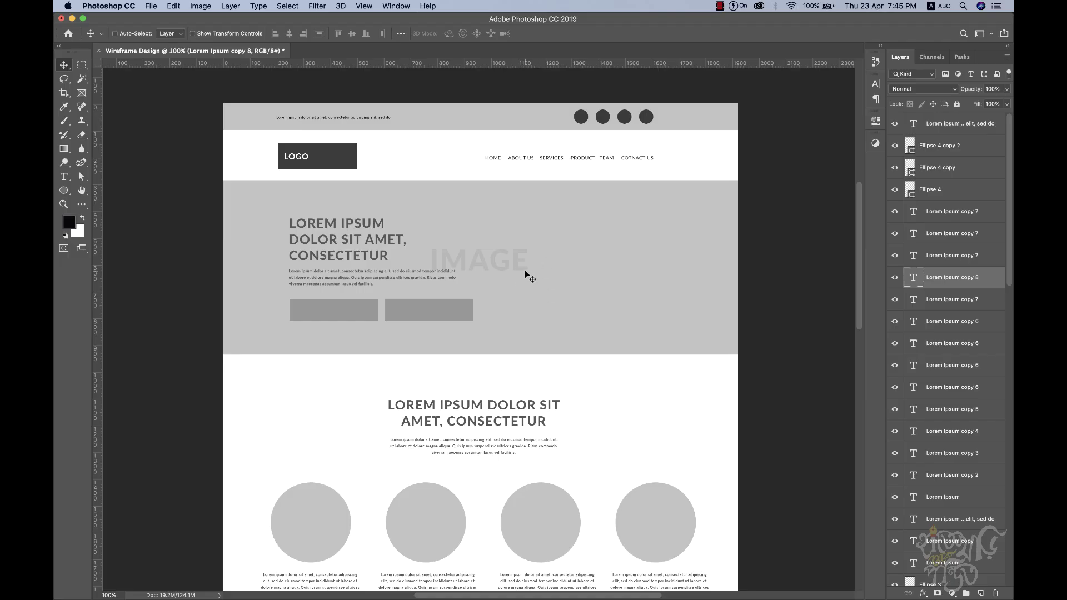
scroll(474, 369, down, 1)
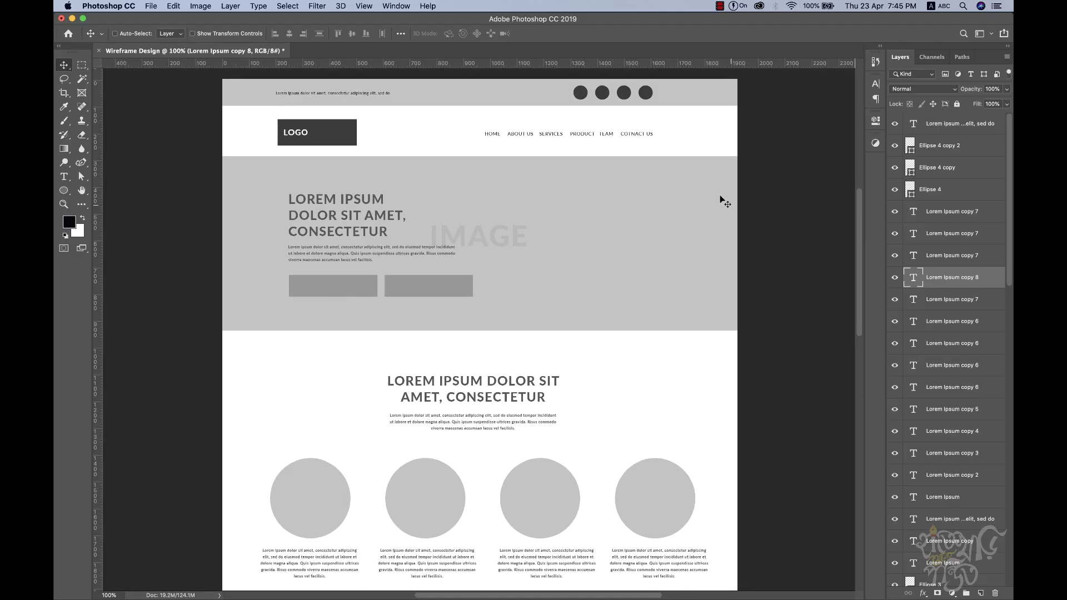
scroll(576, 307, down, 1)
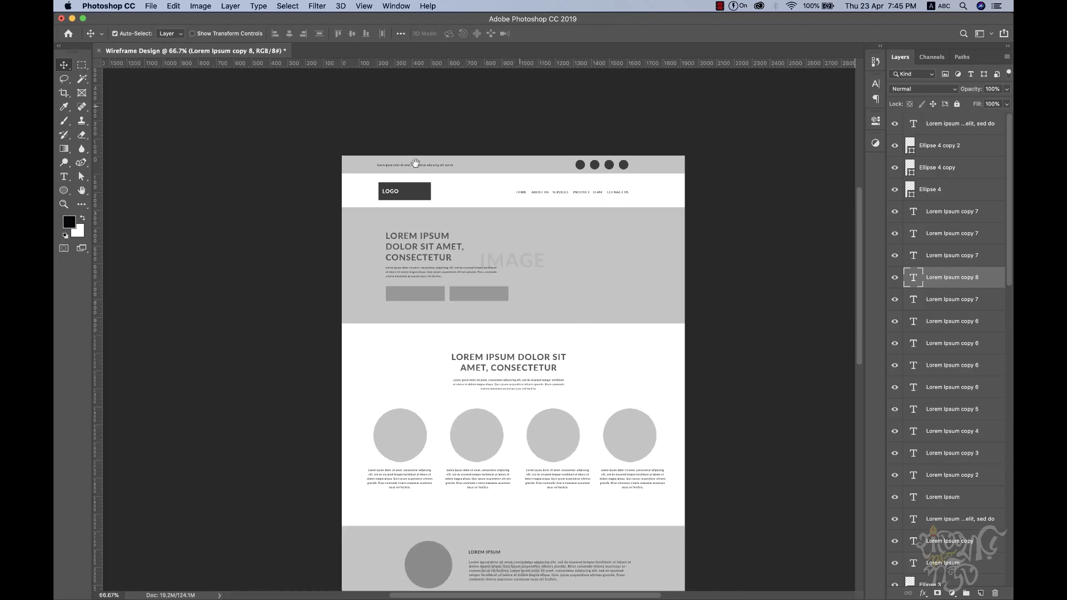
scroll(472, 305, down, 5)
scroll(471, 304, down, 2)
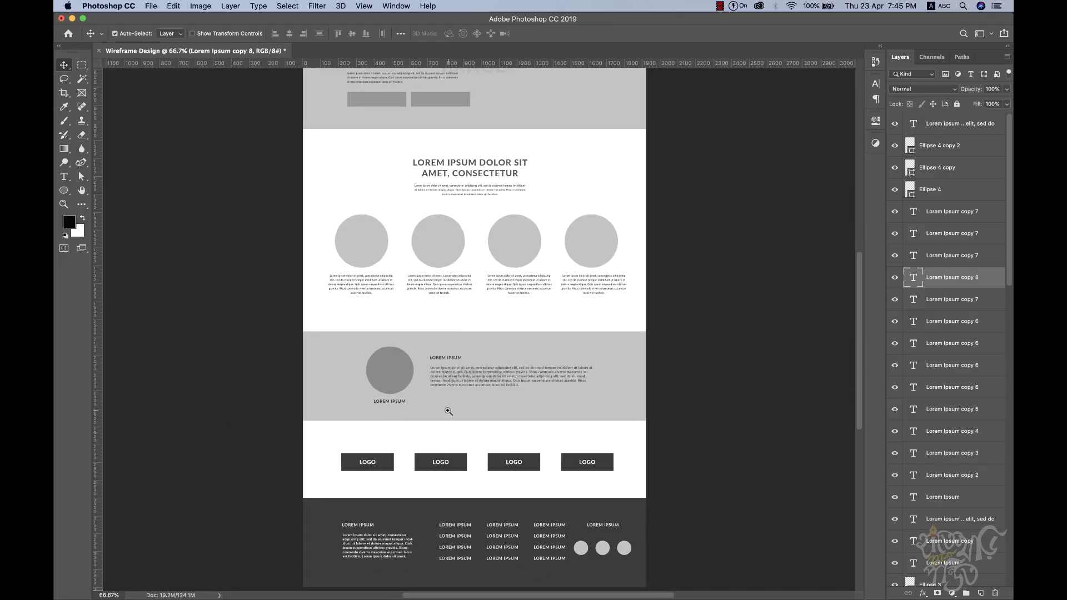
scroll(445, 405, up, 1)
scroll(453, 420, down, 1)
key(super+r)
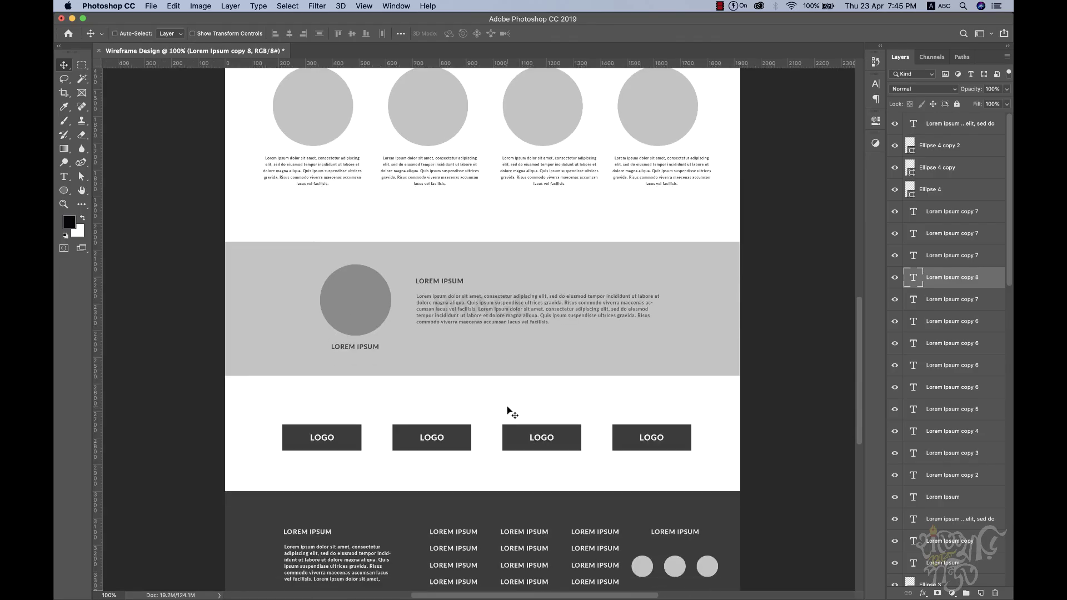
scroll(507, 421, down, 1)
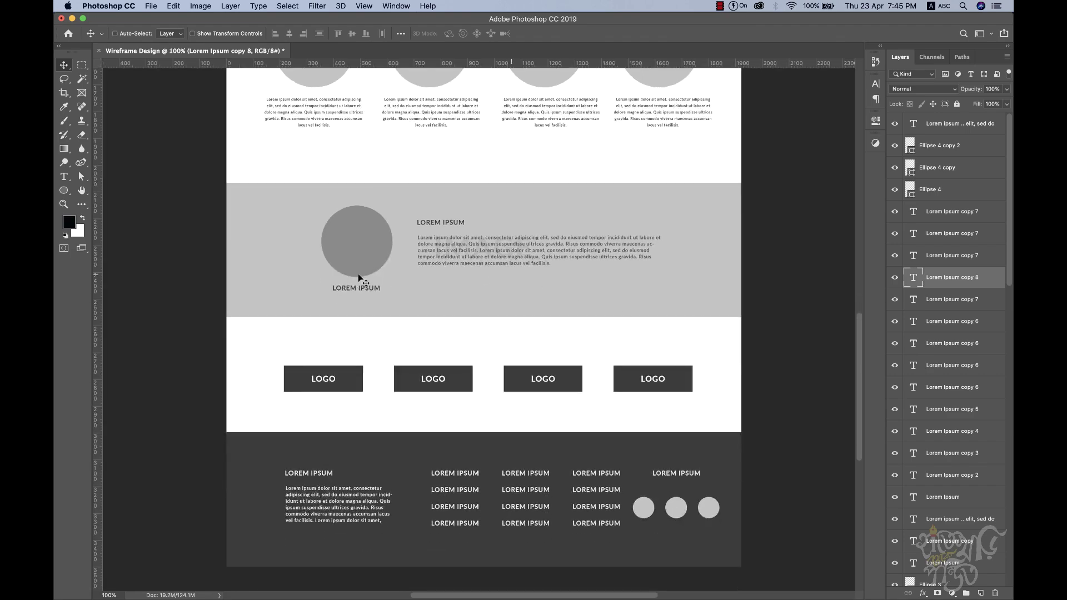
scroll(525, 508, down, 1)
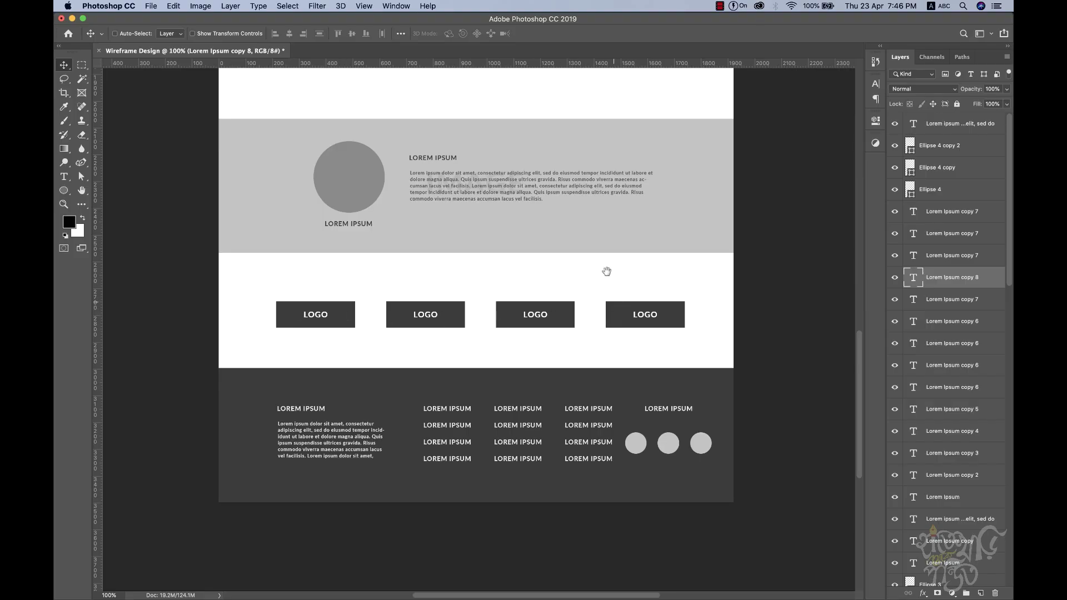
Step: Check the header, image banner, four-circle, profile and logo sections again at 66.67% zoom
scroll(612, 297, up, 10)
scroll(556, 300, up, 3)
key(super+minus)
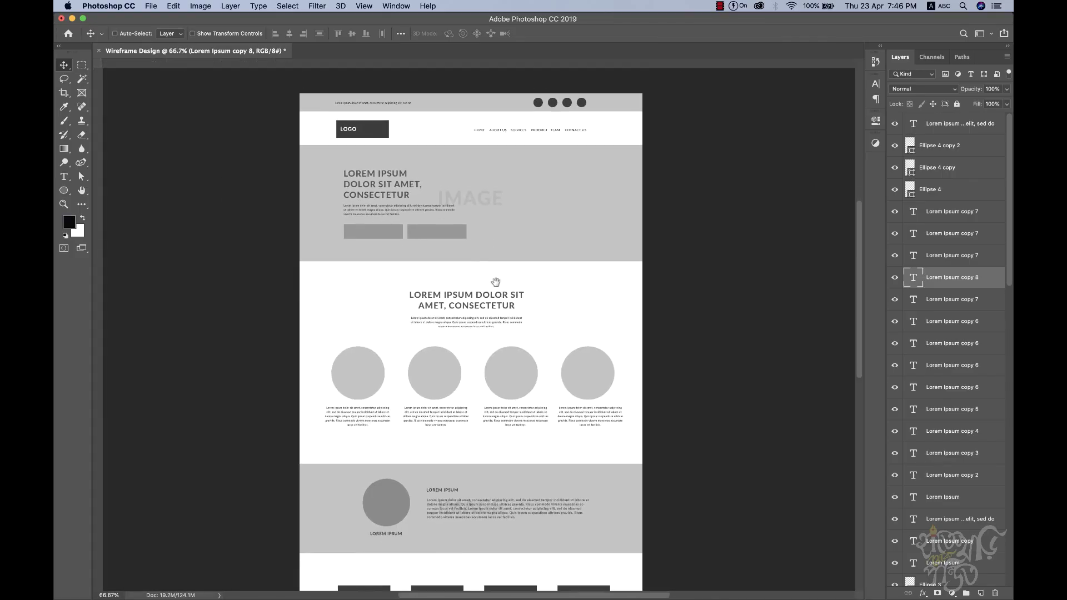
scroll(448, 413, down, 1)
key(super+r)
drag(570, 463, 580, 436)
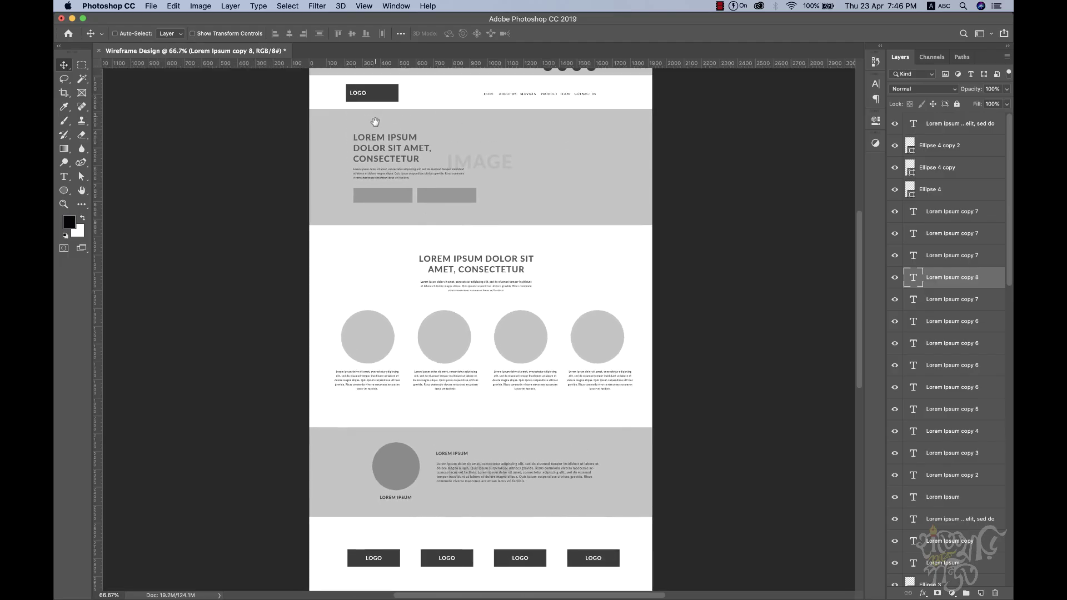
scroll(375, 121, up, 2)
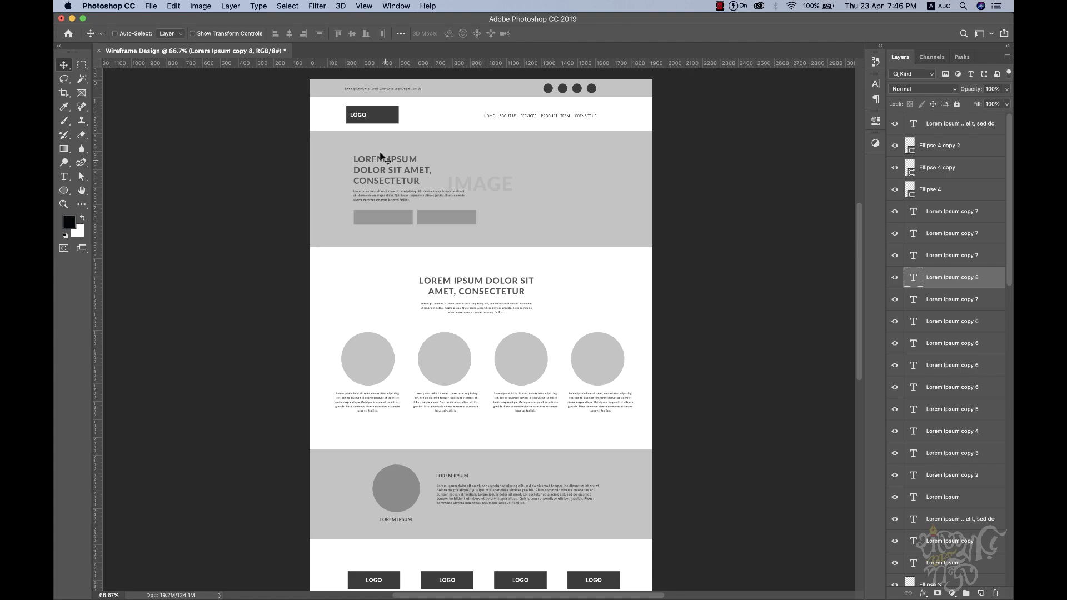
scroll(345, 314, down, 5)
key(super+r)
scroll(504, 478, up, 5)
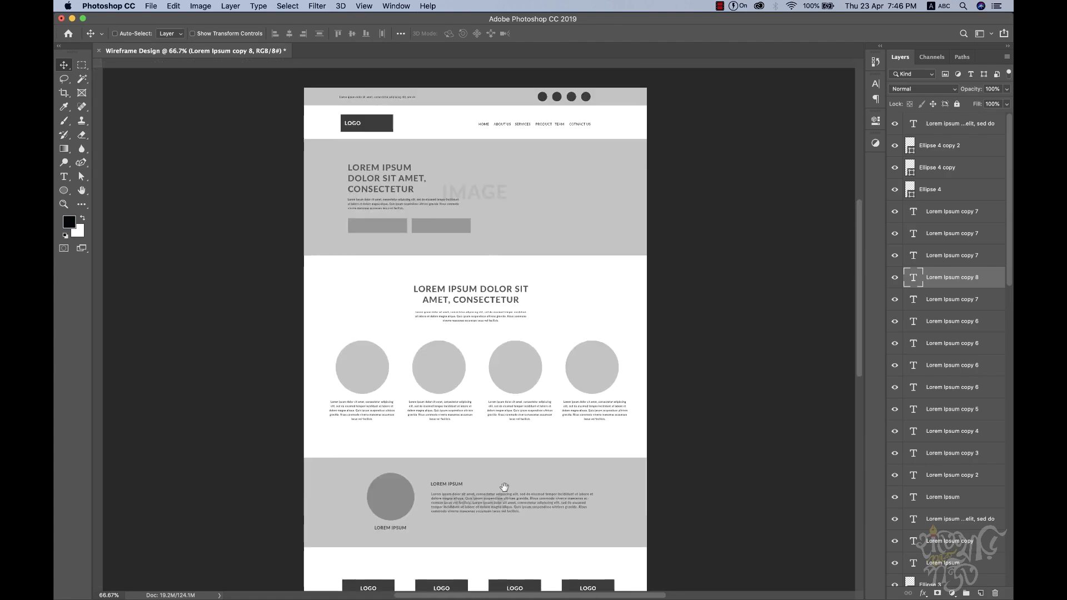
scroll(505, 486, up, 2)
key(super+r)
scroll(505, 444, down, 4)
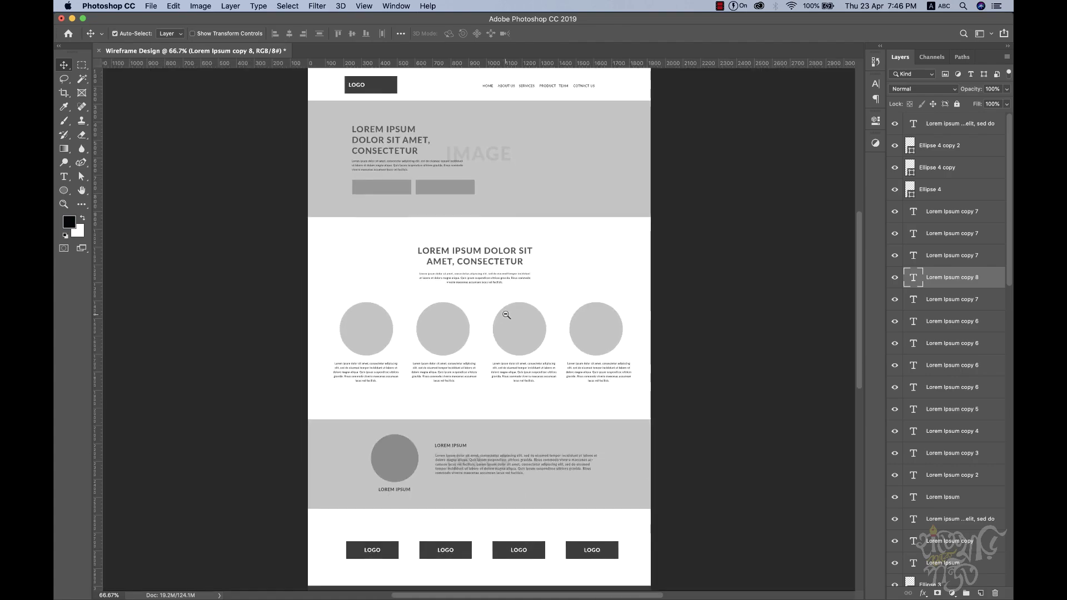
alt+super+click(506, 315)
drag(436, 264, 462, 222)
super+click(462, 222)
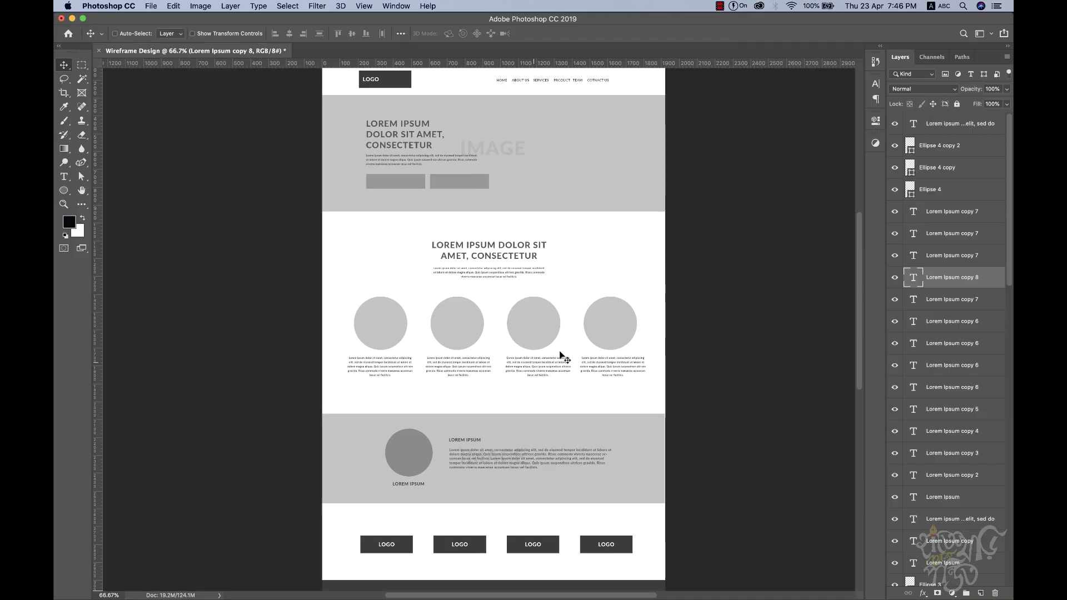
scroll(441, 374, up, 2)
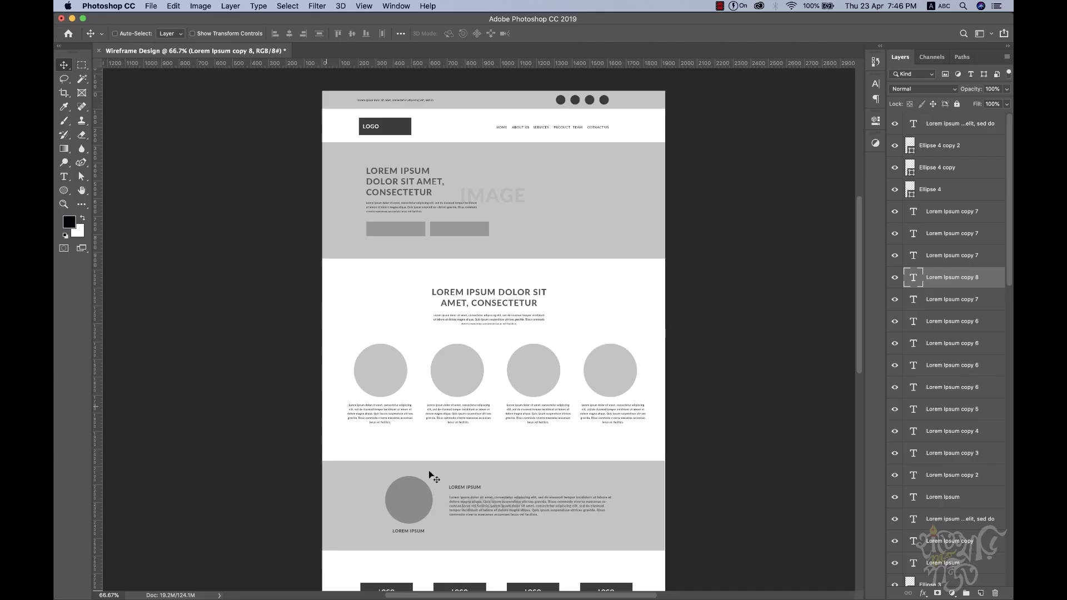
scroll(494, 460, down, 2)
scroll(494, 460, down, 1)
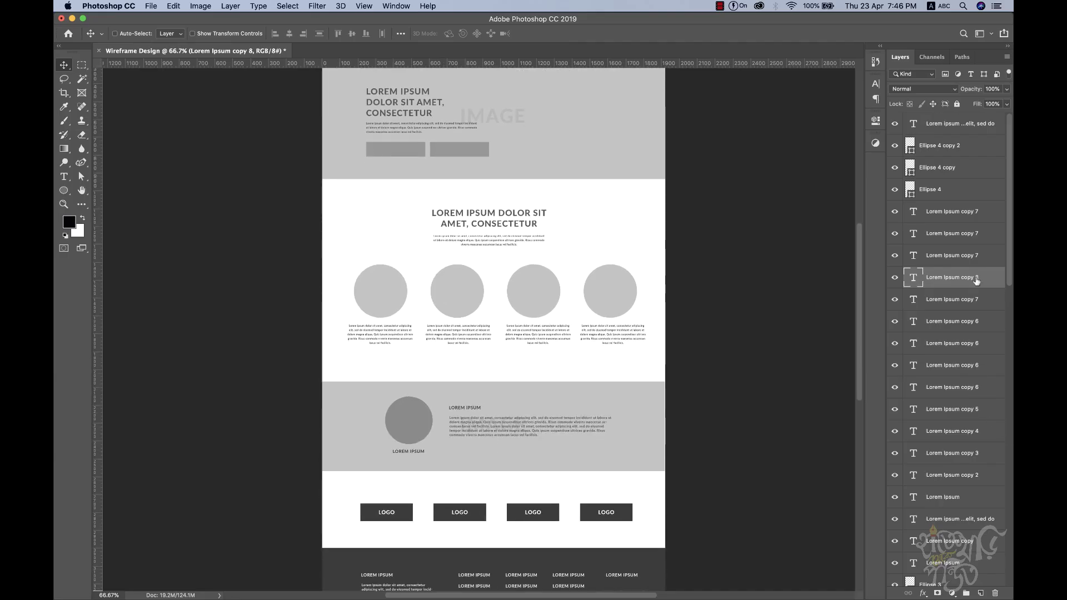
Step: Examine the full layer stack down to the Background layer, then view the header and banner again
scroll(976, 281, down, 10)
scroll(926, 509, down, 8)
scroll(932, 528, up, 20)
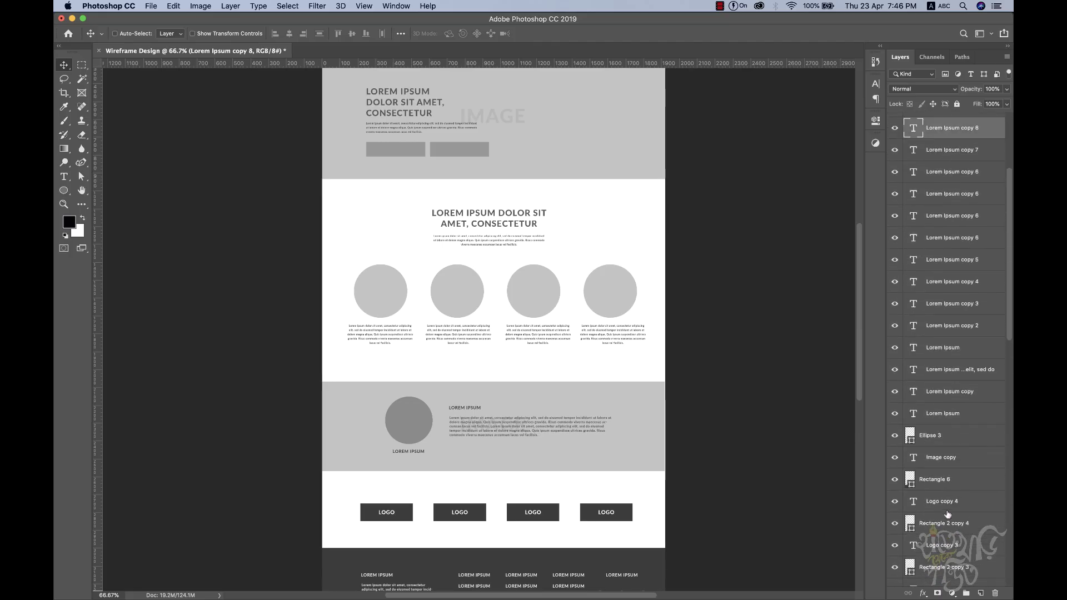
scroll(939, 169, up, 4)
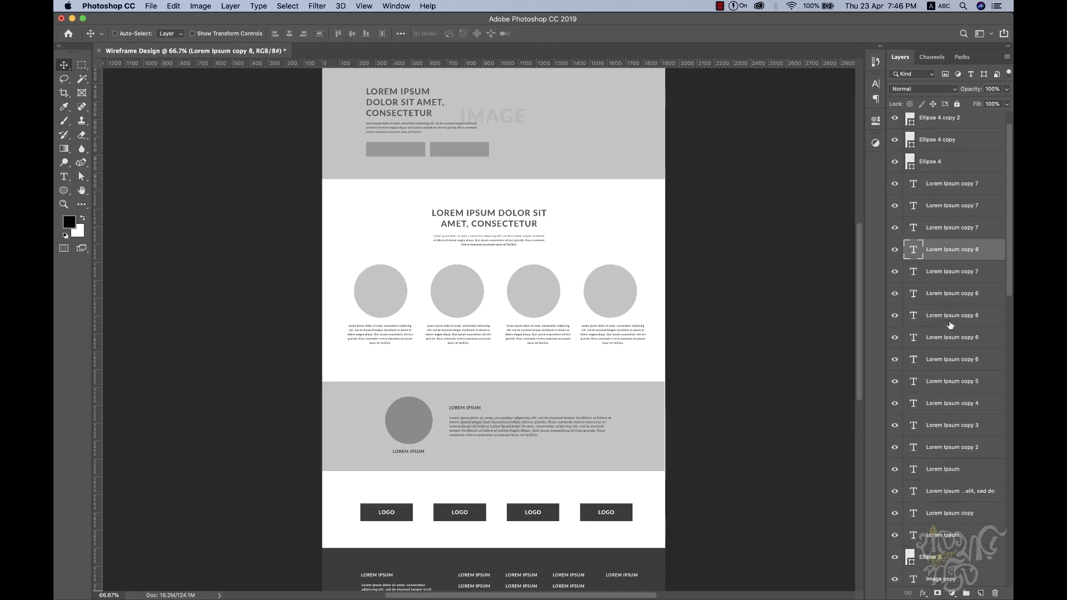
scroll(951, 238, down, 10)
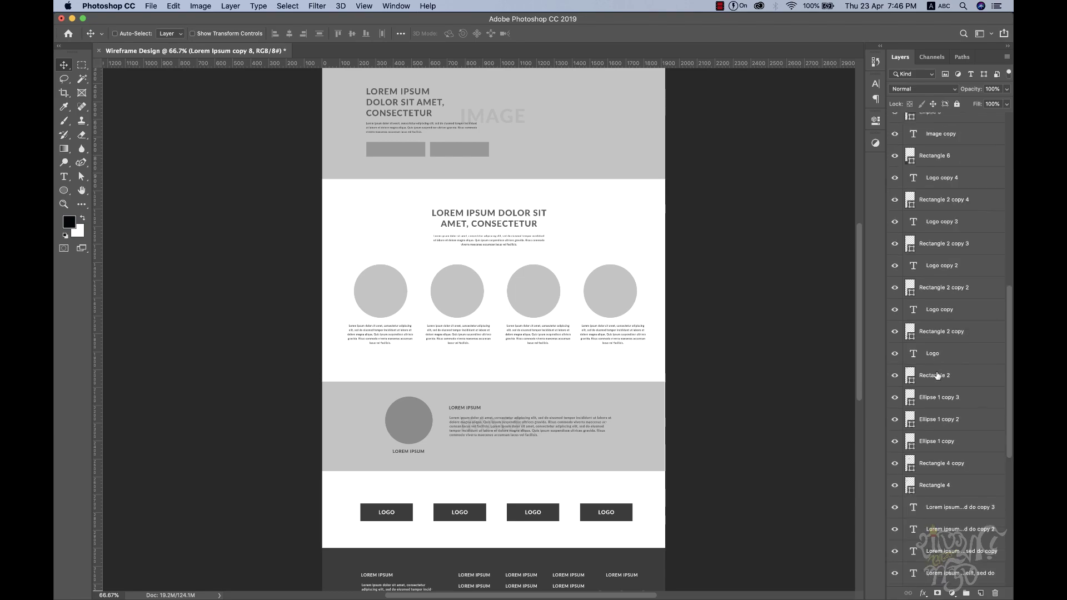
scroll(932, 391, down, 8)
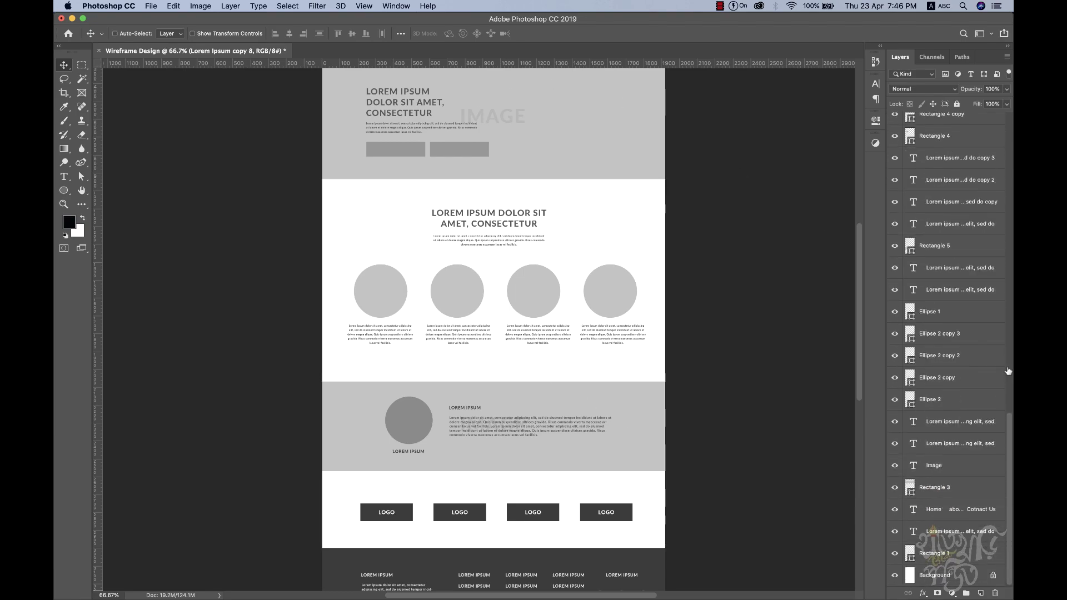
scroll(958, 382, up, 15)
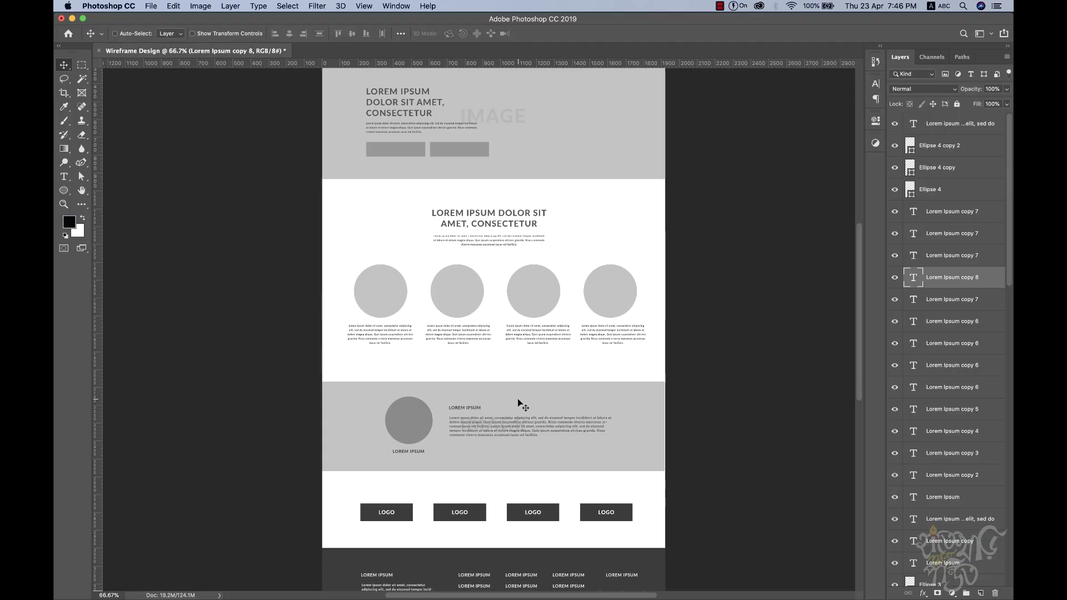
scroll(522, 405, up, 5)
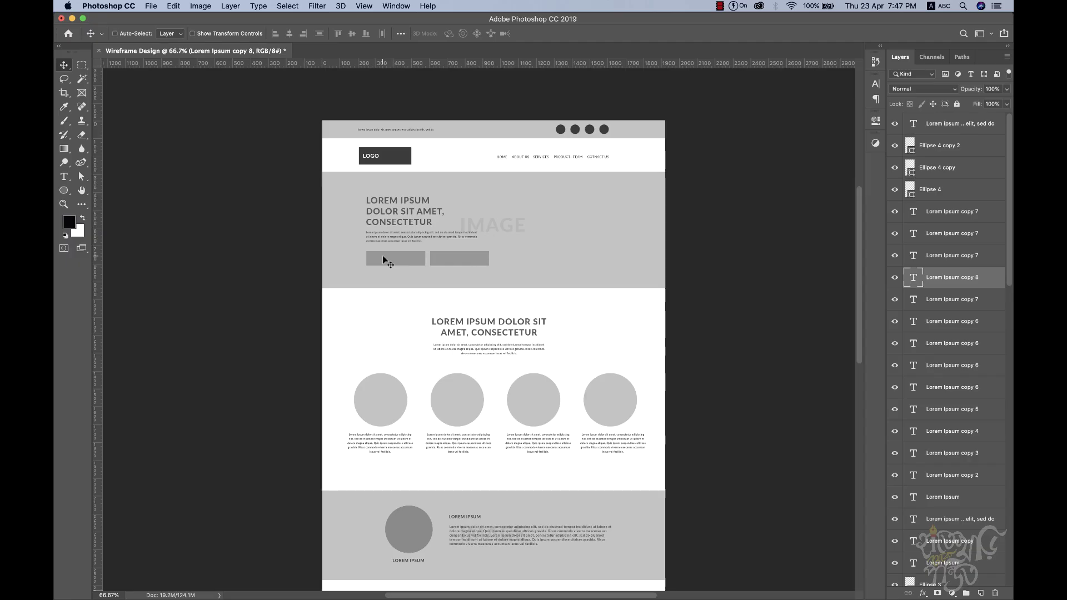
click(382, 257)
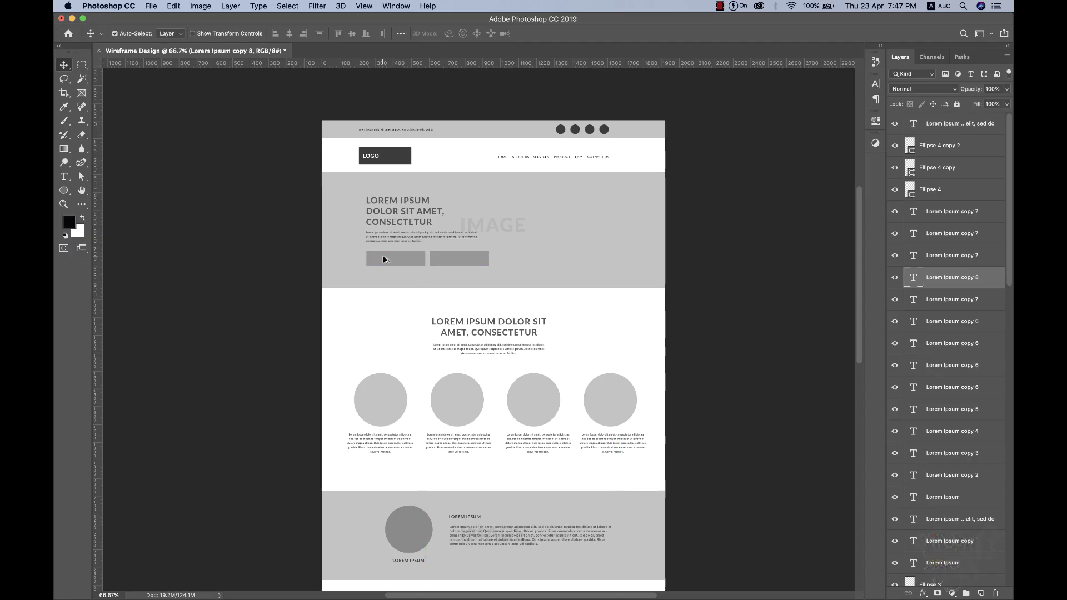